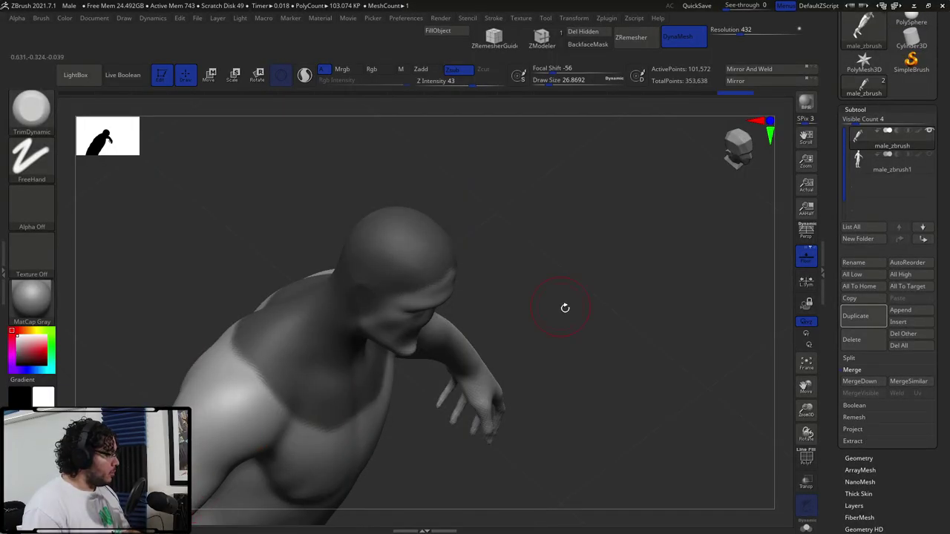
Delete the male subtool whose head and chest are masked, keeping the clean male base body
drag(564, 307, 682, 253)
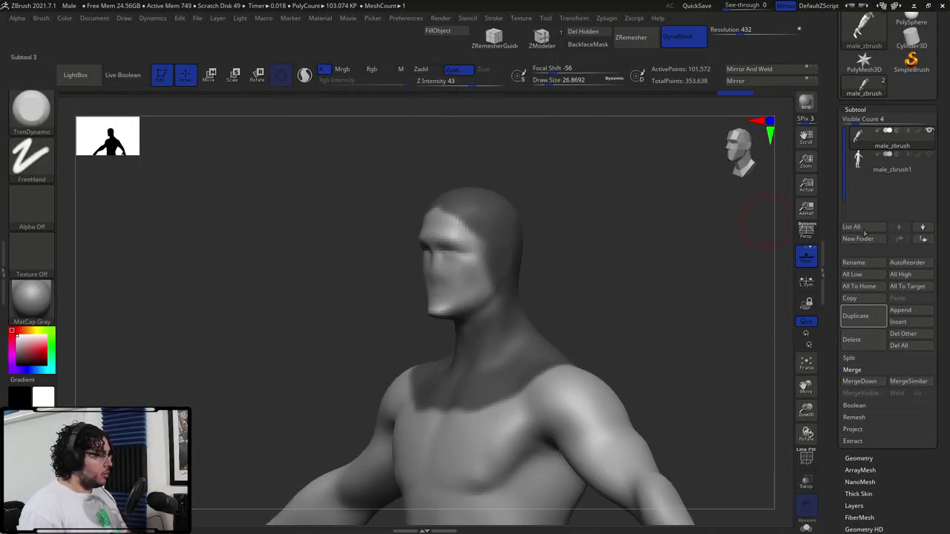
click(861, 337)
click(770, 354)
drag(648, 325, 690, 215)
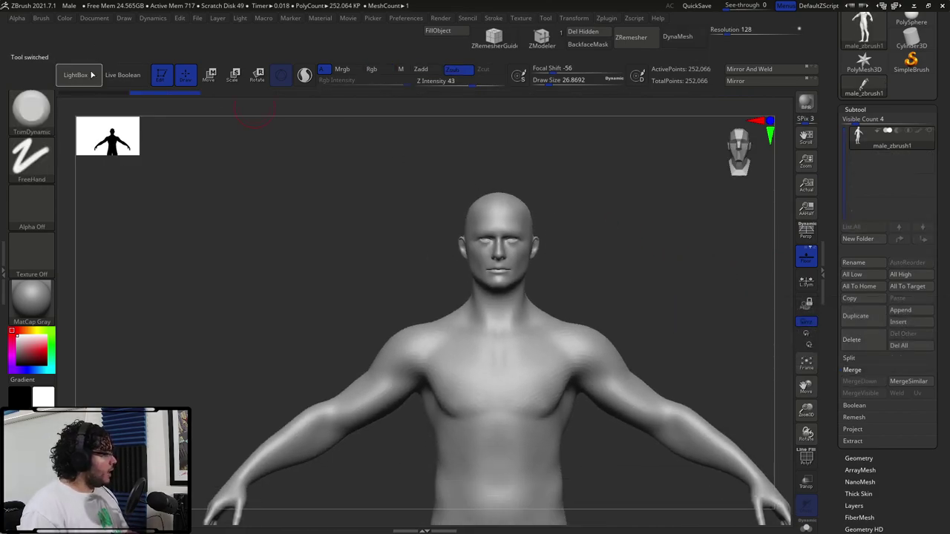
Browse the LightBox tool and project libraries for male base models and close the browser
click(93, 74)
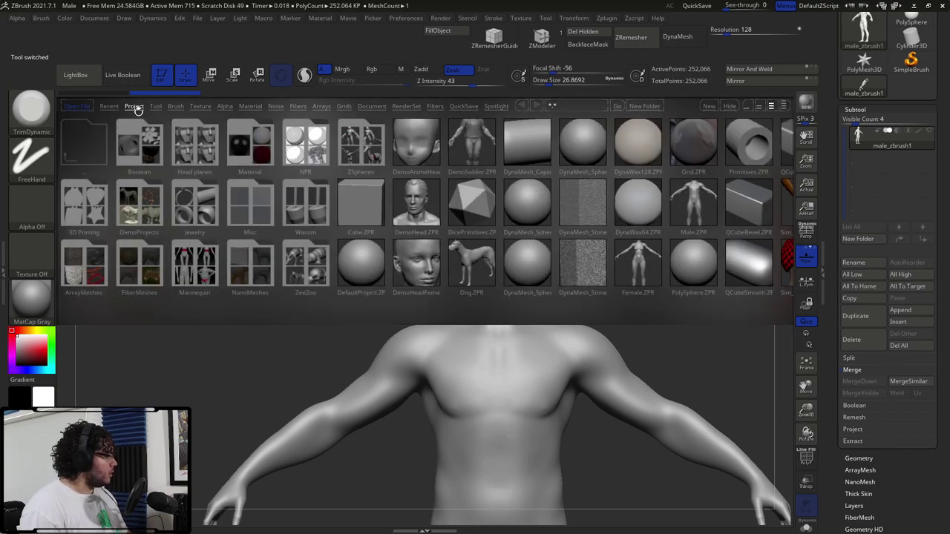
click(154, 106)
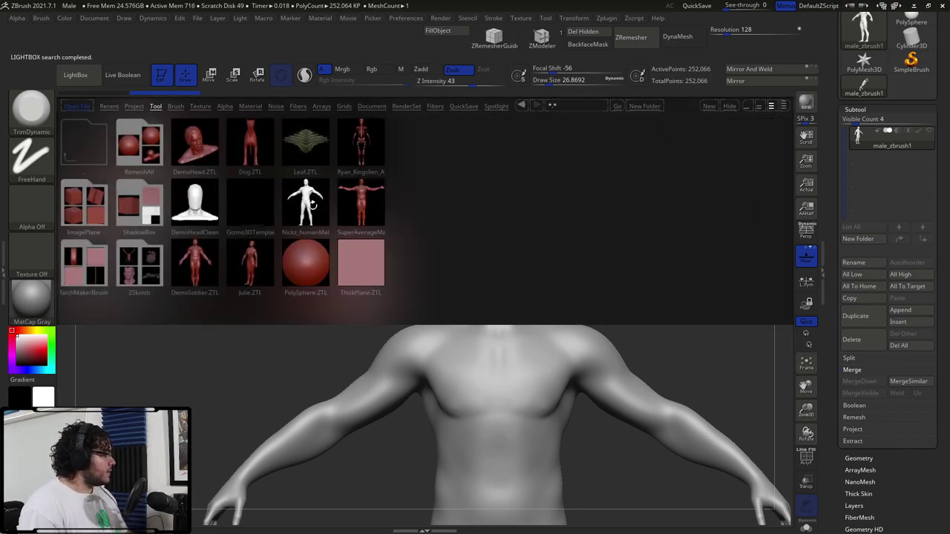
click(140, 106)
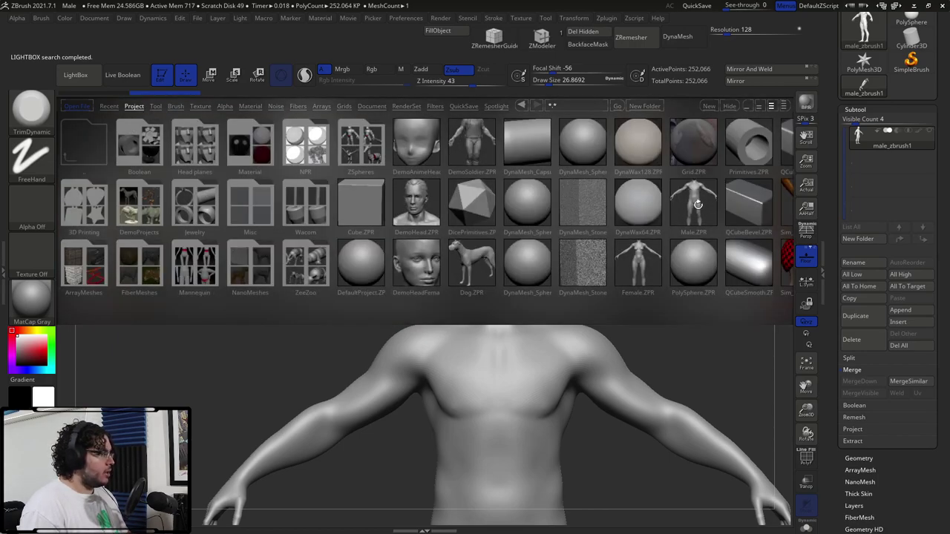
drag(705, 355, 255, 157)
click(77, 75)
Duplicate the male body subtool, make the first copy active and hide the duplicate
drag(252, 200, 520, 276)
shift+drag(695, 265, 746, 240)
click(855, 316)
click(862, 138)
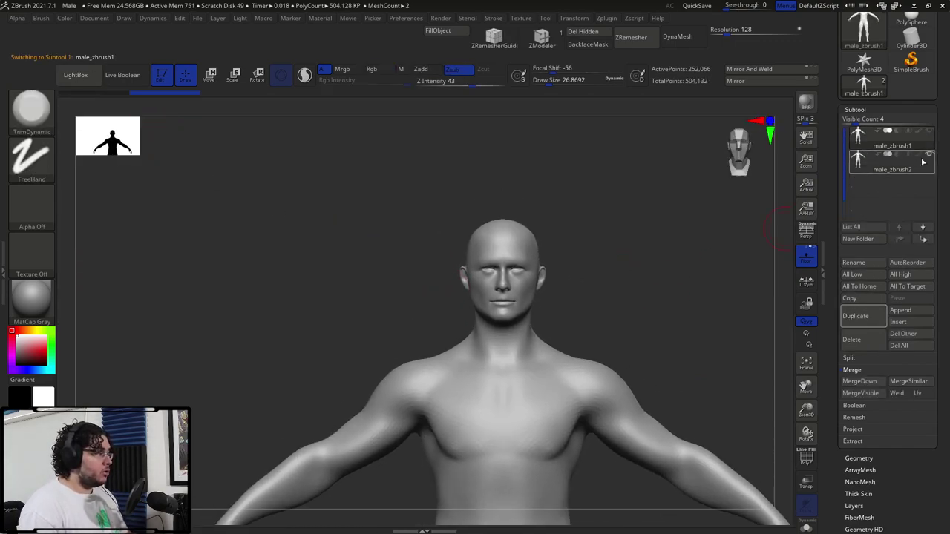
alt+drag(685, 229, 712, 248)
click(931, 156)
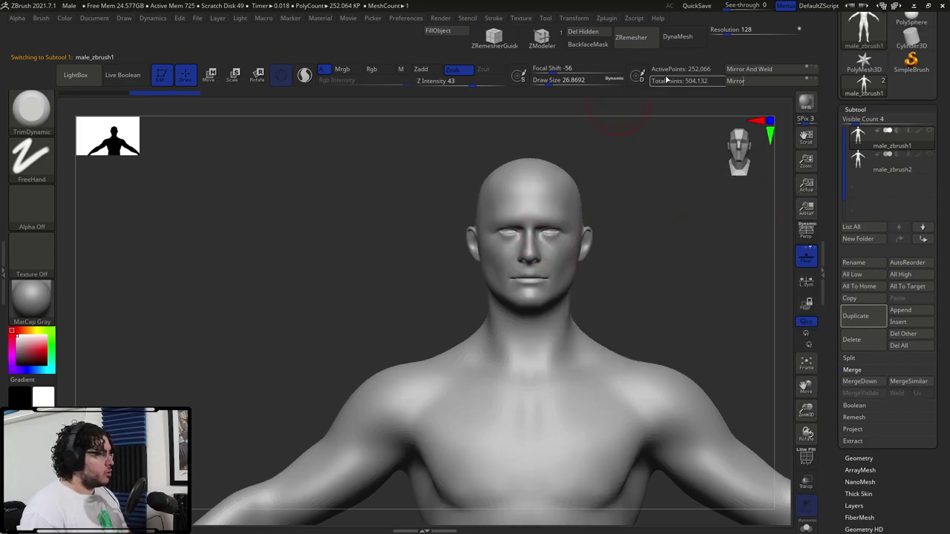
Try to convert the active male body to a DynaMesh at resolution 128
click(729, 31)
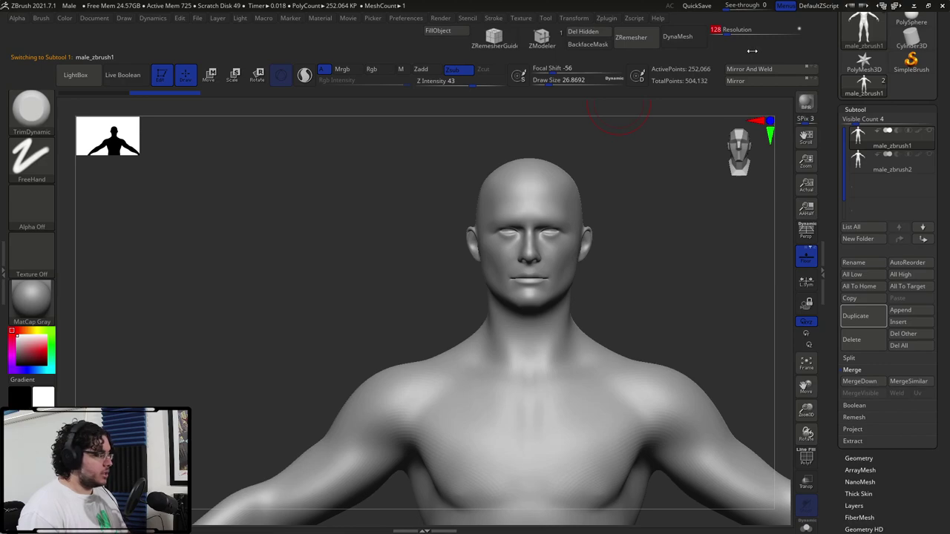
click(677, 36)
click(637, 59)
drag(670, 236, 742, 223)
key(ctrl+z)
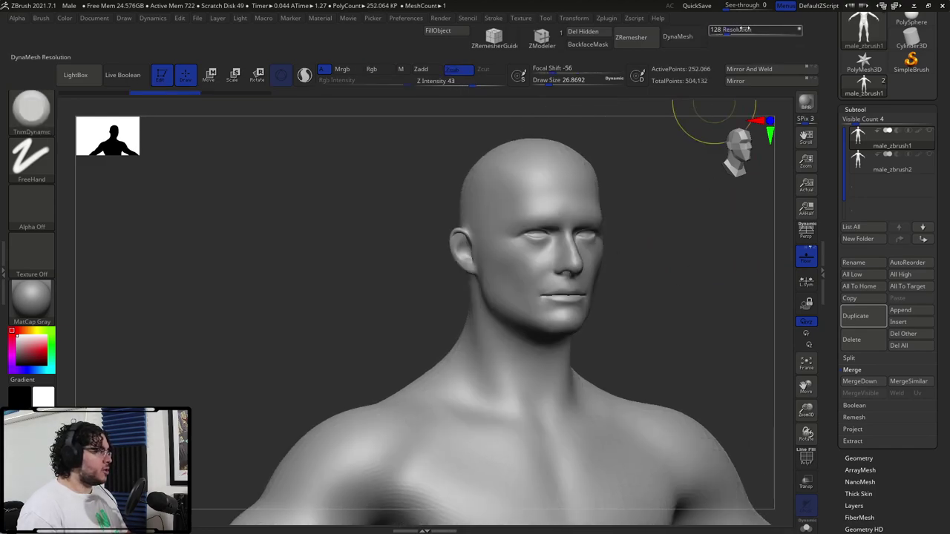
Try to convert the male body to a DynaMesh at resolution 304
text(304)
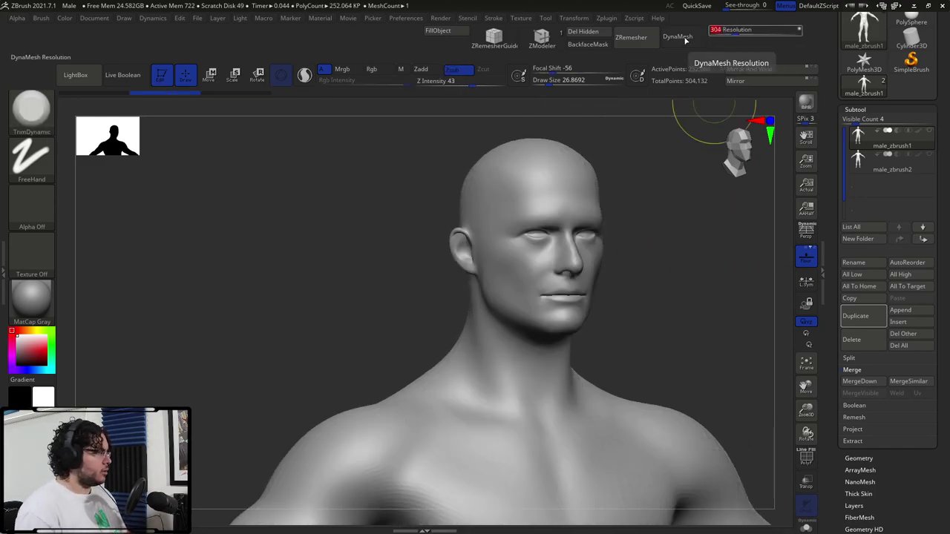
click(677, 36)
click(631, 64)
drag(653, 138, 626, 181)
Convert the active male body to a DynaMesh at resolution 504
click(729, 29)
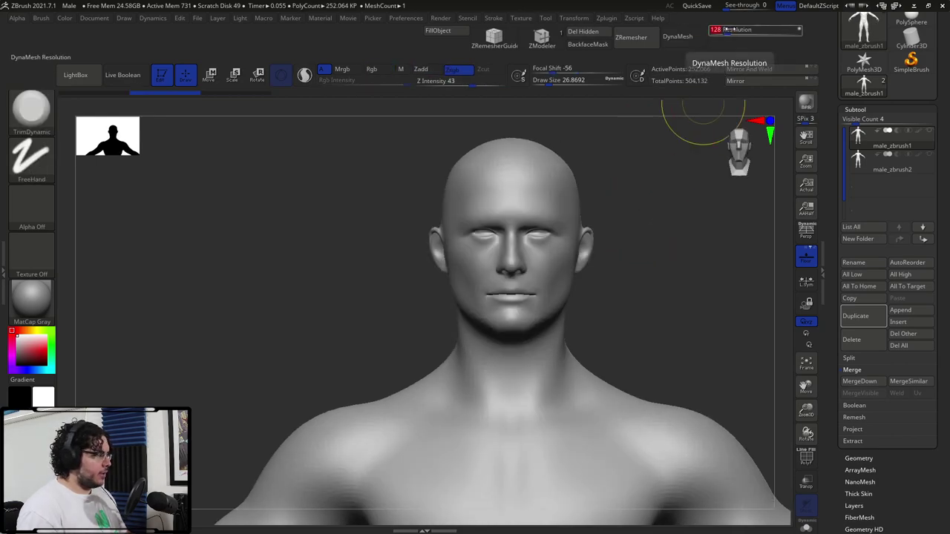
text(504)
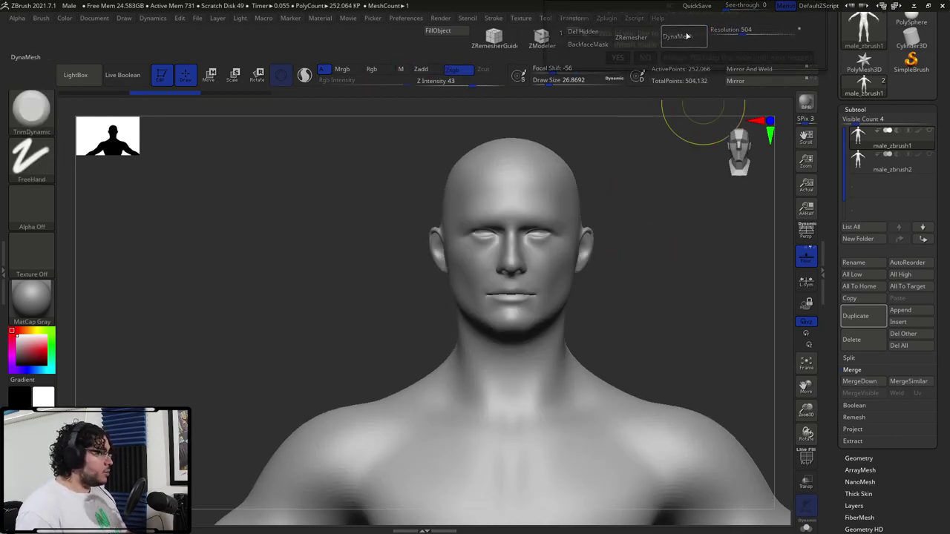
click(678, 36)
click(646, 58)
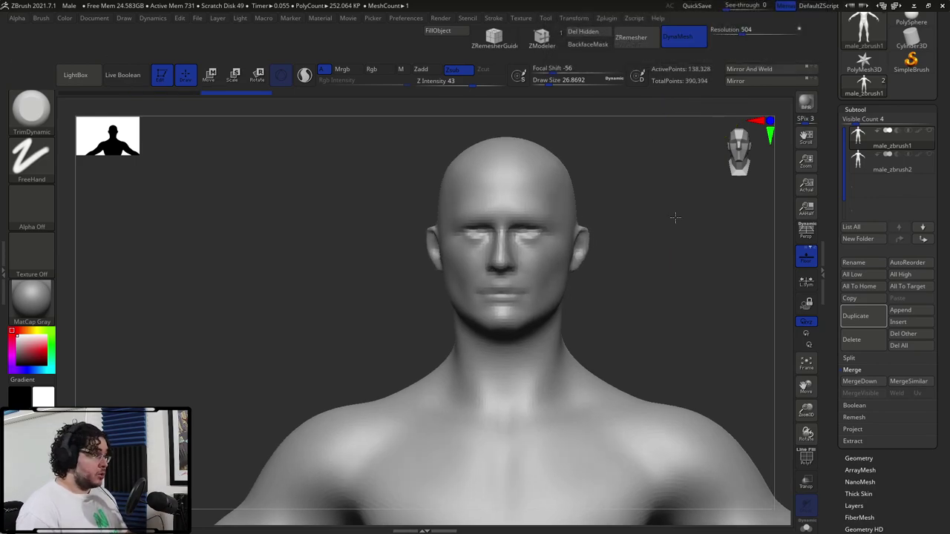
Flatten the eyes, nose and mouth into a featureless face with the TrimDynamic brush
key(b)
key(t)
key(d)
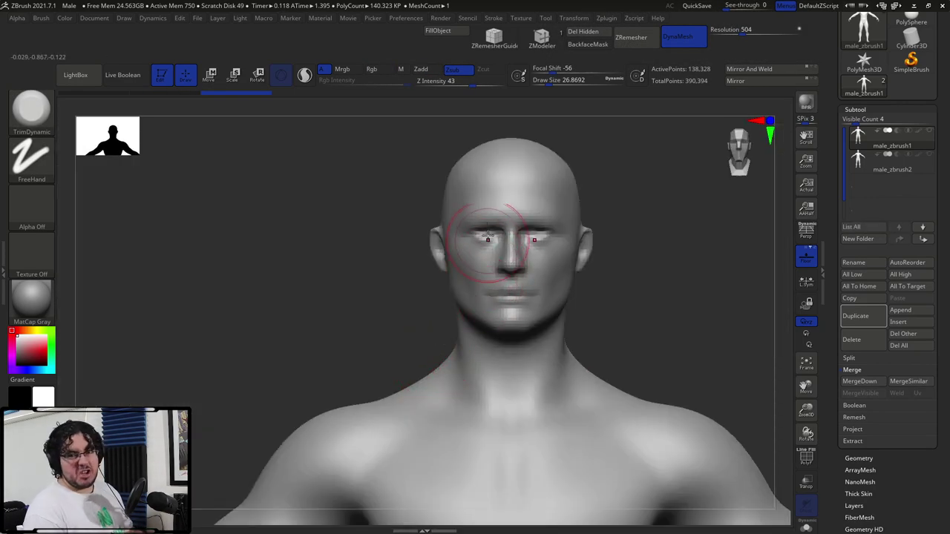
mouse_move(652, 247)
mouse_down()
mouse_move(553, 245)
mouse_move(510, 224)
mouse_move(533, 256)
mouse_move(498, 275)
mouse_move(497, 257)
mouse_move(605, 253)
mouse_move(553, 253)
mouse_move(533, 241)
mouse_up()
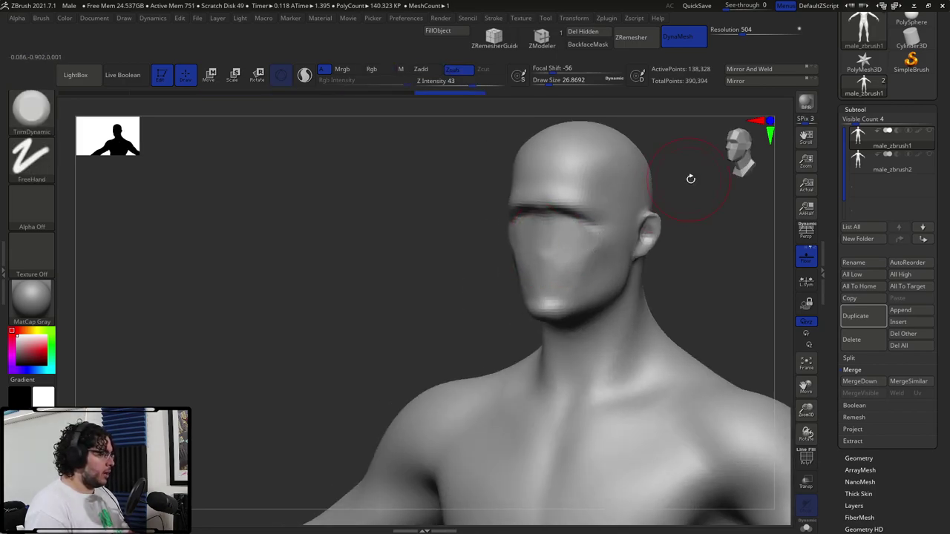
Try to flatten the ear with the TrimDynamic brush
drag(689, 179, 636, 250)
mouse_move(648, 217)
mouse_down()
mouse_move(647, 248)
mouse_move(654, 240)
mouse_move(641, 234)
mouse_up()
key(ctrl+z)
key(ctrl+z)
Fill in the ear with the ClayBuildup brush at a draw size of about 14 and smooth it into a simple shape
key(space)
key(b)
key(c)
key(b)
key(space)
drag(640, 233, 643, 231)
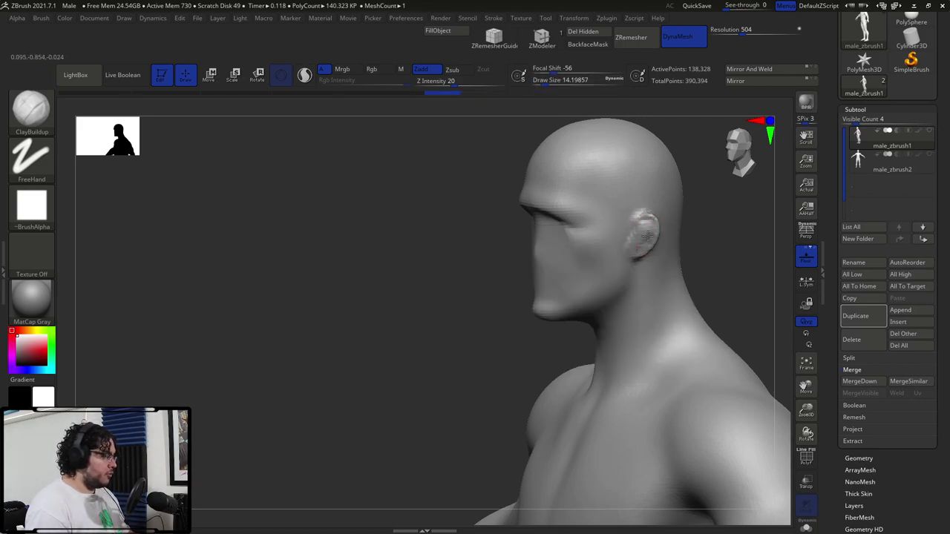
right_drag(638, 229, 658, 235)
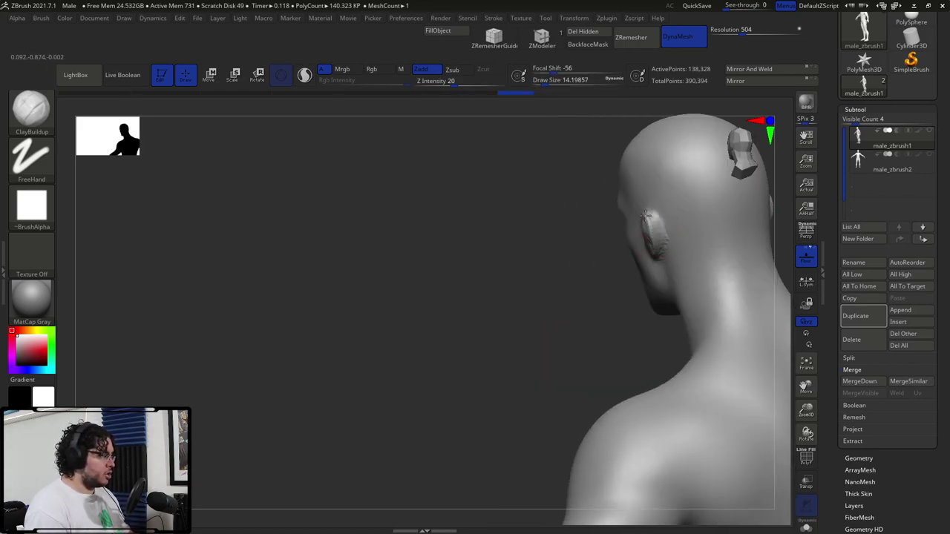
key(shift)
mouse_move(593, 256)
mouse_down()
mouse_move(646, 238)
mouse_move(650, 223)
mouse_up()
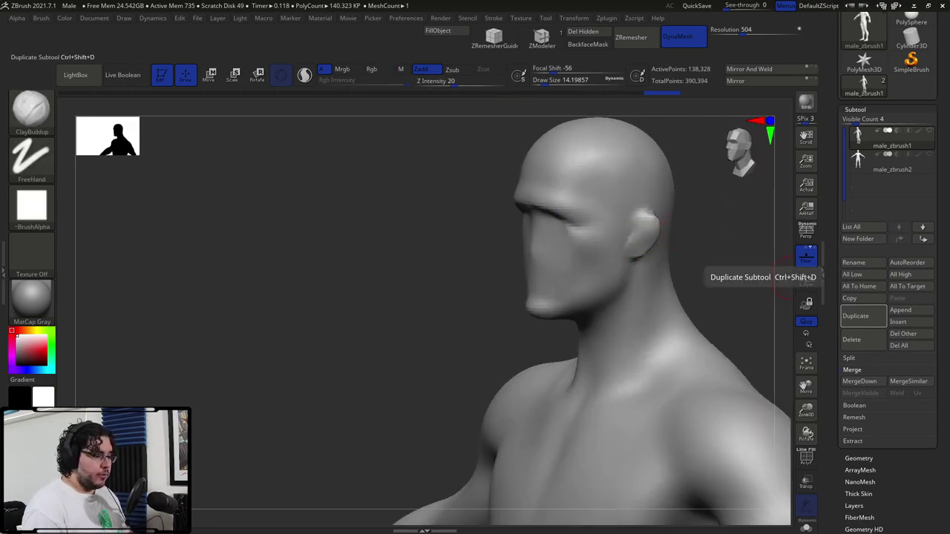
Mask the scalp, ears and sides of the head with the MaskPen, leaving the face unmasked
drag(480, 208, 556, 272)
alt+drag(697, 245, 699, 256)
key(XF86AudioLowerVolume)
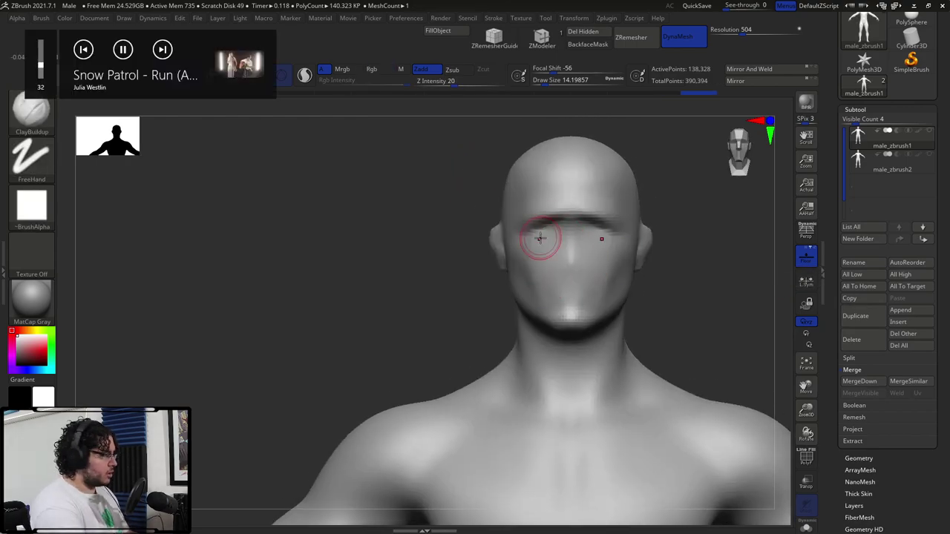
shift+drag(456, 334, 528, 293)
alt+drag(709, 292, 638, 265)
key(space)
key(space)
mouse_move(529, 187)
mouse_down()
mouse_move(565, 172)
mouse_move(493, 176)
mouse_up()
drag(469, 140, 530, 141)
mouse_move(500, 171)
ctrl+mouse_down()
mouse_move(449, 190)
mouse_move(473, 190)
mouse_move(494, 252)
mouse_move(471, 182)
mouse_move(422, 286)
mouse_move(436, 323)
mouse_move(390, 326)
ctrl+mouse_up()
Extend the mask down the sides and front of the neck below the jaw
drag(571, 353, 608, 396)
mouse_move(395, 293)
ctrl+mouse_down()
mouse_move(363, 356)
mouse_move(438, 404)
mouse_move(348, 304)
mouse_move(459, 423)
mouse_move(483, 420)
ctrl+mouse_up()
mouse_move(542, 383)
mouse_down()
mouse_move(456, 365)
mouse_move(426, 427)
mouse_move(417, 370)
mouse_move(475, 275)
mouse_up()
drag(569, 214, 505, 194)
mouse_move(475, 291)
ctrl+mouse_down()
mouse_move(461, 314)
mouse_move(471, 285)
mouse_move(508, 349)
mouse_move(471, 287)
mouse_move(505, 301)
mouse_move(476, 274)
ctrl+mouse_up()
key(space)
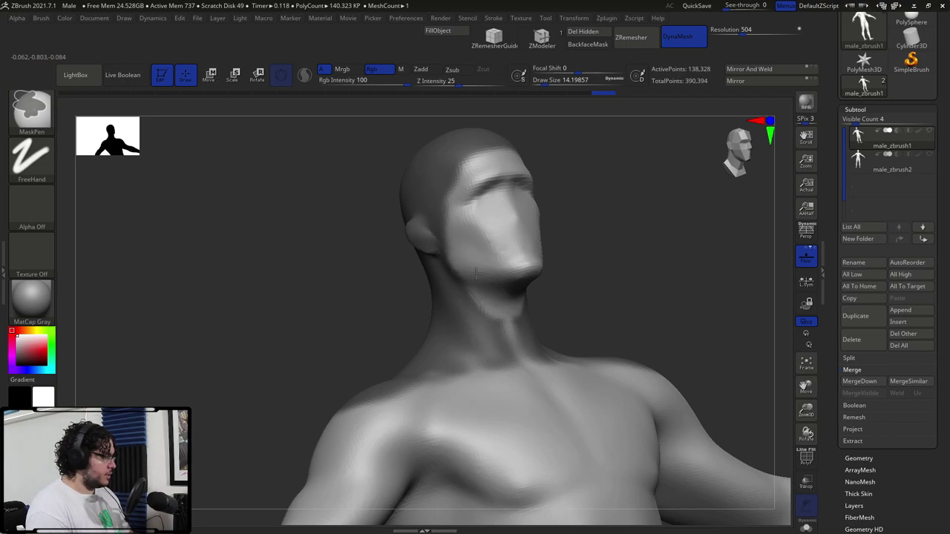
ctrl+drag(507, 362, 510, 334)
Mask the collarbones and upper chest with a draw size of about 37 to form a rounded neckline
shift+drag(569, 291, 512, 304)
mouse_move(436, 380)
ctrl+mouse_down()
mouse_move(410, 384)
mouse_move(406, 403)
ctrl+mouse_up()
key(space)
drag(394, 358, 403, 358)
mouse_move(392, 390)
ctrl+mouse_down()
mouse_move(495, 408)
mouse_move(499, 436)
ctrl+mouse_up()
Erase the mask from the tops of the shoulders to shape the neckline's outer edge
mouse_move(415, 460)
ctrl+alt+mouse_down()
mouse_move(394, 448)
mouse_move(499, 493)
mouse_move(338, 397)
ctrl+alt+mouse_up()
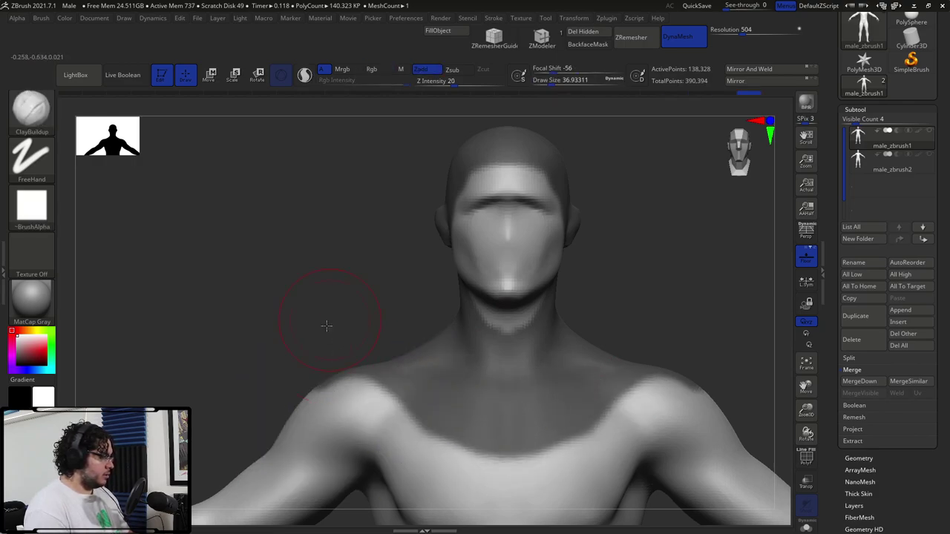
drag(326, 322, 337, 359)
mouse_move(341, 394)
ctrl+alt+mouse_down()
mouse_move(307, 359)
mouse_move(324, 388)
ctrl+alt+mouse_up()
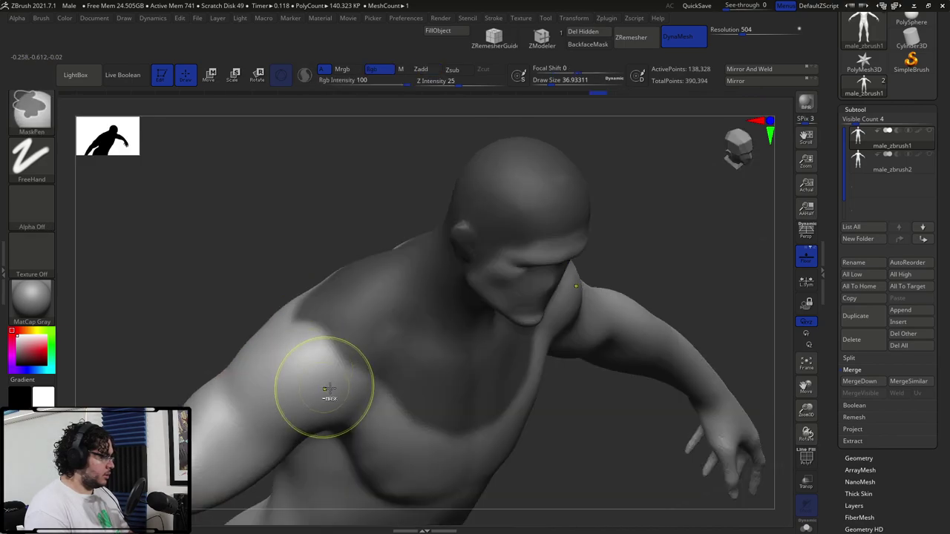
drag(279, 285, 319, 345)
ctrl+alt+drag(259, 229, 309, 354)
Refine the mask's edge across the upper back with a draw size of about 12
drag(356, 398, 393, 323)
right_drag(393, 323, 383, 235)
mouse_move(335, 183)
right_down()
mouse_move(341, 163)
mouse_move(301, 167)
right_up()
right_click(297, 167)
ctrl+drag(297, 175, 279, 157)
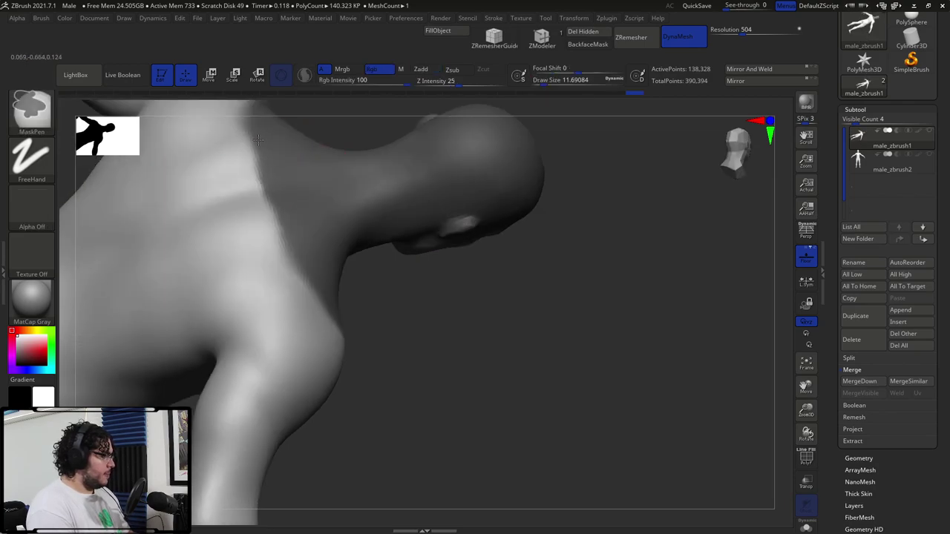
mouse_move(371, 310)
mouse_down()
mouse_move(496, 172)
mouse_move(645, 299)
mouse_move(560, 215)
mouse_up()
key(ctrl)
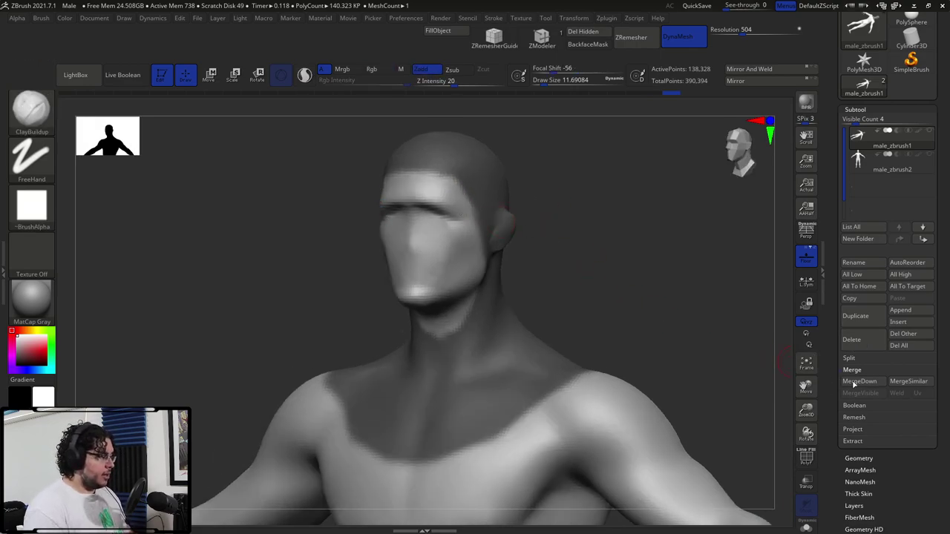
Extract the masked head, neck and chest area as a new subtool with thickness 0 and accept it
click(857, 442)
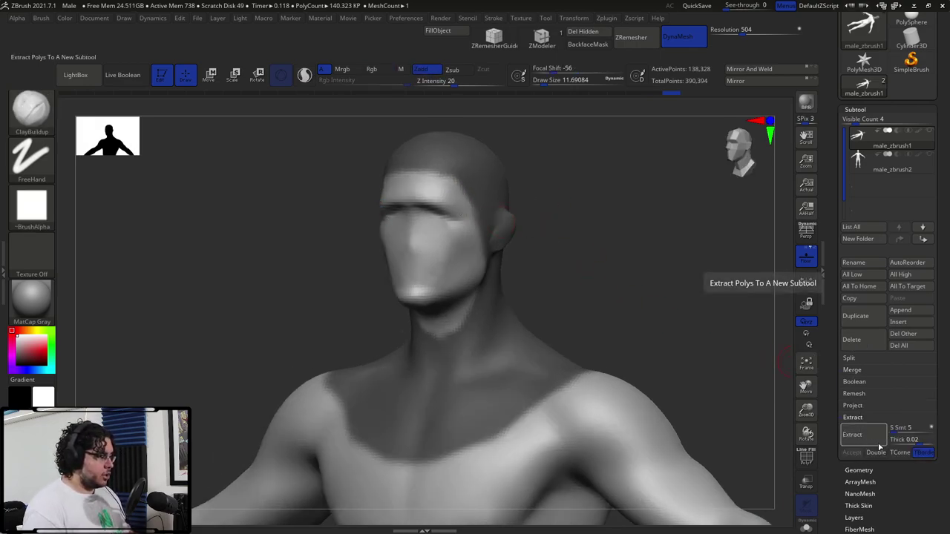
click(899, 440)
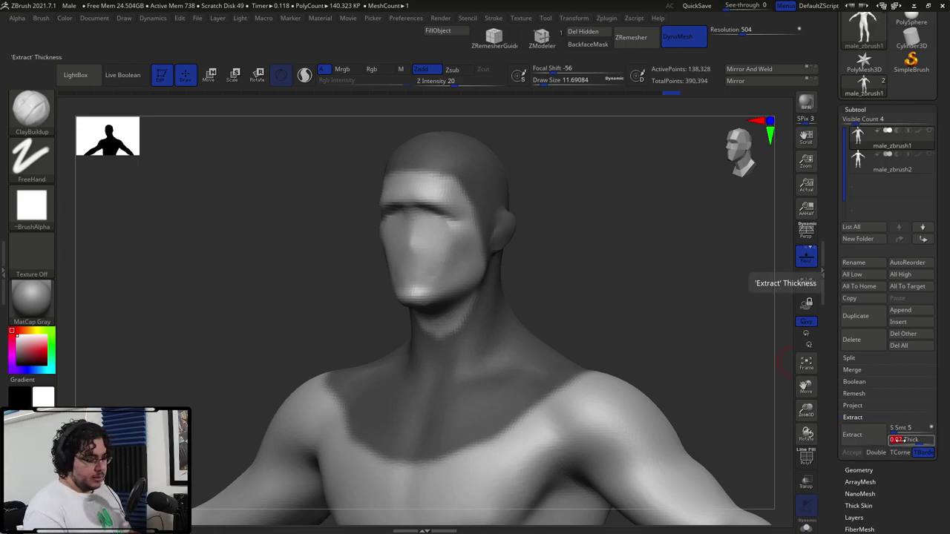
text(0)
key(Return)
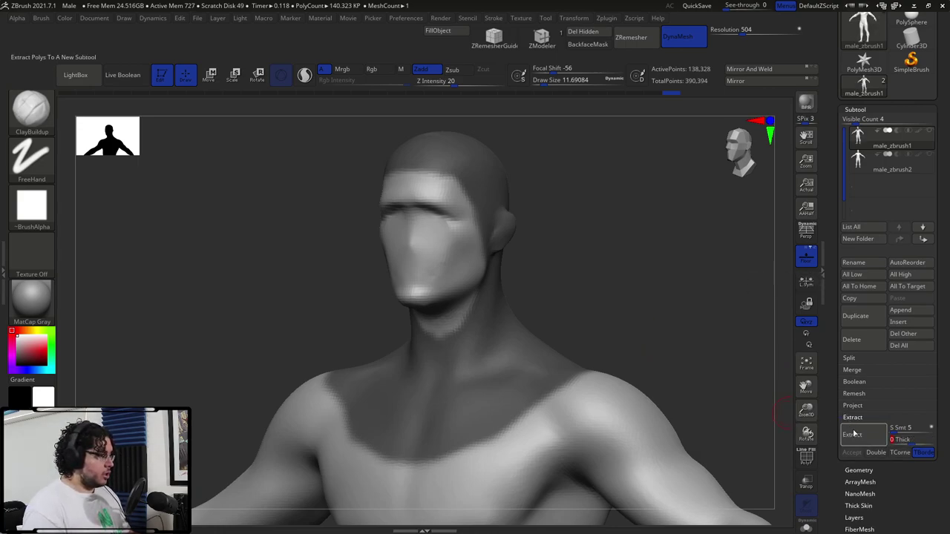
click(852, 435)
click(851, 452)
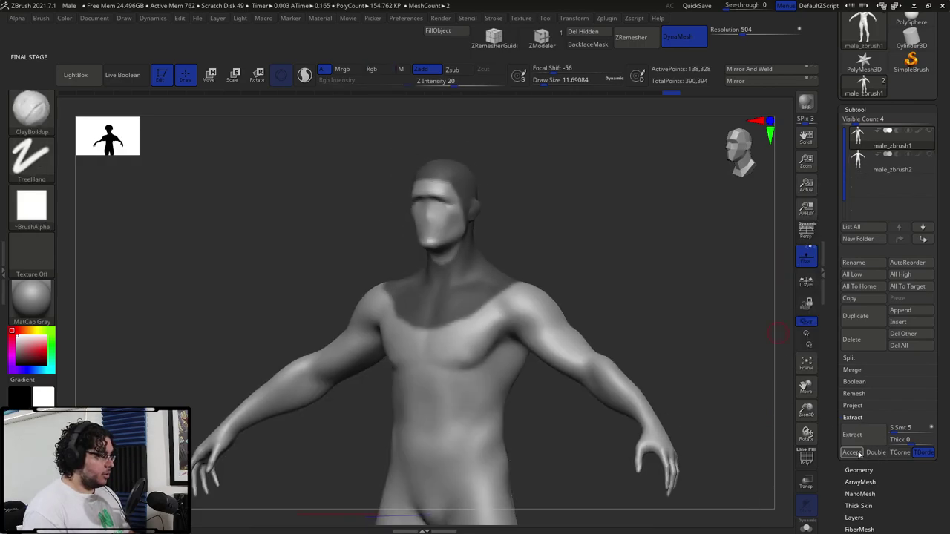
Display the polygon wireframe on the extracted hood mesh and view it from the front
drag(696, 315, 704, 271)
drag(735, 222, 614, 269)
click(807, 454)
drag(683, 324, 776, 248)
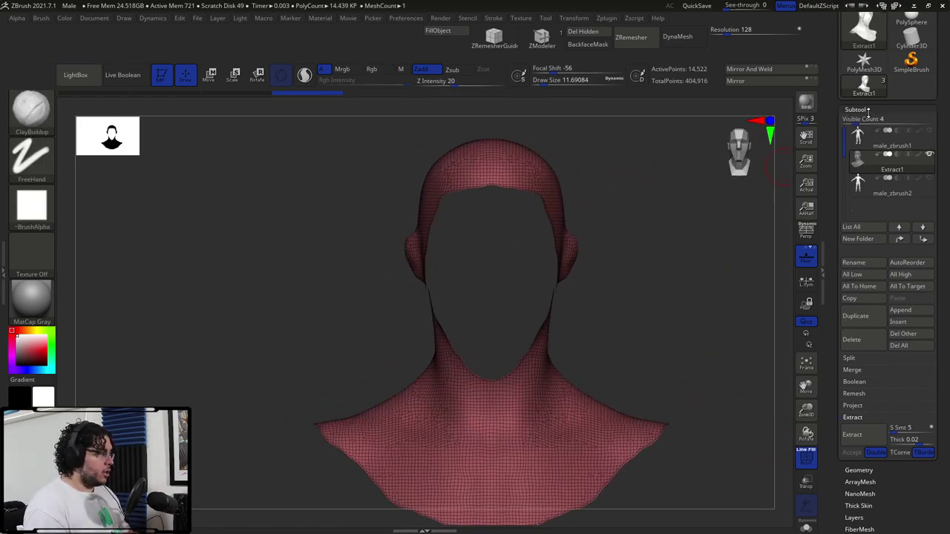
Run ZRemesher on the extracted hood mesh and check its new topology from both sides
click(864, 111)
alt+drag(596, 445, 568, 217)
click(859, 121)
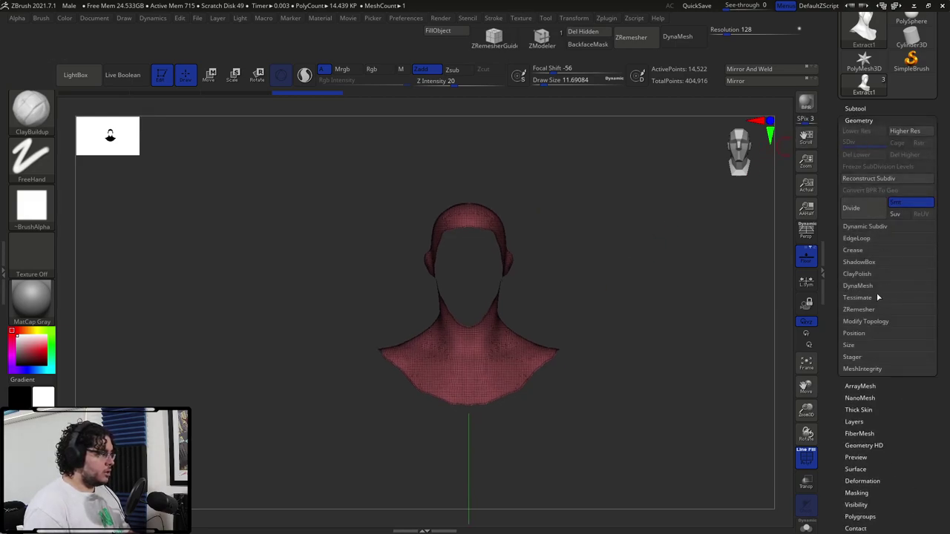
click(859, 310)
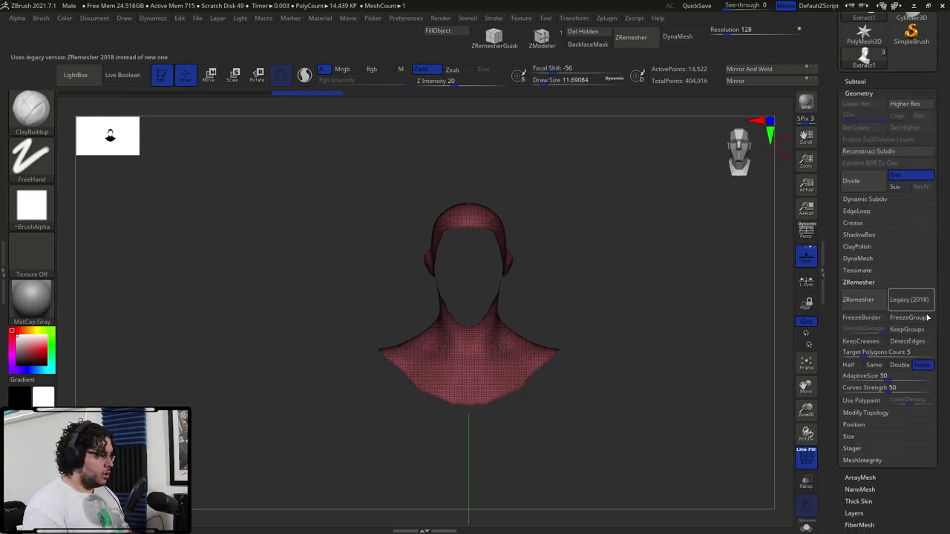
click(859, 300)
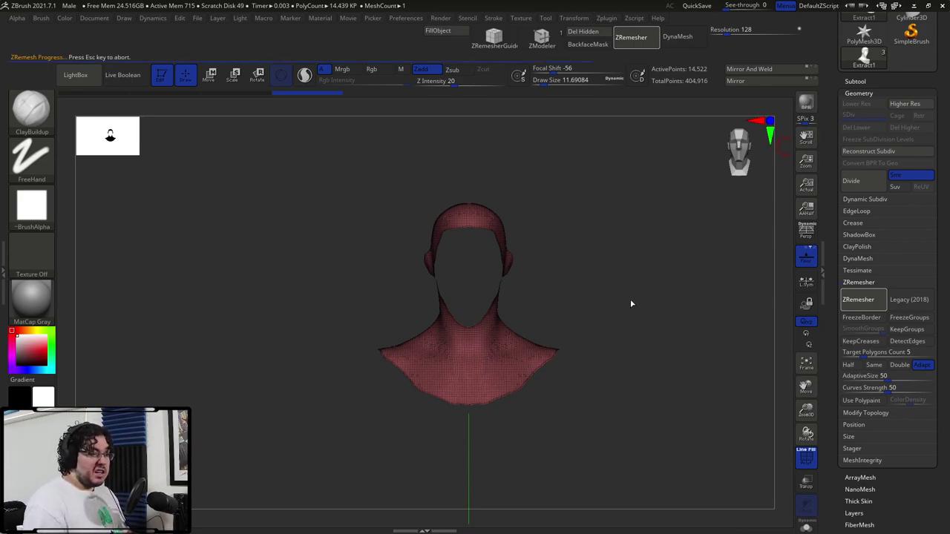
drag(542, 279, 602, 282)
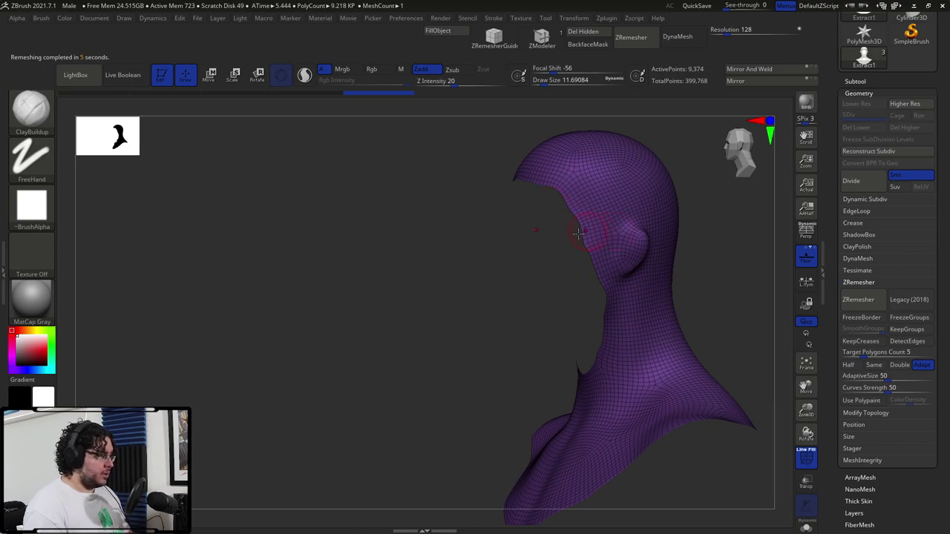
drag(481, 288, 678, 242)
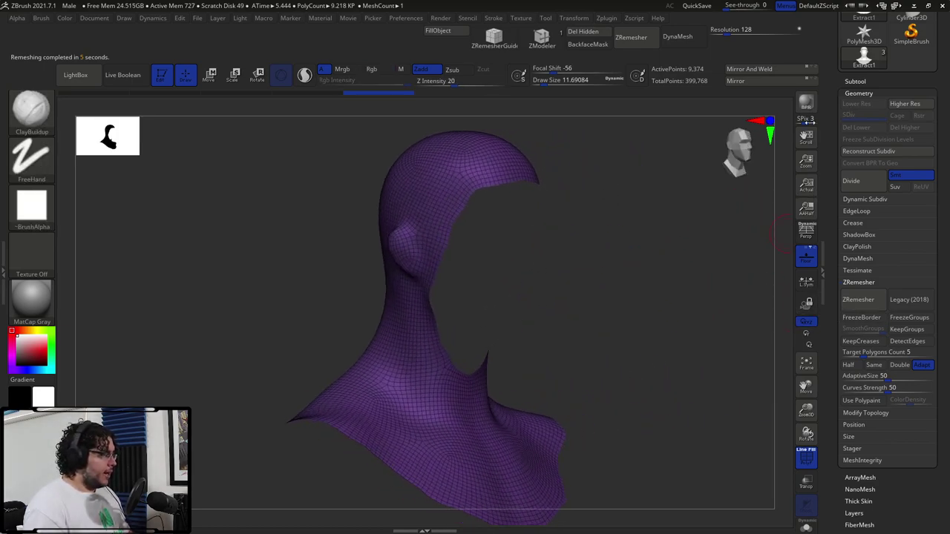
Delete the simplified, masked male_zbrush1 subtool that the hood was extracted from
click(858, 93)
click(855, 81)
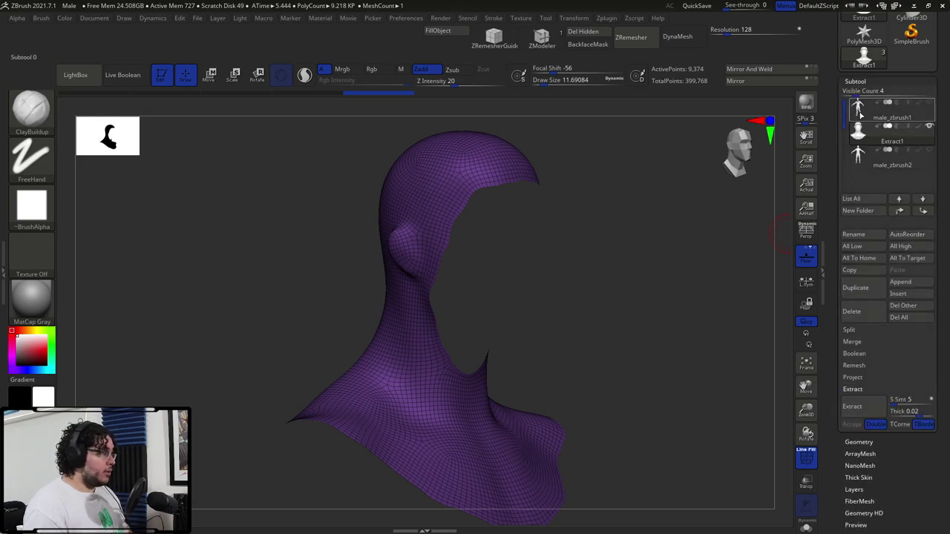
click(858, 107)
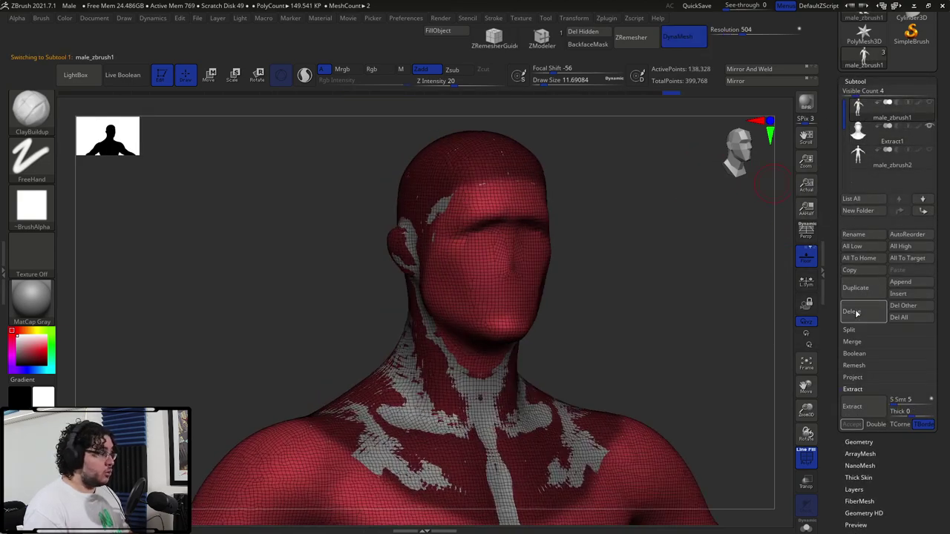
click(852, 312)
click(774, 331)
Show the original male_zbrush2 body together with the hood and check how the two surfaces overlap
click(930, 126)
drag(635, 261, 637, 251)
drag(721, 248, 771, 265)
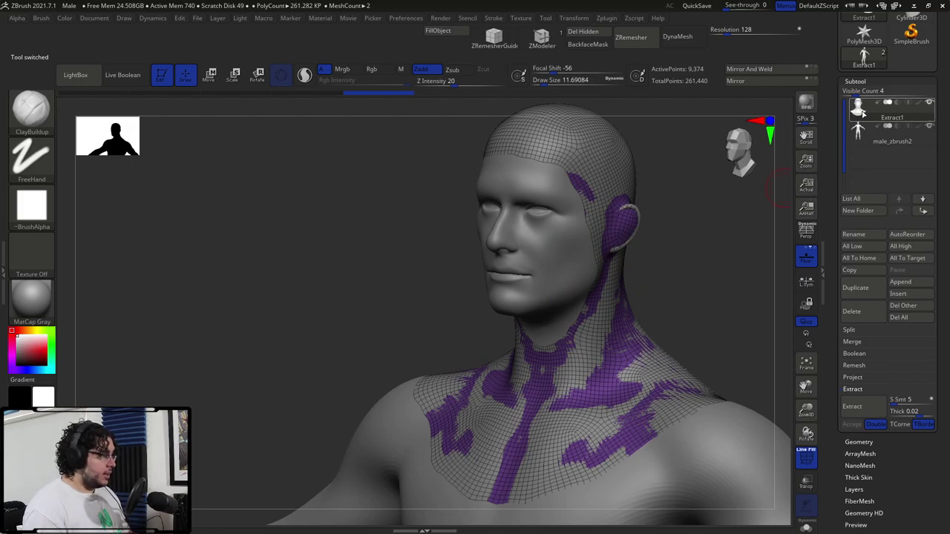
drag(725, 219, 559, 167)
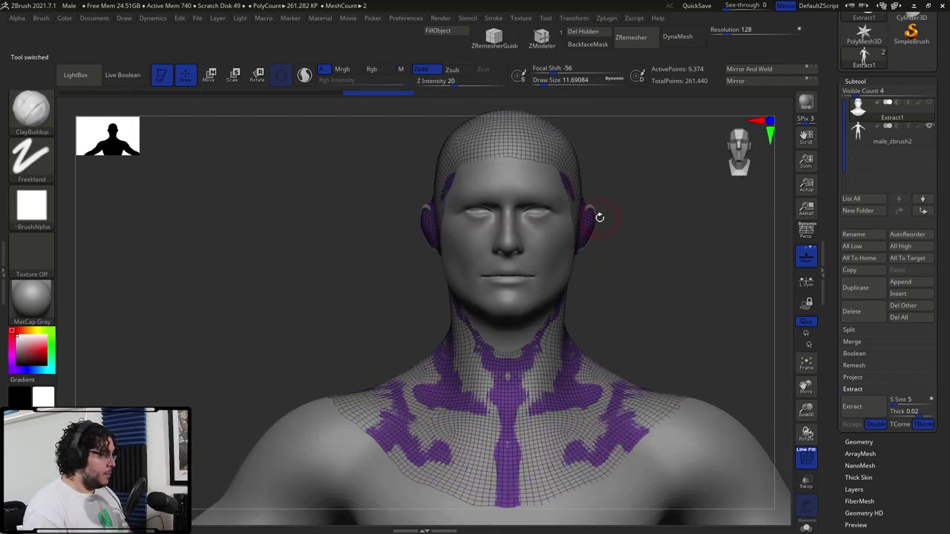
Isolate the hood mesh in Solo view and activate the ZModeler brush
shift+click(806, 527)
alt+drag(636, 269, 639, 313)
key(space)
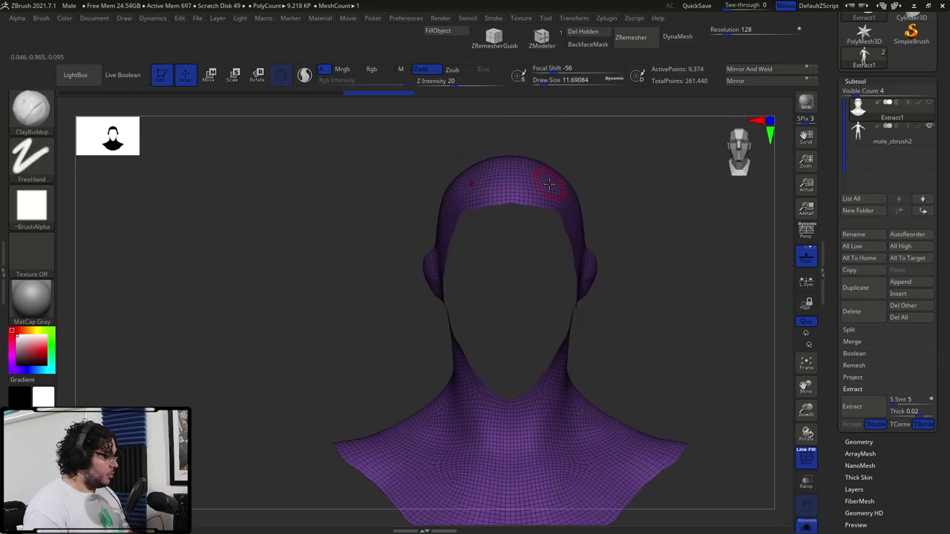
key(b)
key(z)
key(m)
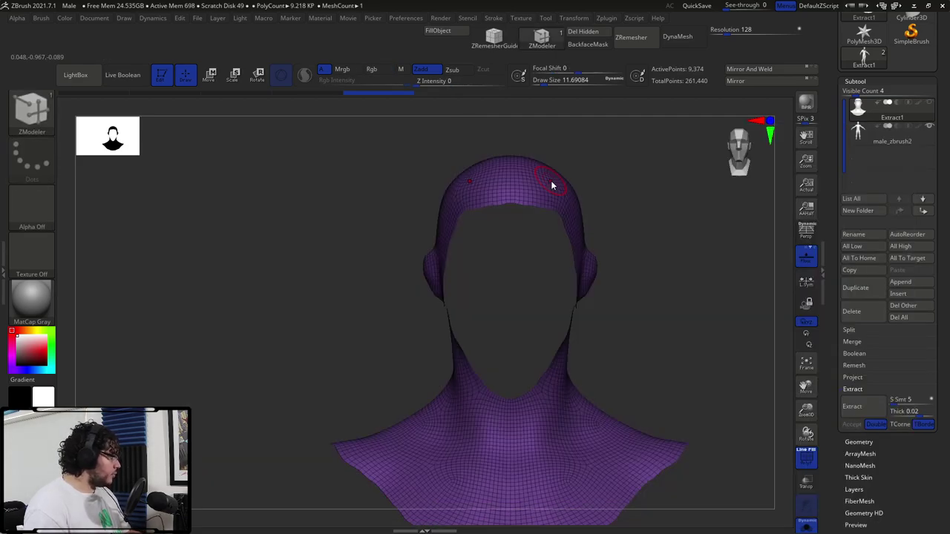
key(space)
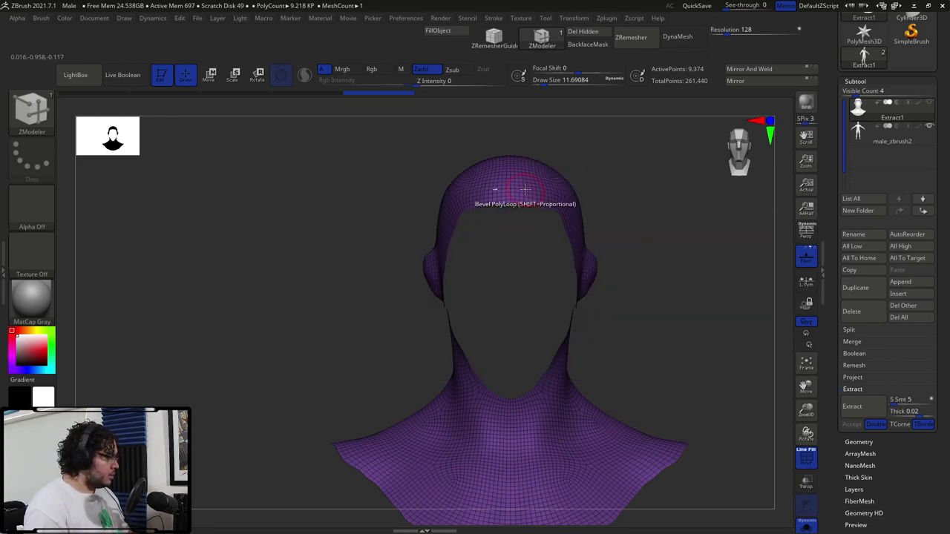
Set ZModeler's polygon action to QMesh with target Polygroup All and extrude the whole hood outward slightly
alt+drag(632, 196, 644, 263)
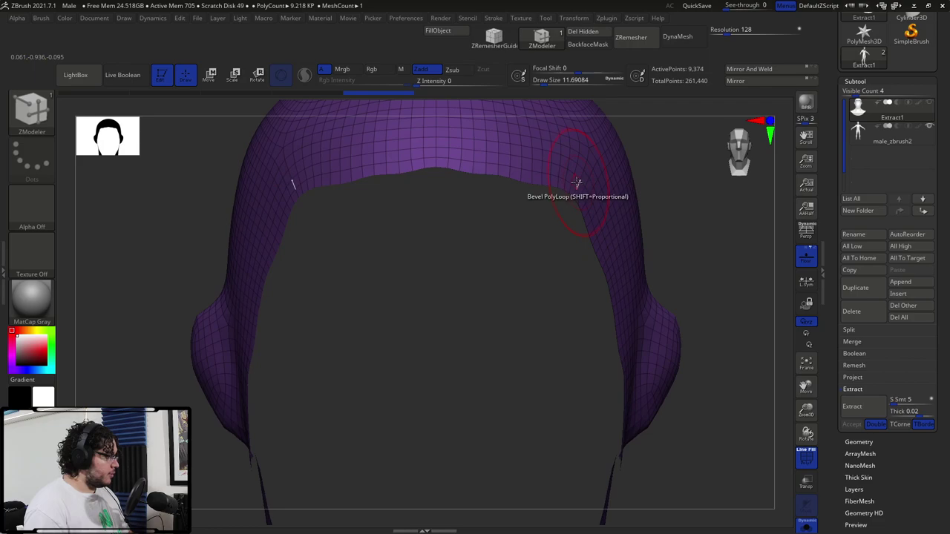
key(space)
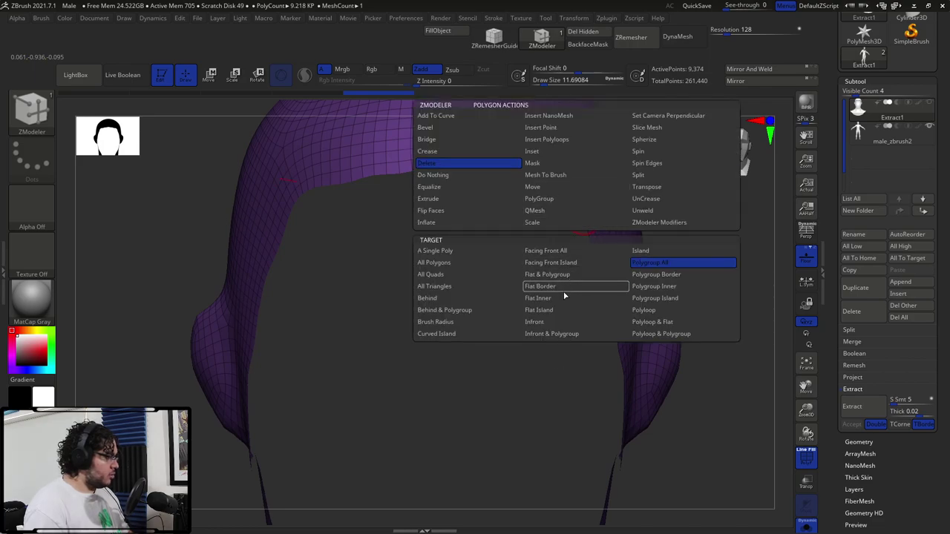
click(534, 211)
key(space)
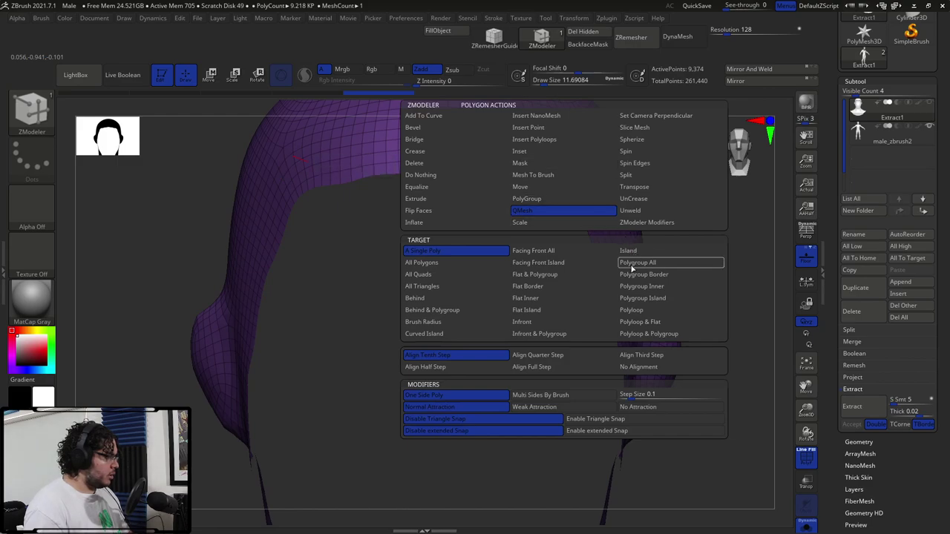
click(638, 258)
drag(547, 154, 569, 149)
drag(713, 222, 726, 197)
Isolate the outer shell's polygroup and delete the hidden inner and border polygons
key(ctrl+shift)
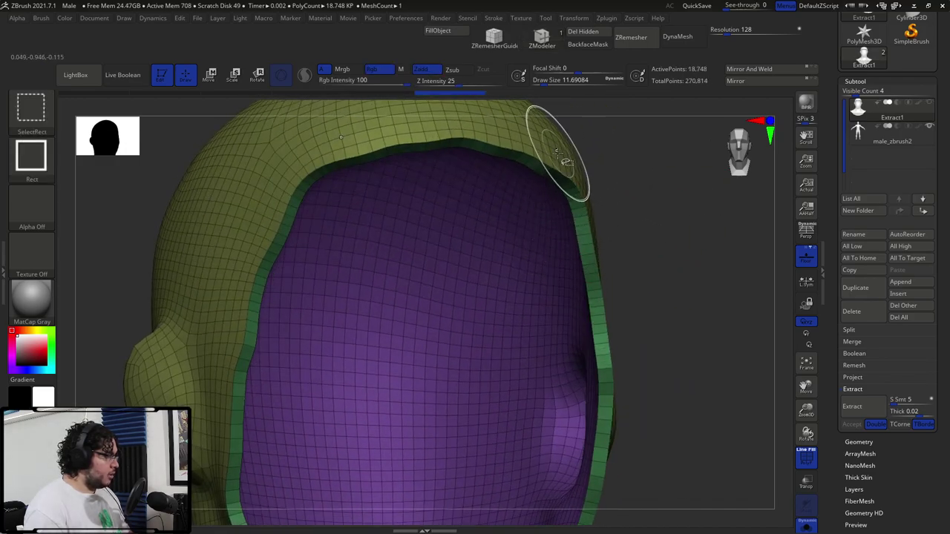
ctrl+shift+click(554, 153)
drag(657, 184, 625, 184)
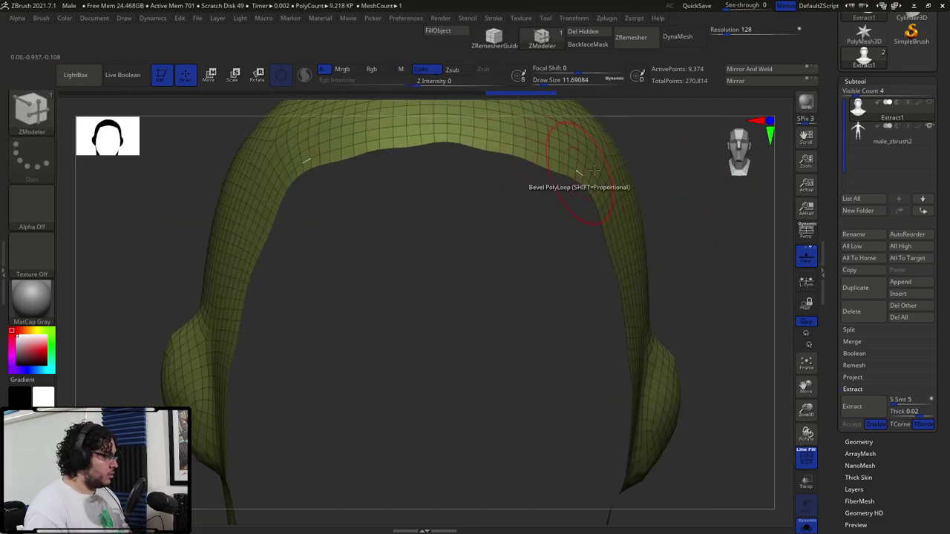
click(592, 31)
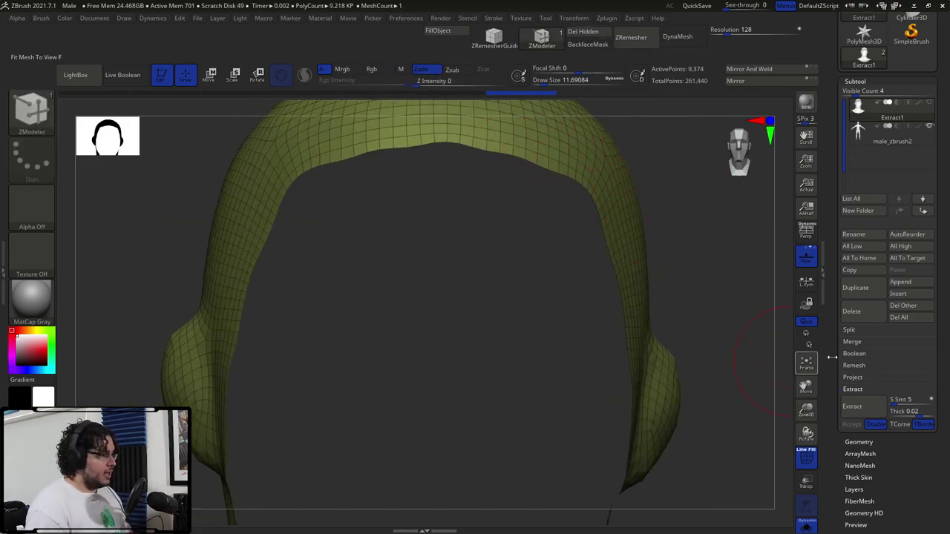
Select the male_zbrush2 body, turn off the wireframe and Solo view, and inspect the hood's fit around the face
click(891, 132)
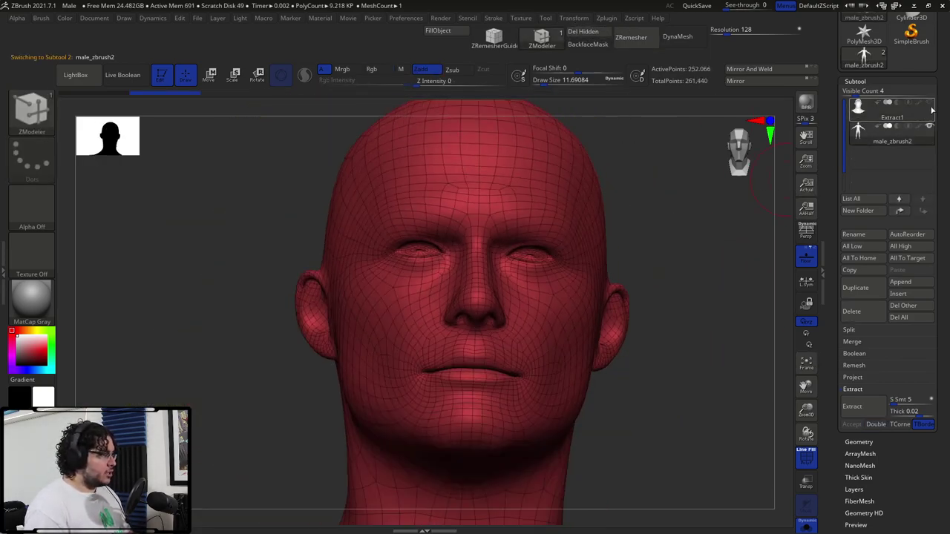
drag(670, 208, 717, 195)
click(810, 455)
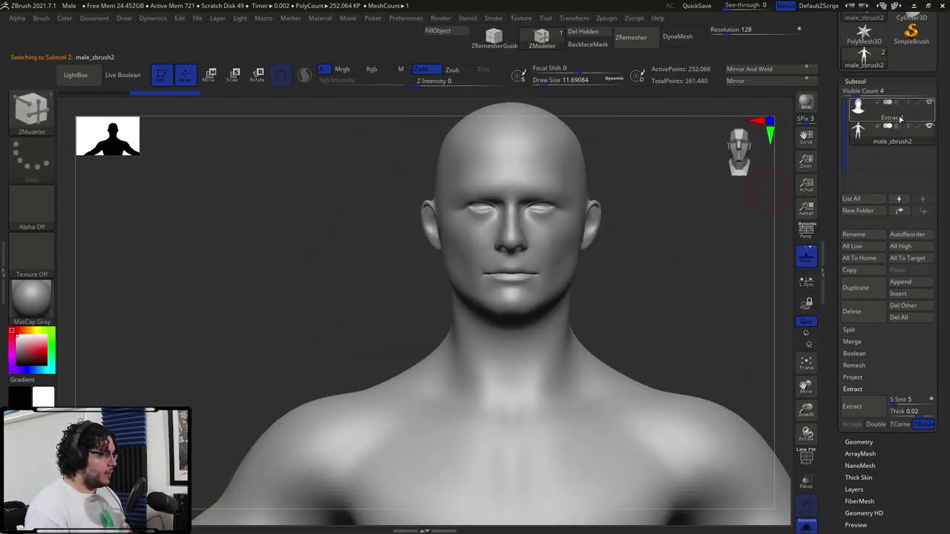
drag(700, 206, 573, 236)
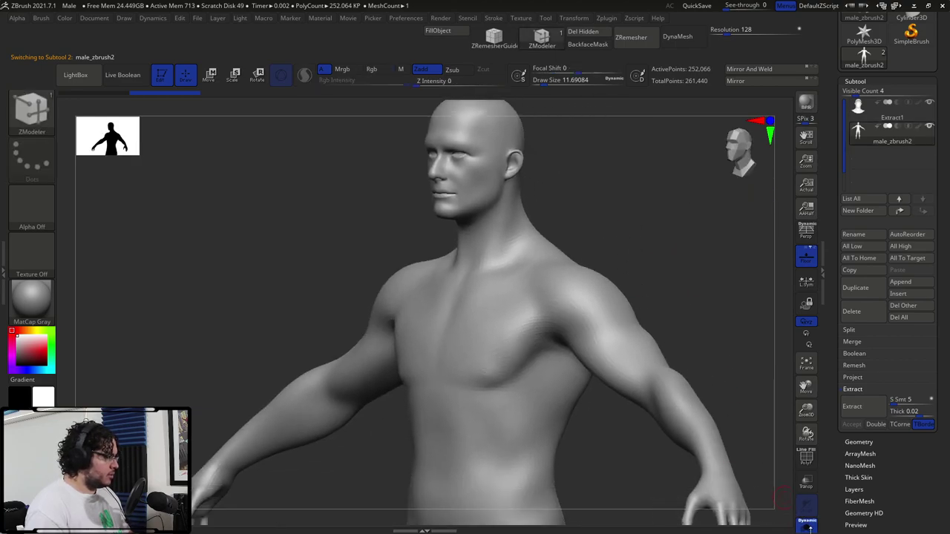
click(809, 529)
drag(694, 364, 624, 286)
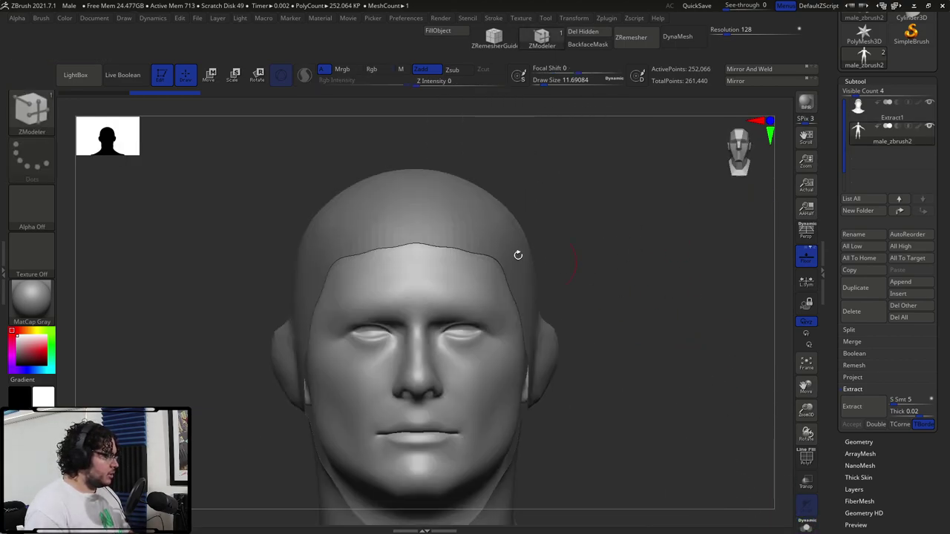
alt+drag(637, 357, 654, 295)
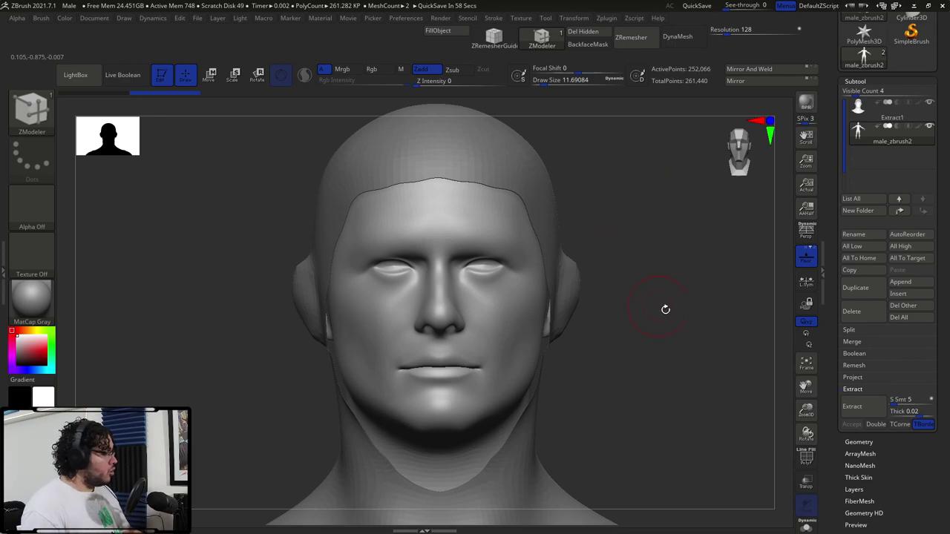
alt+drag(661, 306, 658, 284)
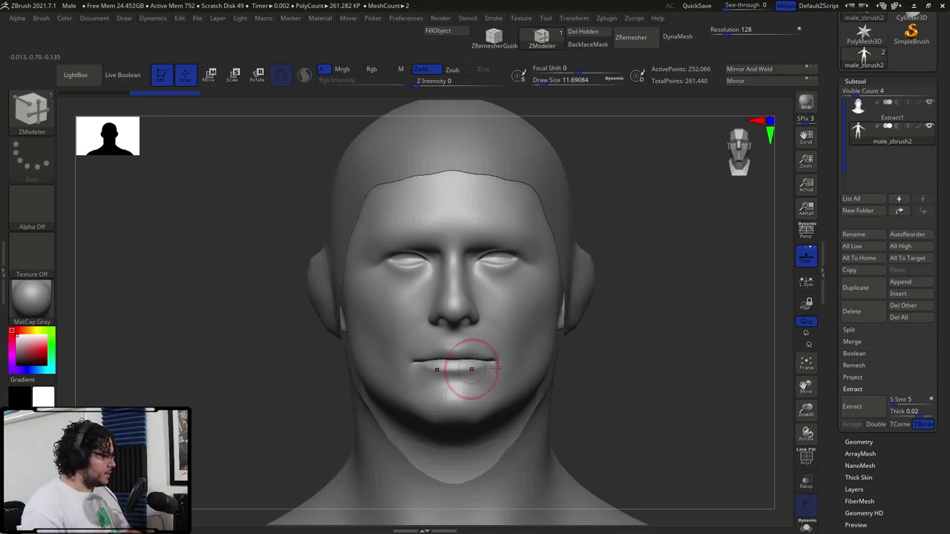
alt+drag(673, 377, 693, 344)
Select the hood and enable Gravity and Collision Volume at resolution 2048 in the Dynamics settings
click(878, 125)
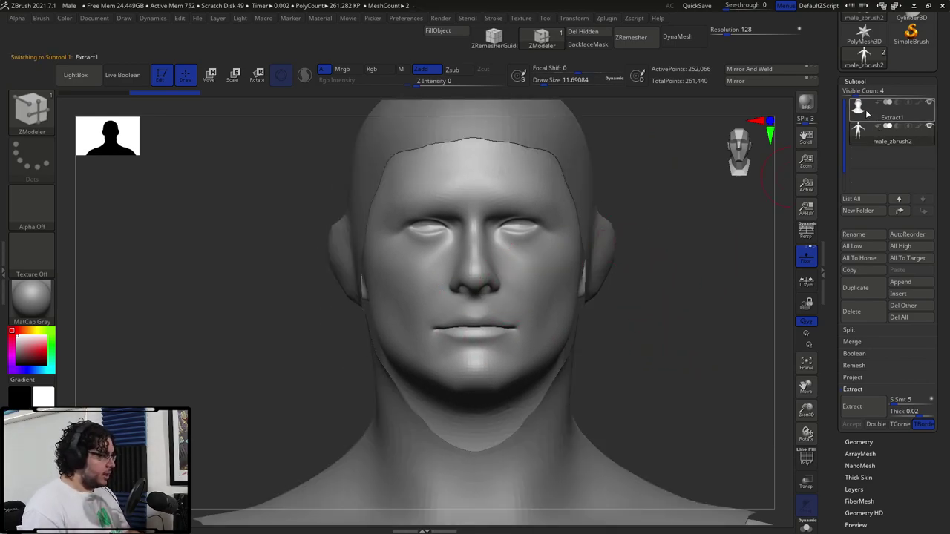
click(161, 18)
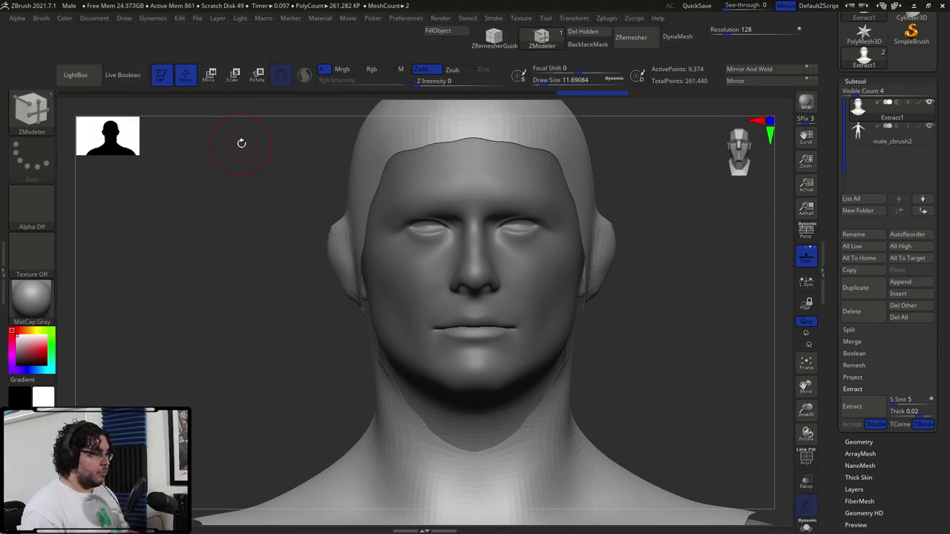
click(152, 19)
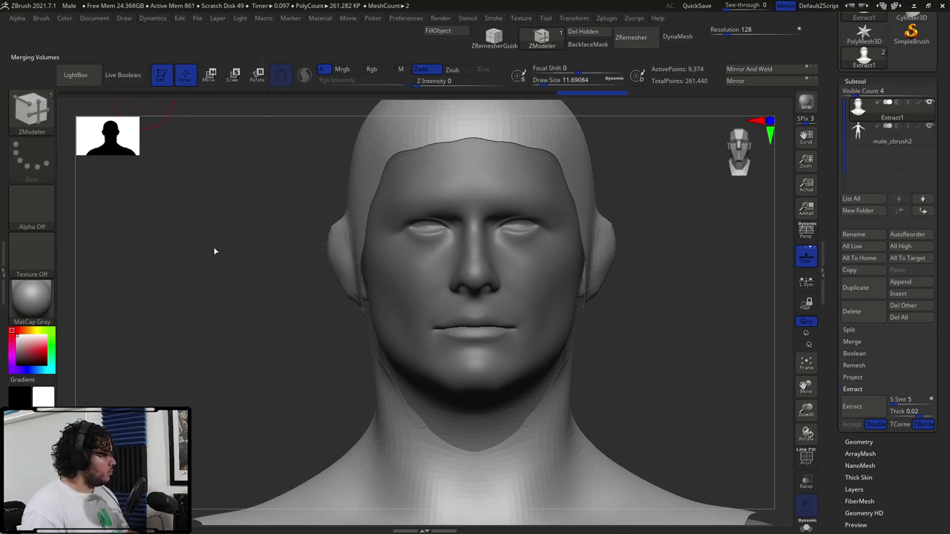
click(151, 19)
click(184, 154)
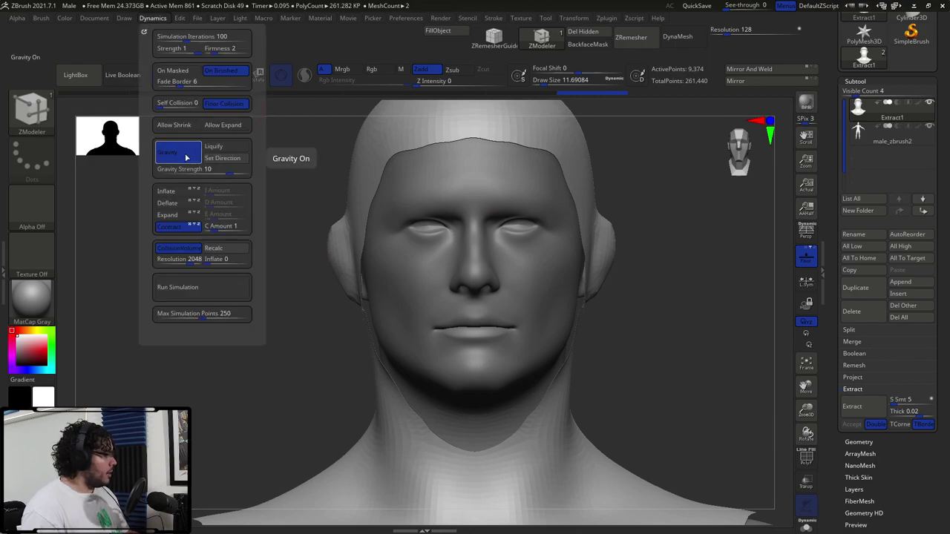
Try a gravity simulation on the hood and inspect its drape over the face and chest
click(193, 294)
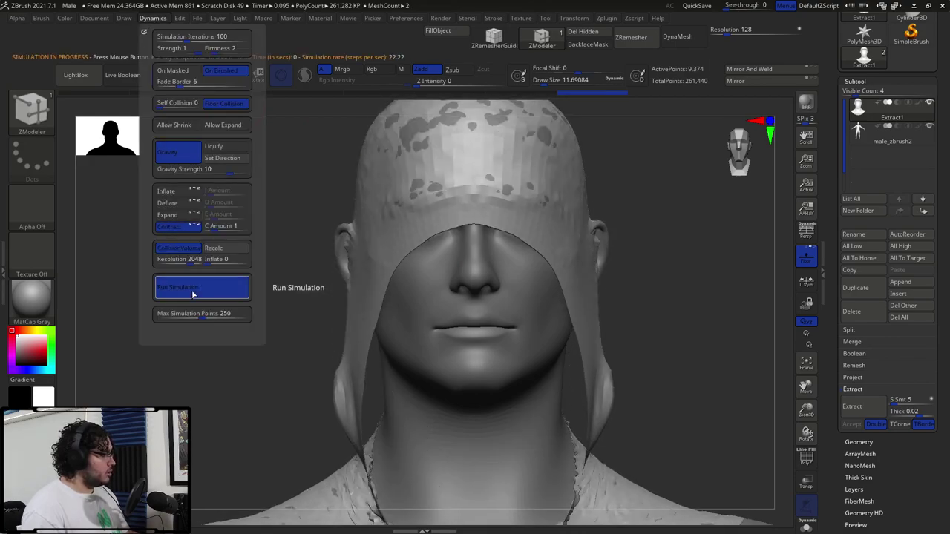
click(299, 392)
alt+drag(331, 302, 304, 216)
drag(253, 315, 334, 327)
alt+drag(324, 254, 282, 256)
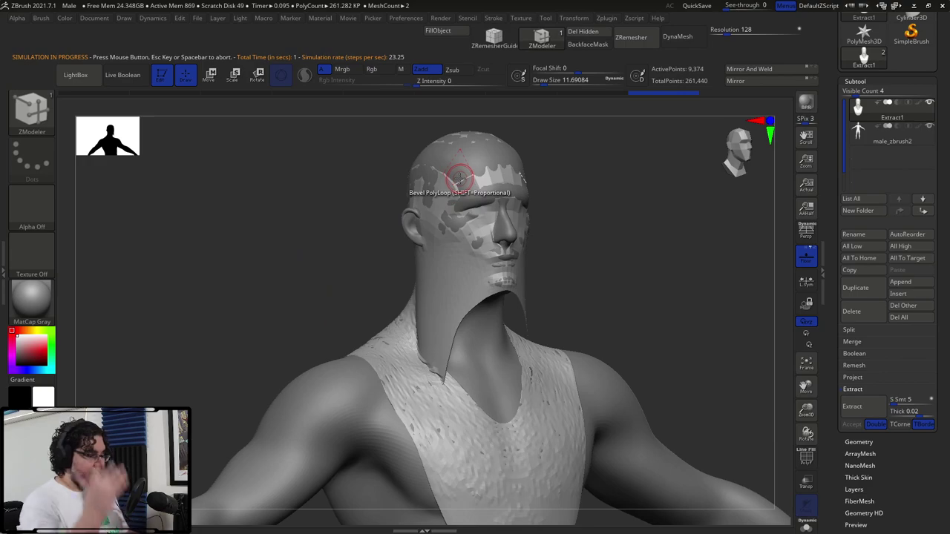
drag(603, 243, 571, 242)
drag(418, 184, 583, 242)
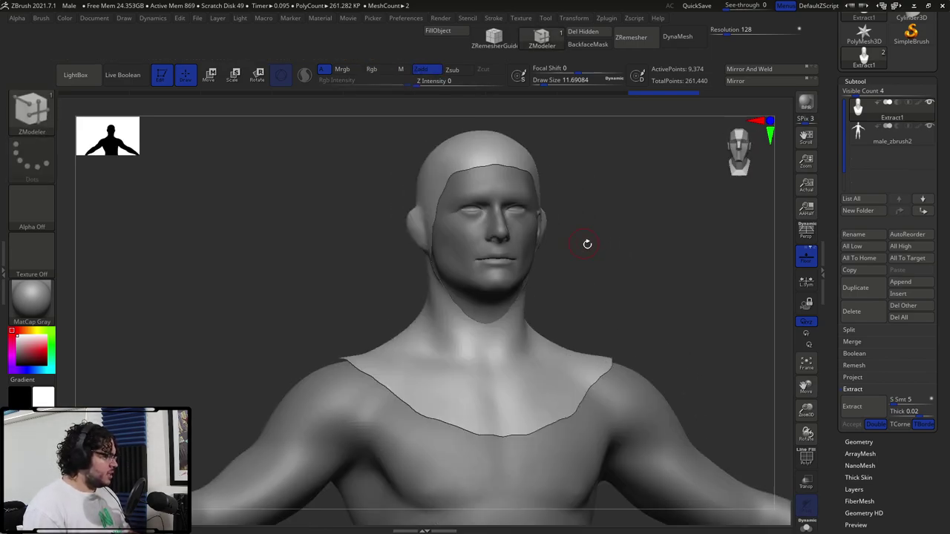
Align the model to a straight front view and run the hood's gravity simulation again with Firmness 2
click(152, 19)
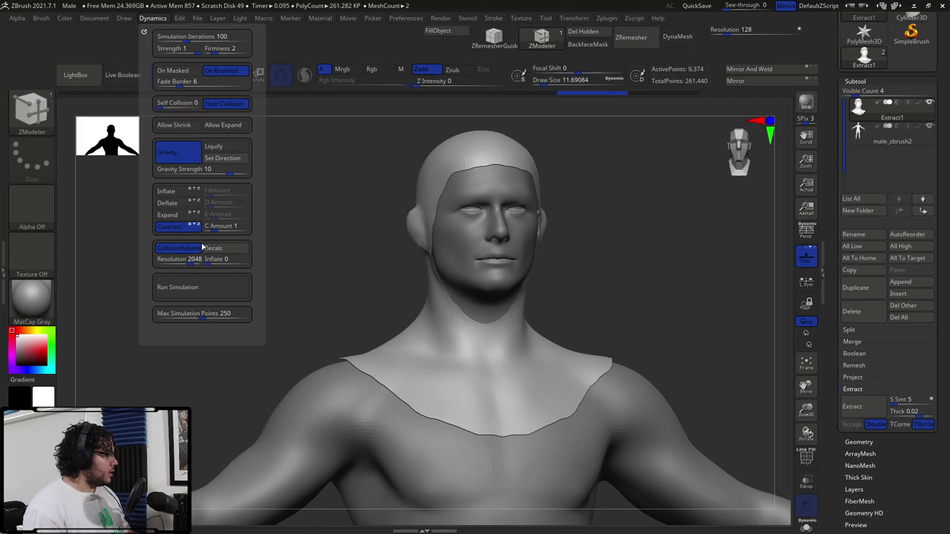
shift+drag(377, 263, 371, 265)
key(space)
click(154, 18)
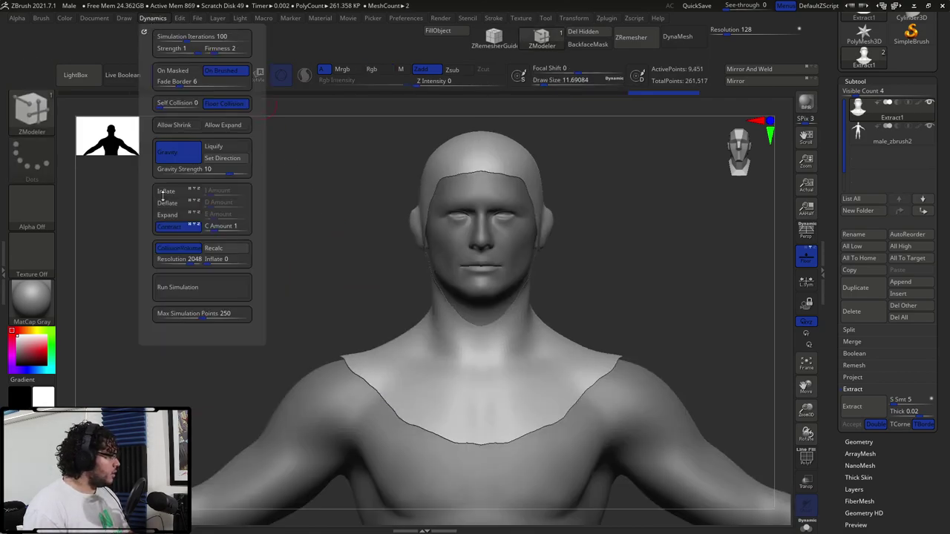
click(196, 294)
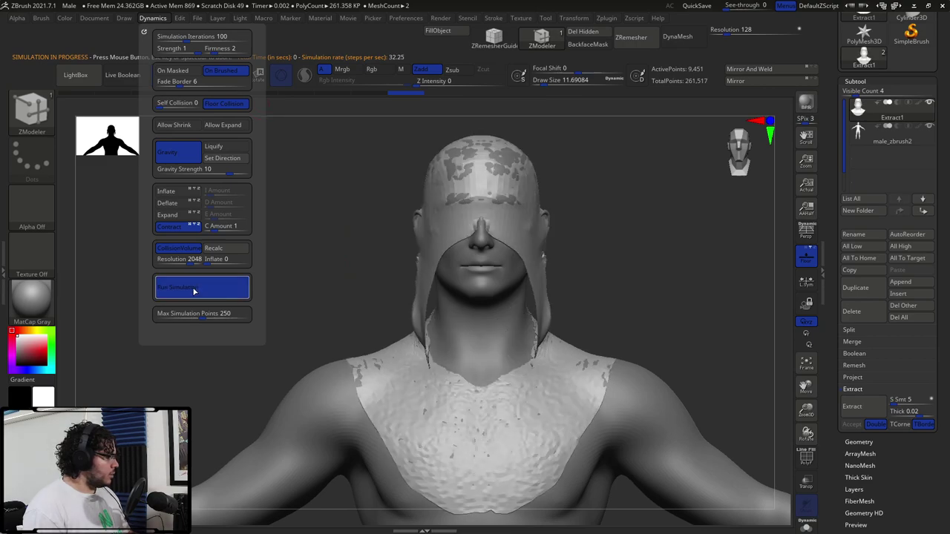
Set the Dynamics Firmness to 4, run the gravity simulation on the hood and inspect the drape from all around
click(154, 19)
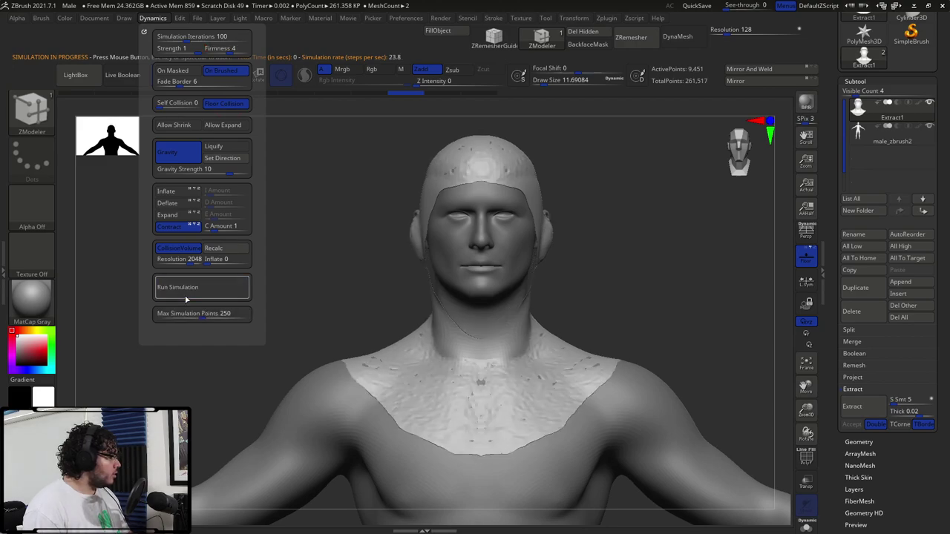
drag(312, 263, 588, 298)
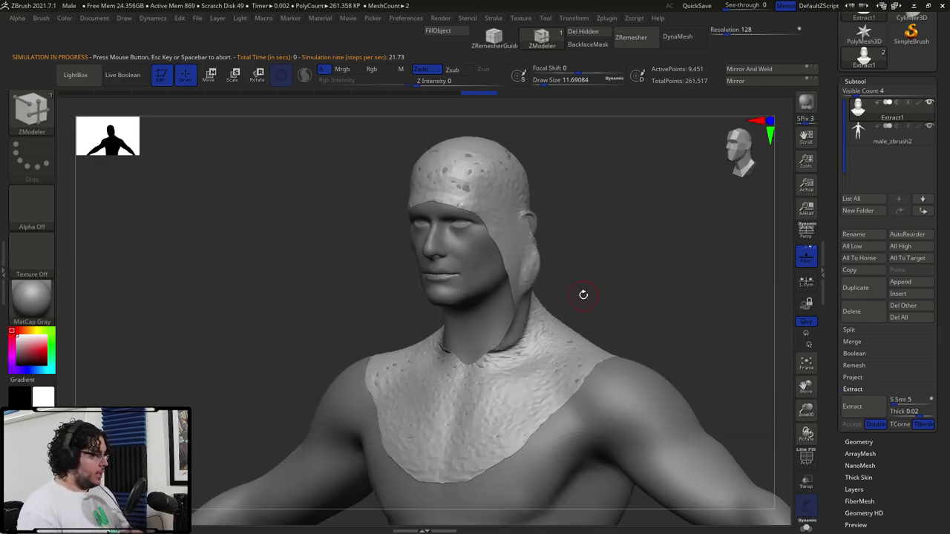
drag(689, 253, 509, 255)
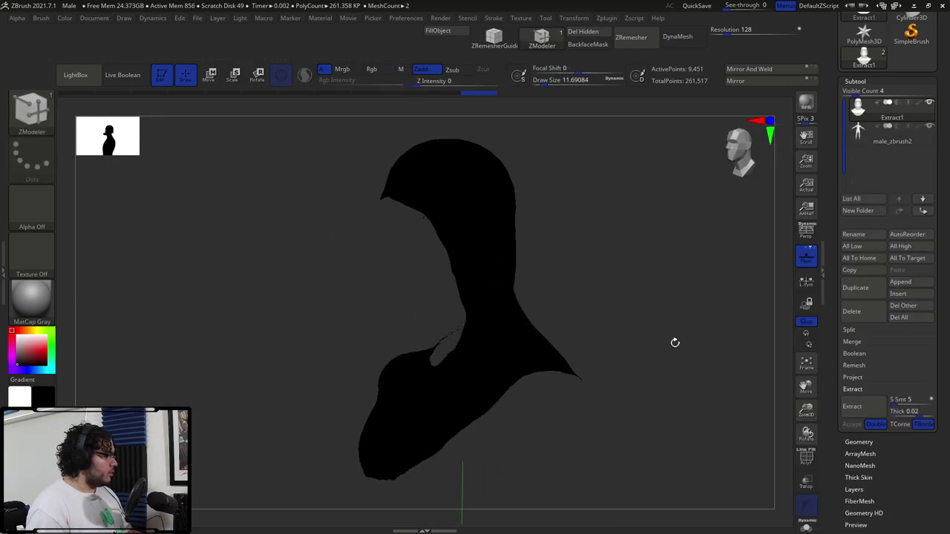
click(876, 136)
click(867, 116)
drag(255, 339, 679, 246)
Choose the ClothMove brush and pull the hood's cloth around the ear with a draw size of about 74
key(b)
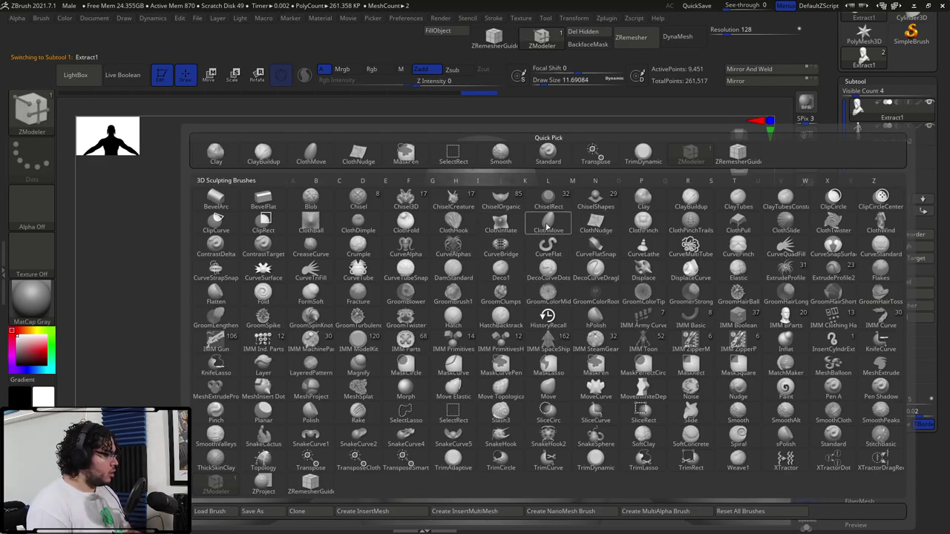
click(548, 226)
mouse_move(604, 220)
mouse_down()
mouse_move(515, 265)
mouse_move(435, 223)
mouse_move(438, 275)
mouse_up()
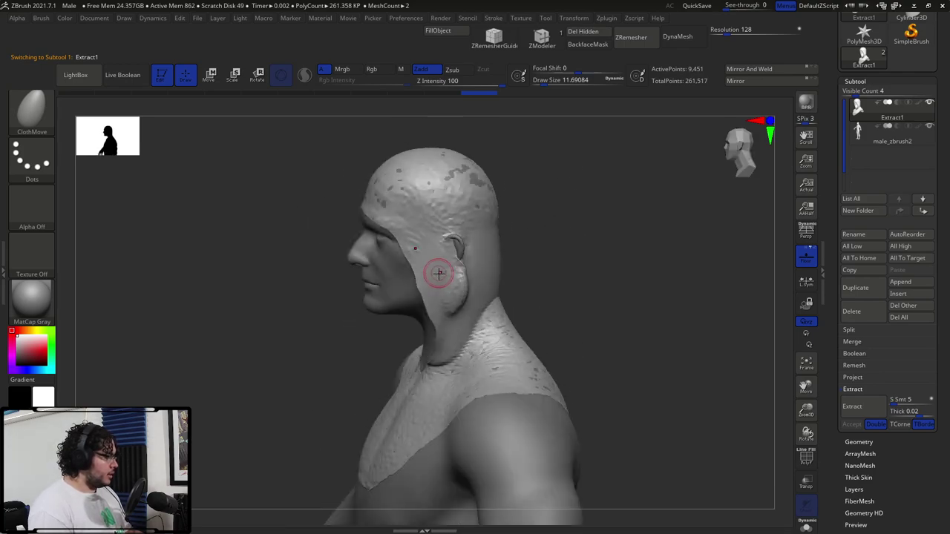
drag(573, 239, 536, 235)
key(space)
mouse_move(477, 257)
mouse_down()
mouse_move(493, 258)
mouse_move(451, 262)
mouse_move(433, 247)
mouse_up()
key(space)
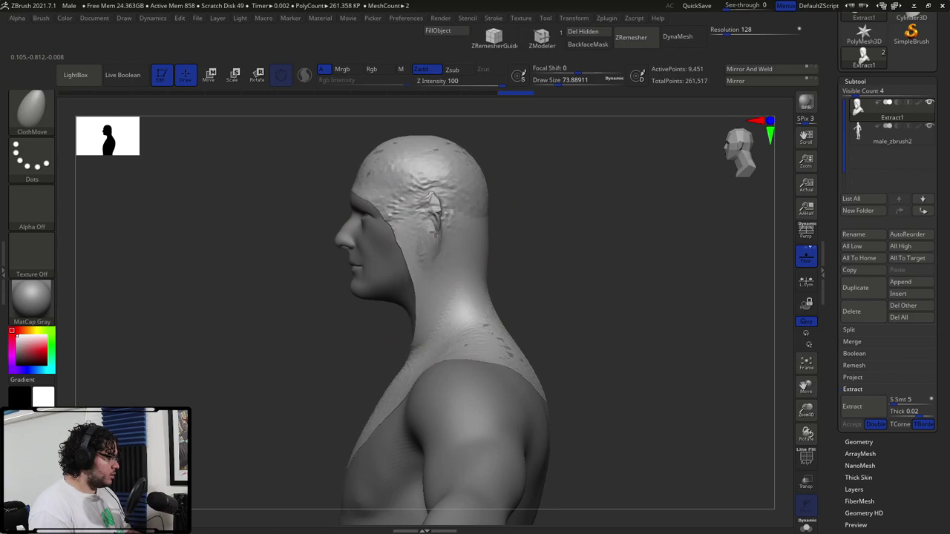
Try smoothing the hood's wrinkled cloth over the ear and head with a draw size of about 44
drag(514, 212, 558, 216)
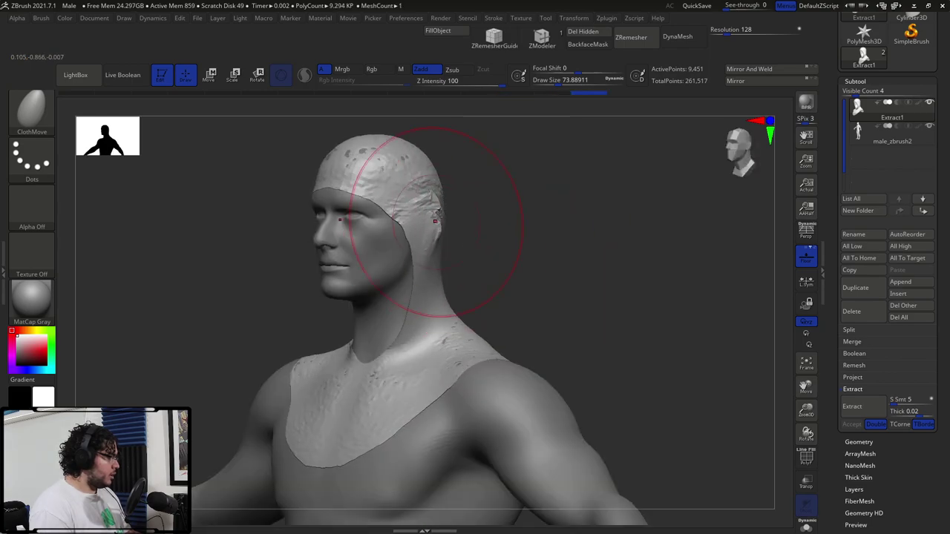
key(space)
drag(432, 206, 437, 196)
drag(555, 212, 520, 209)
mouse_move(437, 201)
shift+mouse_down()
mouse_move(444, 211)
mouse_move(428, 207)
mouse_move(448, 210)
mouse_move(426, 225)
mouse_move(454, 239)
mouse_move(437, 209)
shift+mouse_up()
shift+drag(415, 172, 385, 168)
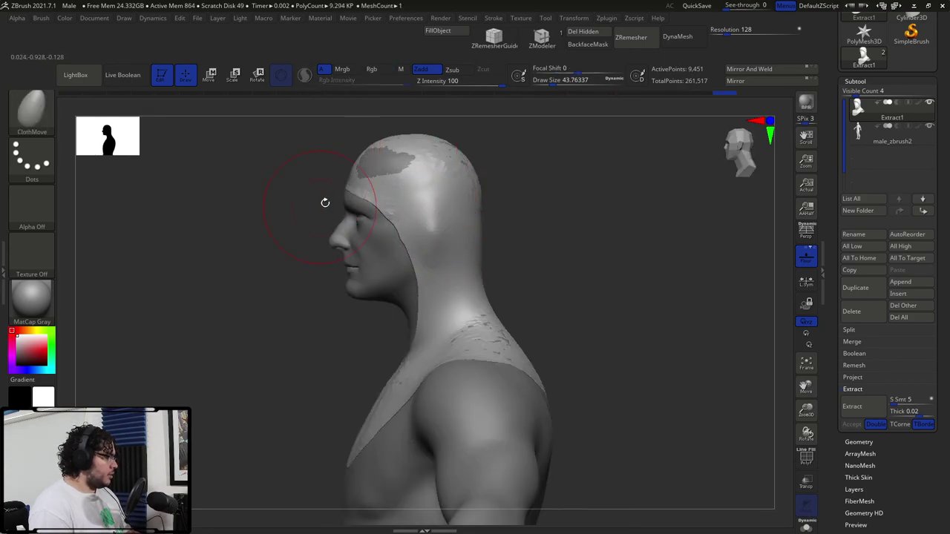
drag(321, 205, 381, 177)
shift+drag(475, 194, 530, 172)
Undo the last changes to the hood and reduce the draw size to about 25
drag(277, 254, 313, 205)
key(ctrl+z)
key(ctrl+z)
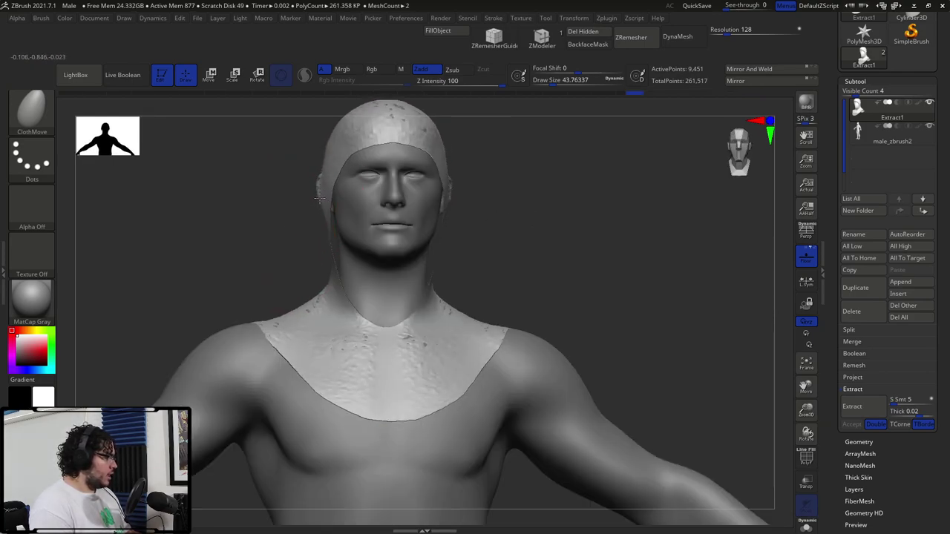
mouse_move(549, 186)
mouse_down()
mouse_move(462, 185)
mouse_move(425, 196)
mouse_up()
key(bracketleft)
key(bracketleft)
drag(512, 197, 486, 194)
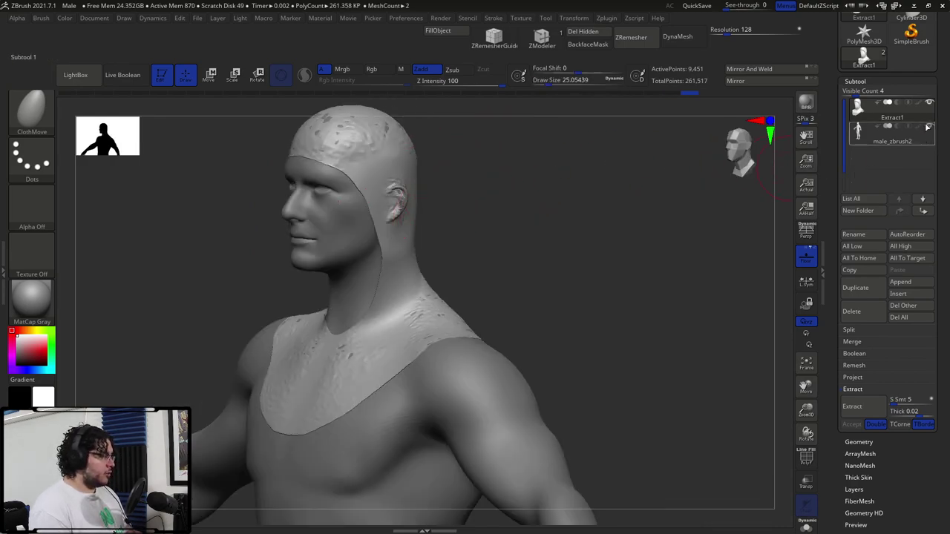
Hide the male_zbrush2 subtool, set the draw size to about 33 and smooth the hood's cloth around the ear and forehead
click(928, 128)
mouse_move(608, 230)
mouse_down()
mouse_move(569, 225)
mouse_move(549, 248)
mouse_up()
key(space)
mouse_move(433, 218)
mouse_down()
mouse_move(423, 217)
mouse_move(440, 182)
mouse_up()
mouse_move(540, 207)
mouse_down()
mouse_move(428, 196)
mouse_move(418, 173)
mouse_move(446, 228)
mouse_move(447, 206)
mouse_up()
mouse_move(369, 280)
mouse_down()
mouse_move(592, 195)
mouse_move(581, 220)
mouse_move(527, 240)
mouse_move(454, 174)
mouse_up()
key(shift)
shift+drag(381, 164, 399, 144)
mouse_move(460, 135)
mouse_down()
mouse_move(435, 146)
mouse_move(578, 211)
mouse_move(486, 260)
mouse_up()
Choose the ClothNudge brush and push small wrinkles into the hood's lower front over the chest
key(b)
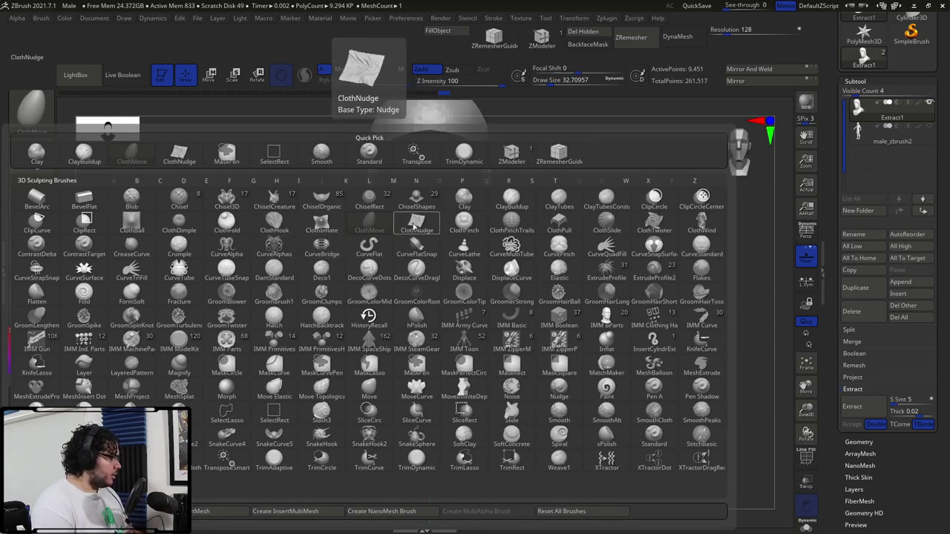
click(415, 225)
mouse_move(349, 327)
mouse_down()
mouse_move(366, 341)
mouse_move(360, 318)
mouse_move(343, 316)
mouse_move(355, 326)
mouse_up()
mouse_move(381, 385)
mouse_down()
mouse_move(388, 360)
mouse_move(388, 369)
mouse_up()
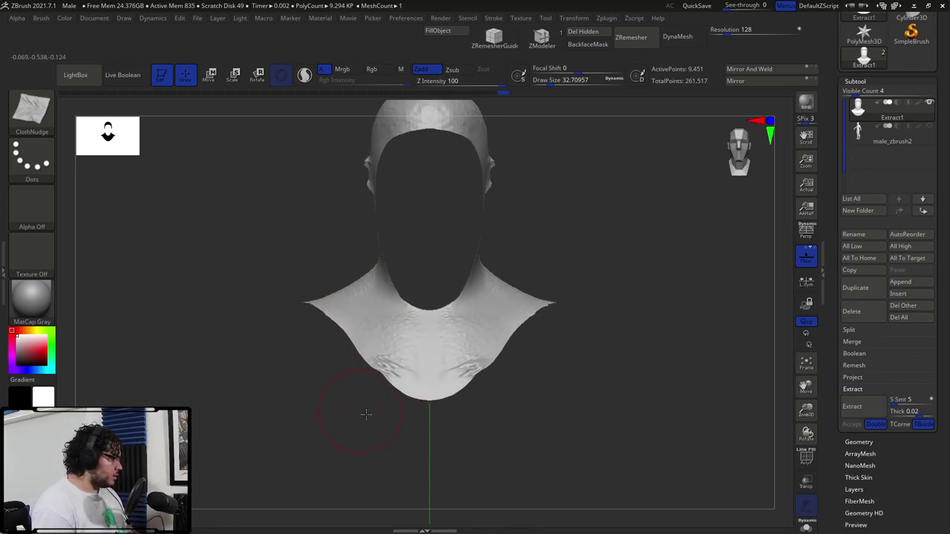
drag(363, 414, 416, 410)
drag(356, 363, 385, 366)
mouse_move(505, 360)
mouse_down()
mouse_move(445, 354)
mouse_move(458, 348)
mouse_up()
mouse_move(520, 374)
mouse_down()
mouse_move(473, 373)
mouse_move(505, 352)
mouse_move(497, 326)
mouse_up()
Choose the ClayBuildup brush, reduce the draw size to about 16 and build up folds across the hood's neck, shoulder and chest
key(b)
key(c)
key(b)
key(space)
drag(560, 257, 523, 273)
key(space)
mouse_move(517, 273)
mouse_down()
mouse_move(487, 296)
mouse_move(504, 282)
mouse_up()
key(space)
mouse_move(537, 246)
mouse_down()
mouse_move(484, 293)
mouse_move(492, 272)
mouse_up()
key(space)
mouse_move(510, 264)
mouse_down()
mouse_move(478, 298)
mouse_move(497, 288)
mouse_move(481, 289)
mouse_up()
drag(516, 255, 498, 273)
mouse_move(540, 208)
mouse_down()
mouse_move(477, 218)
mouse_move(492, 207)
mouse_up()
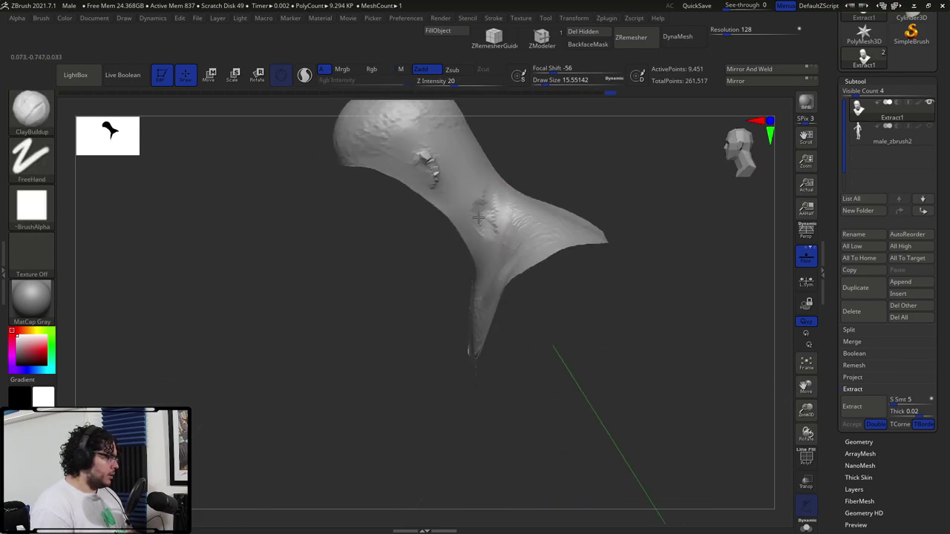
Show the male body again and sculpt a fold into the hood's neck just below the ear
click(929, 126)
drag(625, 152, 672, 141)
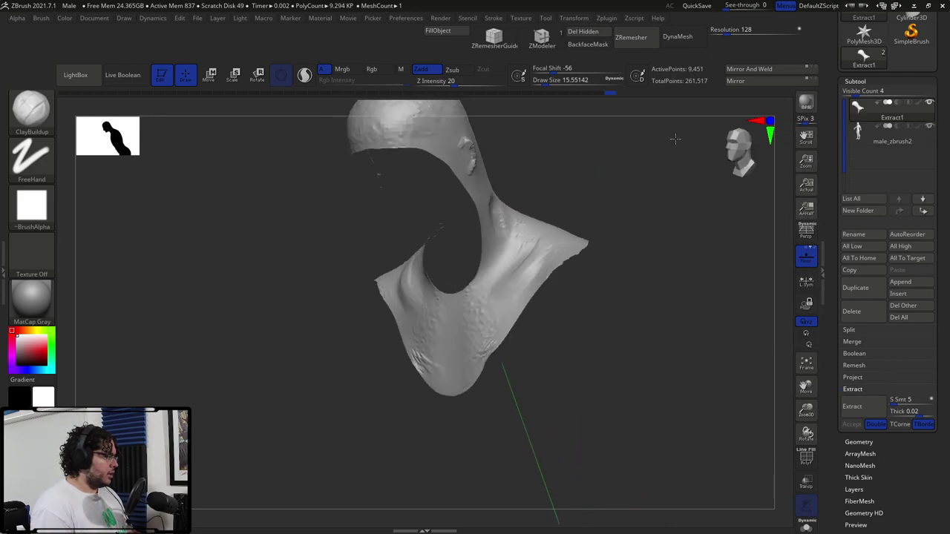
drag(592, 183, 611, 190)
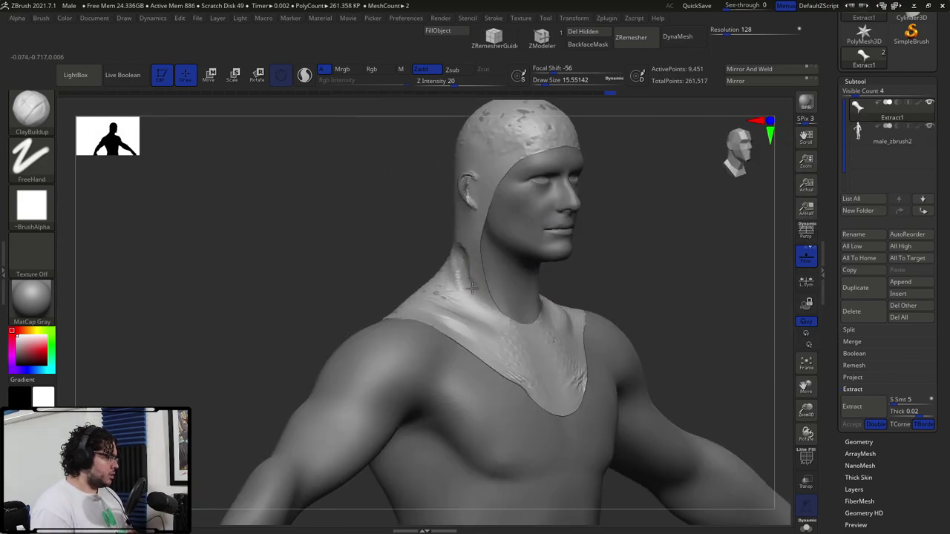
drag(452, 213, 448, 223)
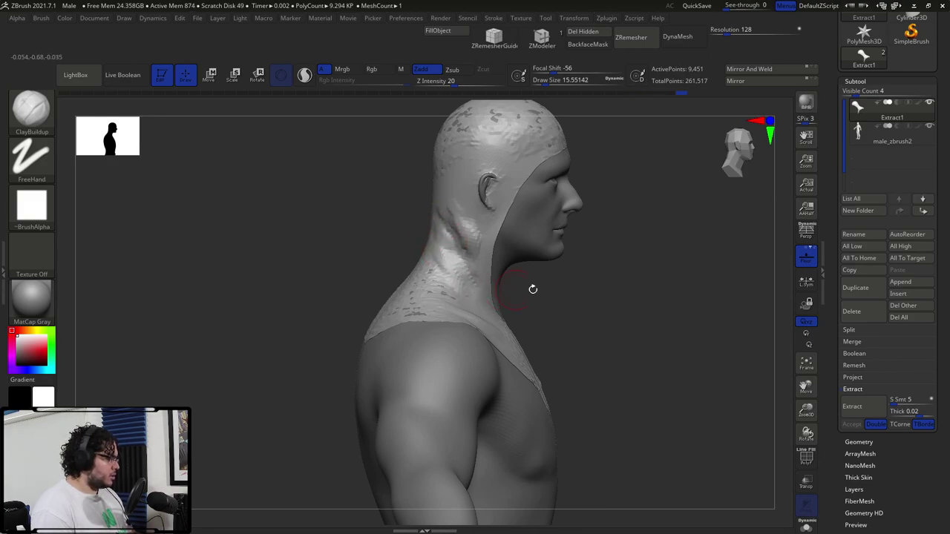
drag(521, 290, 460, 273)
Set the draw size to about 33, then smooth and build up the folds along the hood's neck and shoulder
key(space)
drag(451, 238, 459, 229)
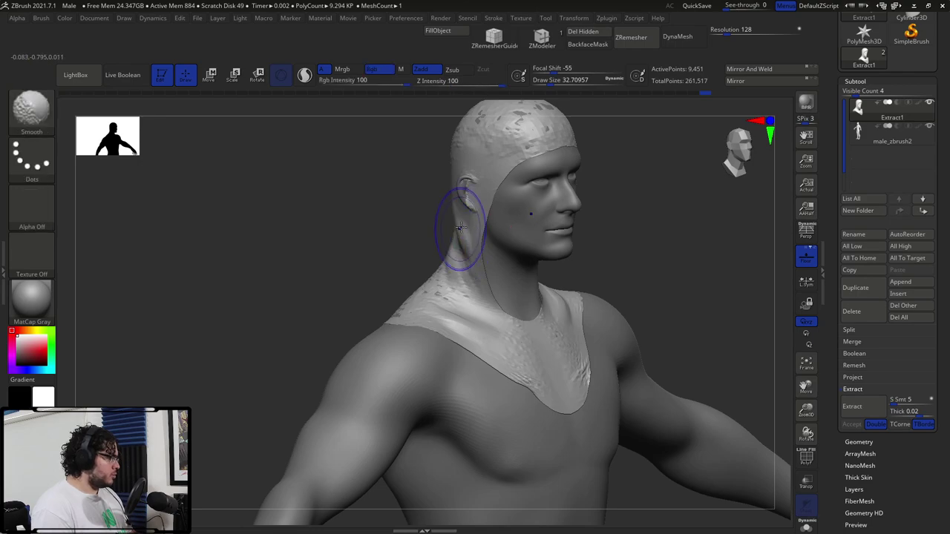
drag(597, 219, 653, 223)
mouse_move(470, 272)
shift+mouse_down()
mouse_move(445, 279)
mouse_move(450, 264)
shift+mouse_up()
drag(564, 286, 624, 285)
mouse_move(422, 282)
mouse_down()
mouse_move(416, 314)
mouse_move(398, 313)
mouse_move(431, 290)
mouse_move(444, 299)
mouse_move(540, 289)
mouse_move(490, 293)
mouse_up()
mouse_move(464, 308)
mouse_down()
mouse_move(441, 292)
mouse_move(458, 305)
mouse_up()
drag(594, 223, 532, 227)
drag(580, 270, 565, 282)
shift+drag(616, 192, 596, 243)
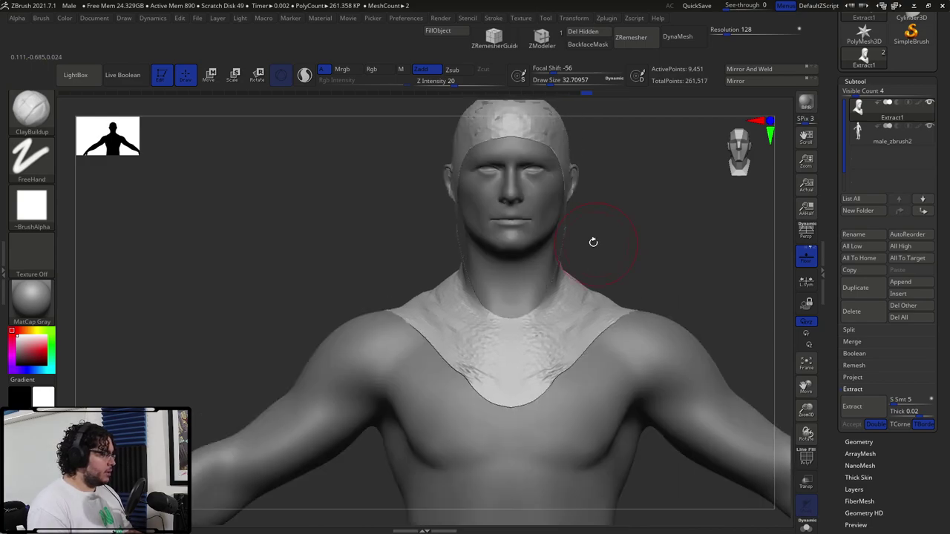
Choose the Move brush and adjust the hood's side edge along the jaw and neck with a draw size of about 27
key(b)
key(m)
key(v)
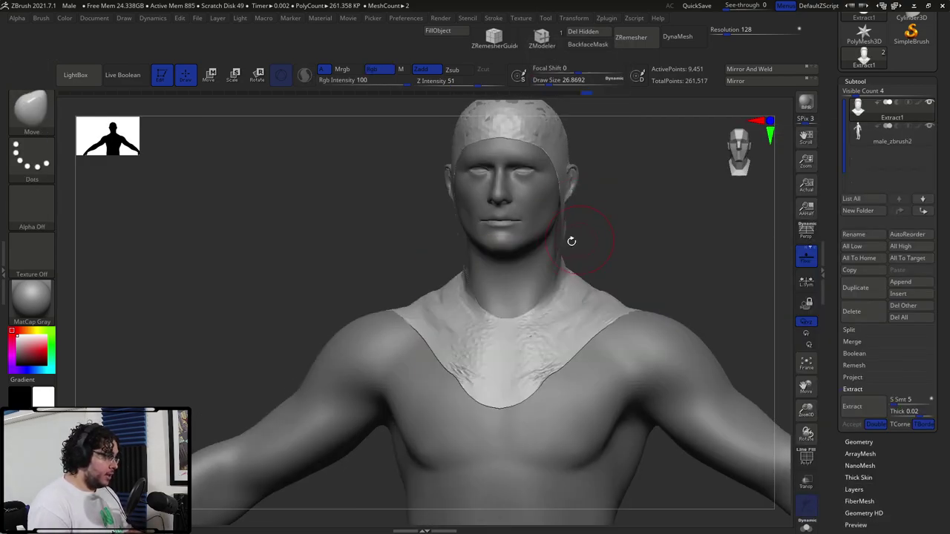
drag(558, 236, 562, 243)
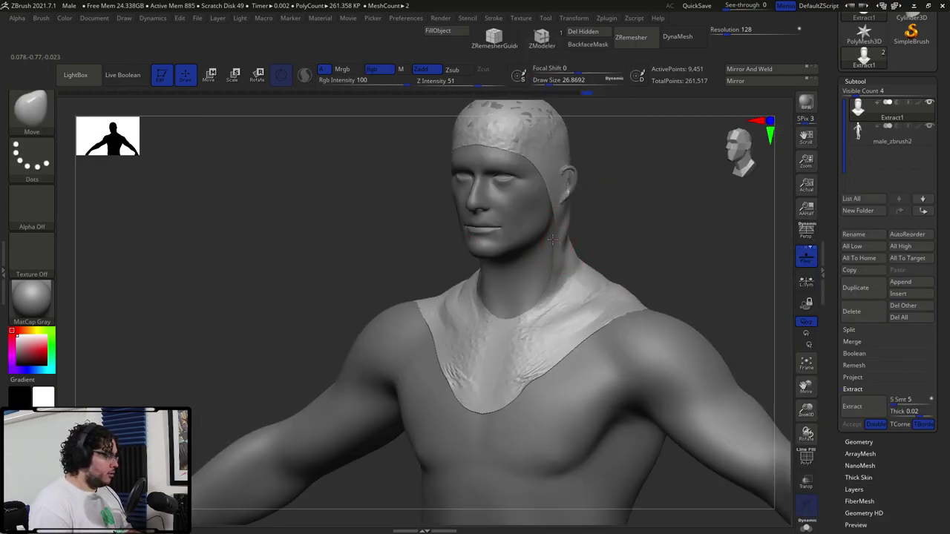
drag(639, 224, 611, 227)
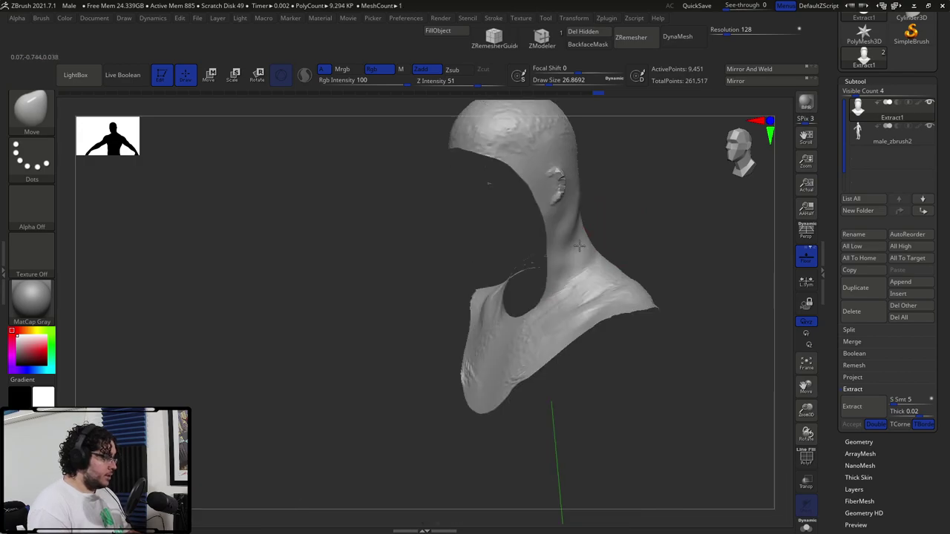
drag(560, 276, 564, 273)
mouse_move(616, 228)
mouse_down()
mouse_move(622, 222)
mouse_move(613, 240)
mouse_move(626, 225)
mouse_move(608, 216)
mouse_up()
Increase the Move brush's draw size to about 101 and reshape the hood's collar over the shoulder and chest
key(s)
drag(614, 249, 612, 242)
drag(564, 298, 569, 297)
drag(611, 264, 641, 266)
drag(524, 310, 528, 313)
mouse_move(618, 271)
mouse_down()
mouse_move(623, 280)
mouse_move(567, 269)
mouse_up()
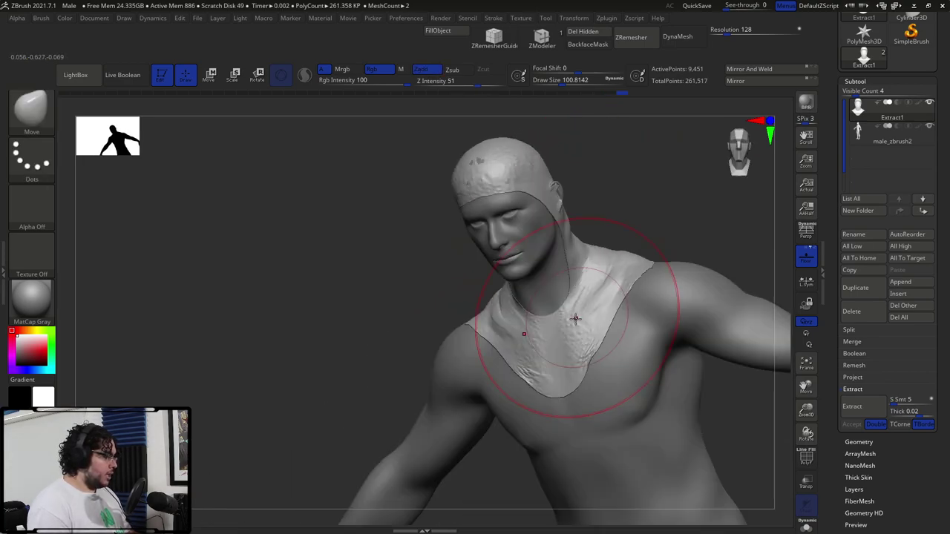
Hide the male body, set the draw size to about 23 and smooth the hood's ear area and crown
click(930, 126)
drag(714, 231, 677, 234)
key(space)
click(587, 228)
key(space)
mouse_move(544, 196)
shift+mouse_down()
mouse_move(552, 201)
mouse_move(481, 179)
shift+mouse_up()
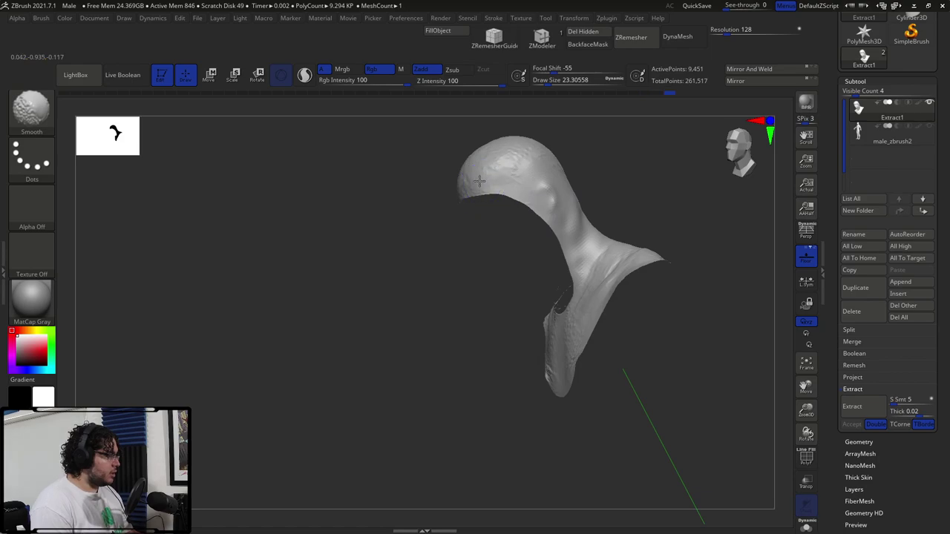
shift+drag(503, 148, 517, 163)
mouse_move(425, 168)
mouse_down()
mouse_move(475, 169)
mouse_move(458, 185)
mouse_move(443, 153)
mouse_move(401, 153)
mouse_move(423, 171)
mouse_move(389, 165)
mouse_move(369, 177)
mouse_up()
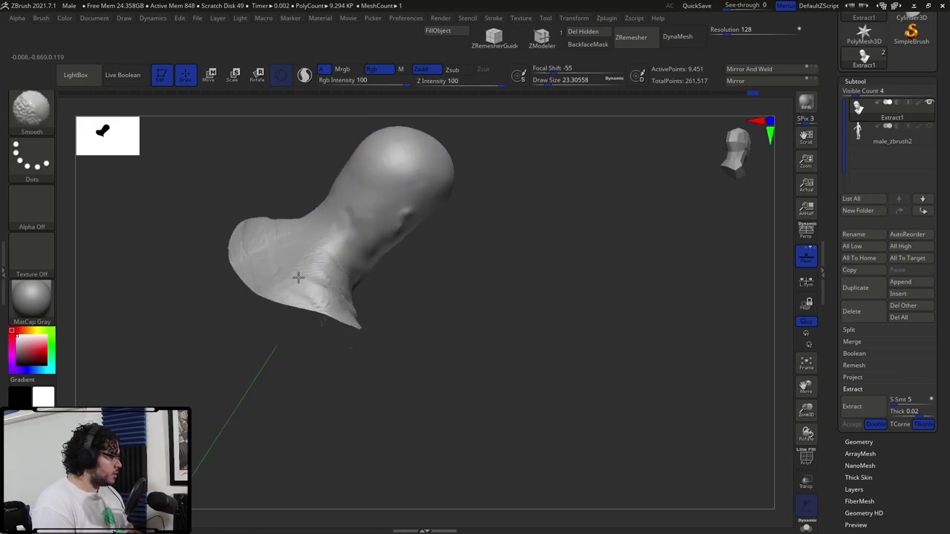
Smooth the hood's chest, back, neck and shoulder surfaces to soften the folds all around the collar
mouse_move(314, 272)
right_down()
mouse_move(334, 307)
mouse_move(427, 248)
right_up()
shift+drag(392, 336, 417, 340)
mouse_move(420, 340)
shift+mouse_down()
mouse_move(437, 324)
mouse_move(407, 347)
shift+mouse_up()
mouse_move(406, 347)
shift+mouse_down()
mouse_move(377, 314)
mouse_move(402, 348)
shift+mouse_up()
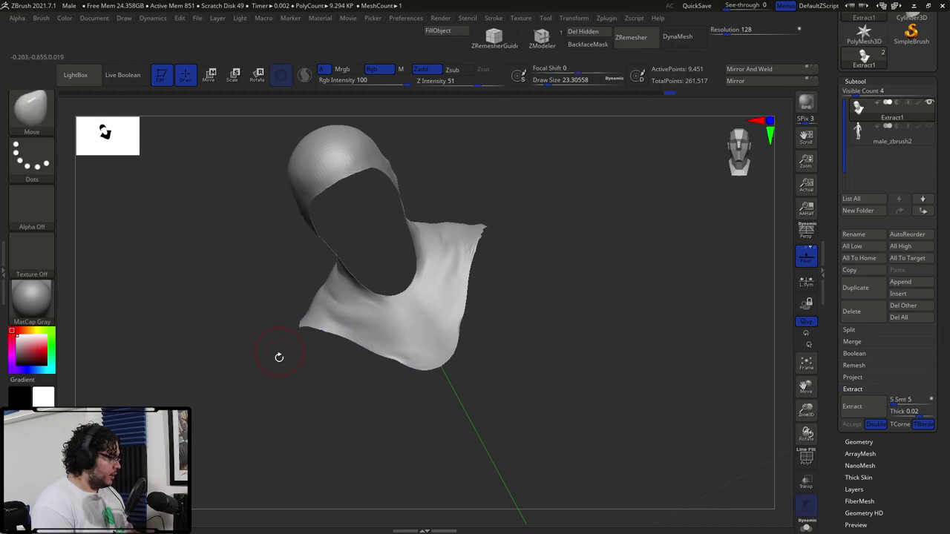
drag(279, 353, 307, 322)
mouse_move(246, 326)
mouse_down()
mouse_move(261, 282)
mouse_move(387, 405)
mouse_move(367, 312)
mouse_up()
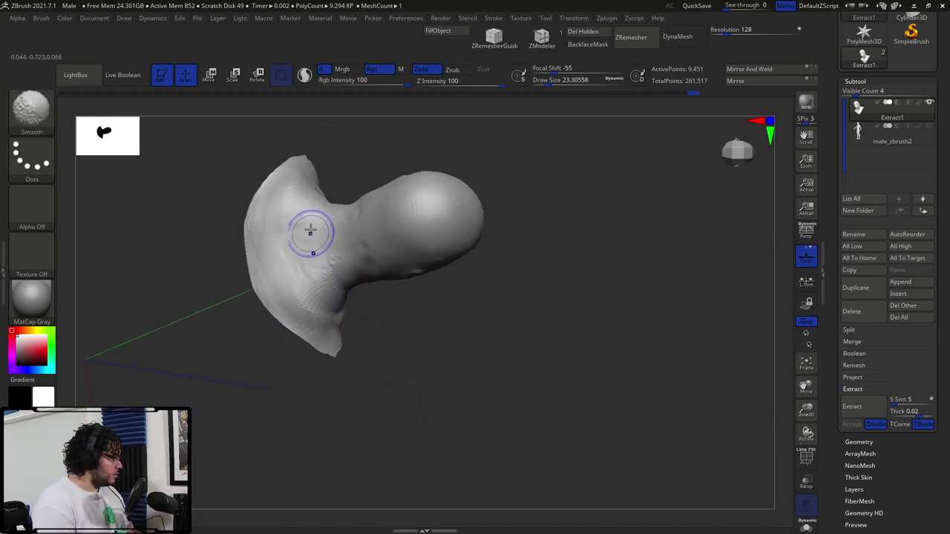
drag(351, 174, 361, 205)
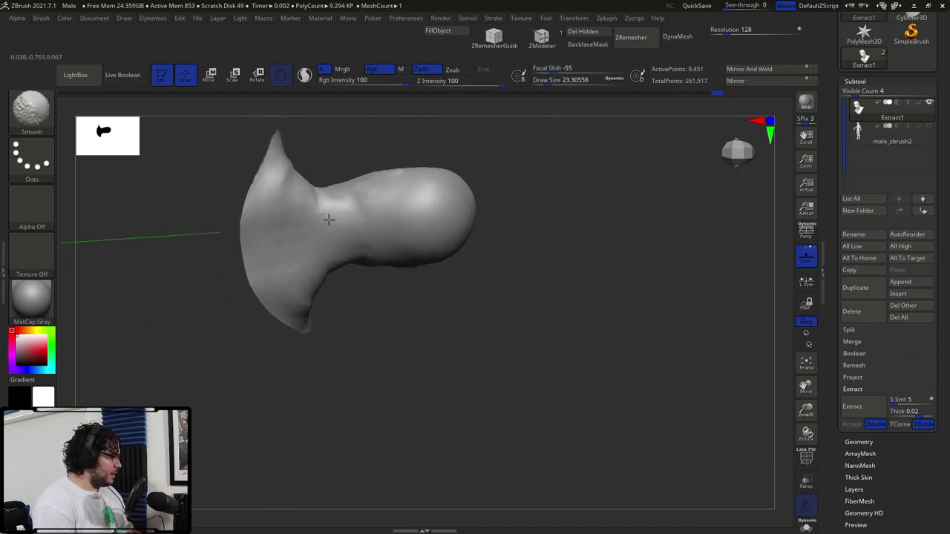
shift+drag(344, 303, 289, 213)
mouse_move(300, 248)
mouse_down()
mouse_move(403, 281)
mouse_move(424, 221)
mouse_move(282, 277)
mouse_up()
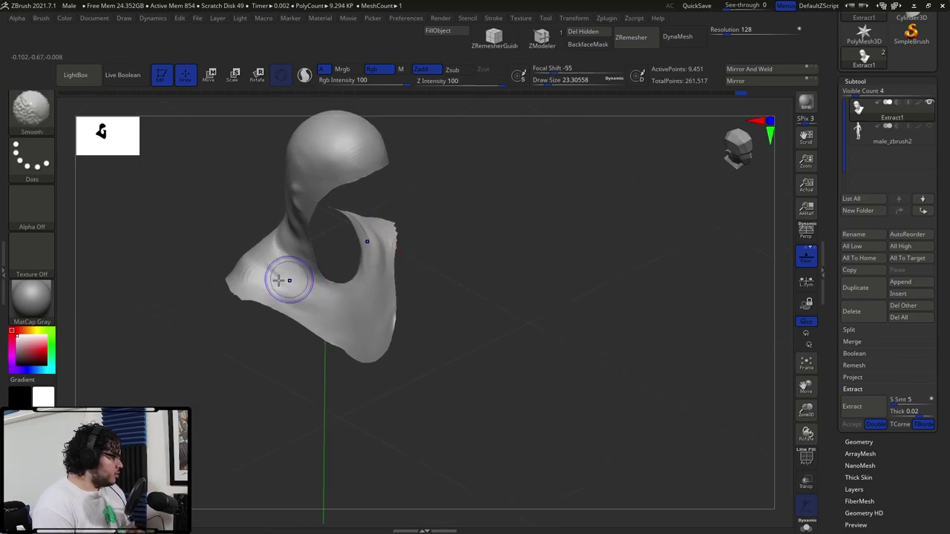
drag(302, 363, 612, 328)
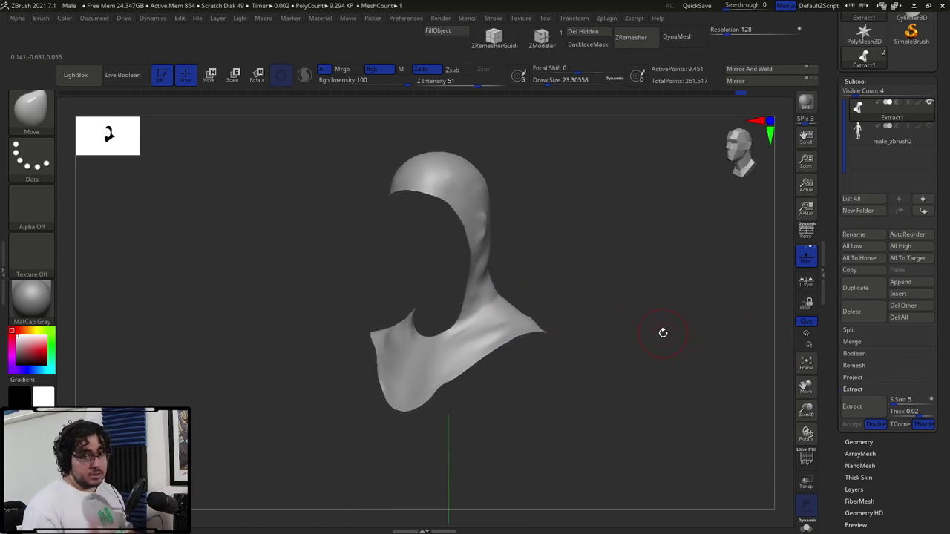
drag(636, 277, 585, 308)
Start exporting the hood mesh and browse to the assets folder inside 2021 > Nextut_Live
scroll(939, 171, up, 3)
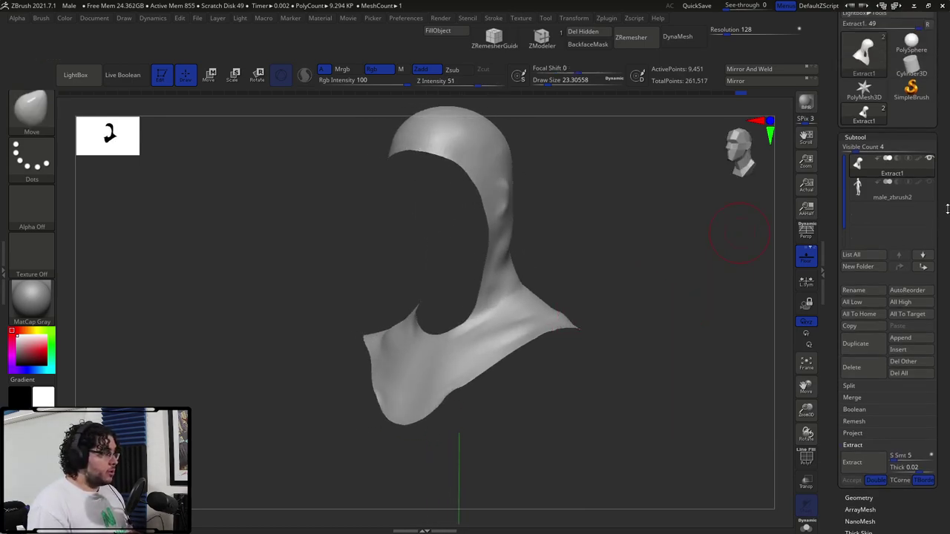
click(919, 33)
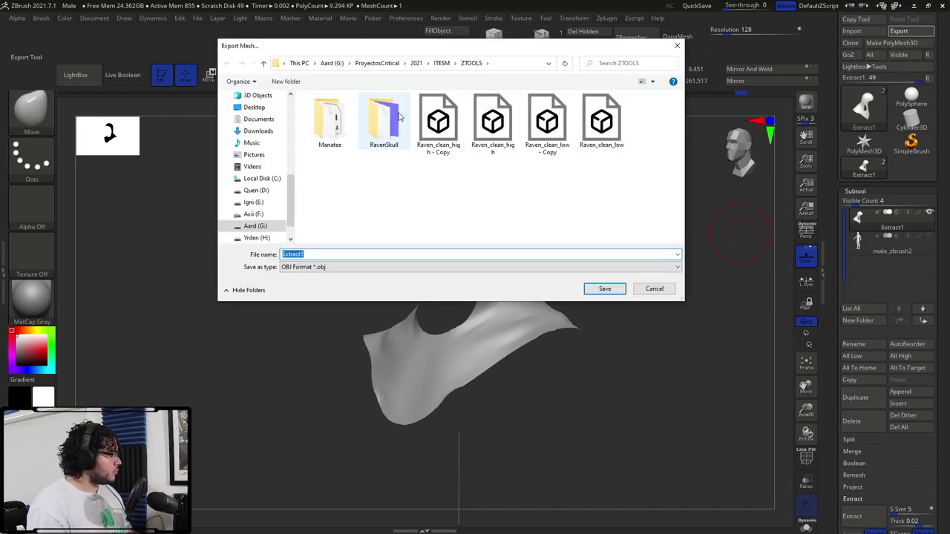
click(380, 64)
double_click(321, 121)
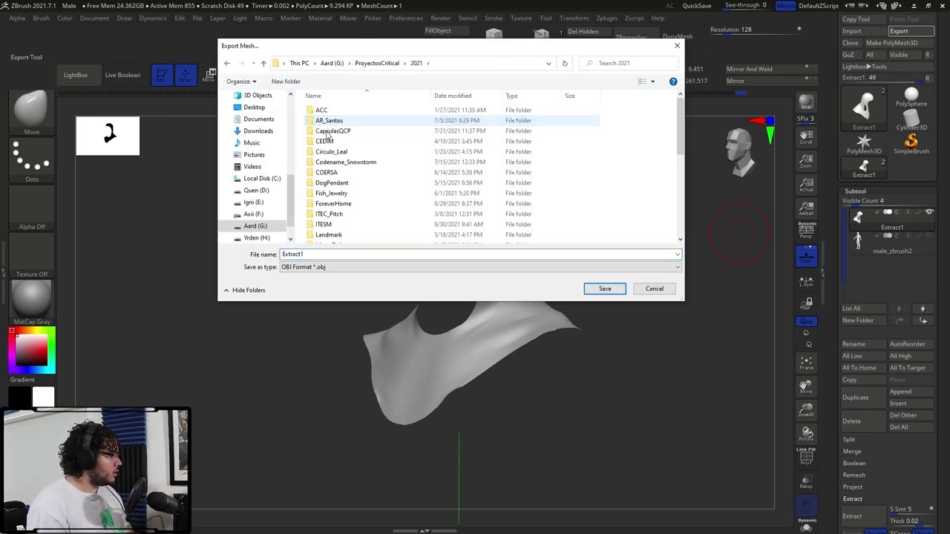
scroll(330, 186, down, 4)
double_click(340, 185)
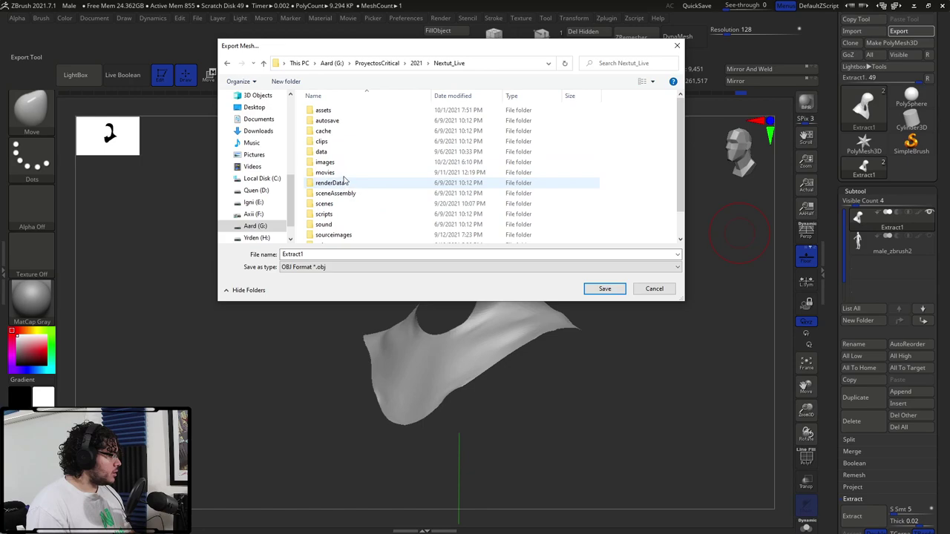
double_click(330, 110)
Create a folder named ChainmailCoif in assets and export the hood into it in OBJ format
right_click(408, 239)
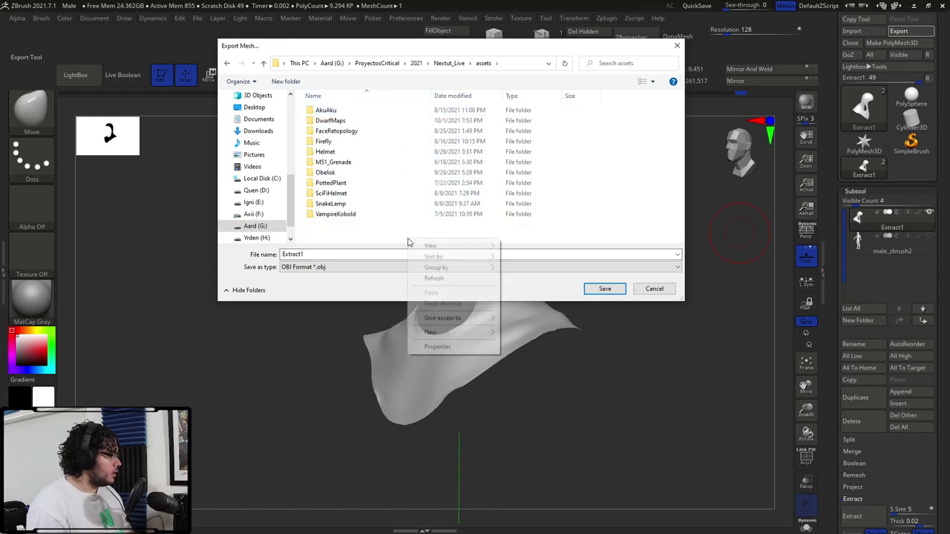
mouse_move(440, 333)
click(523, 331)
text(ChainmailCoif)
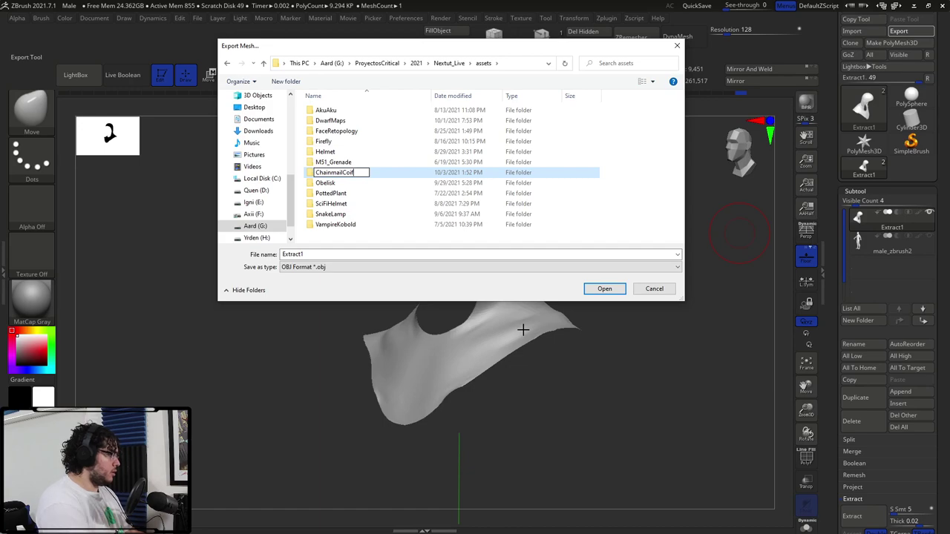
key(Return)
click(599, 291)
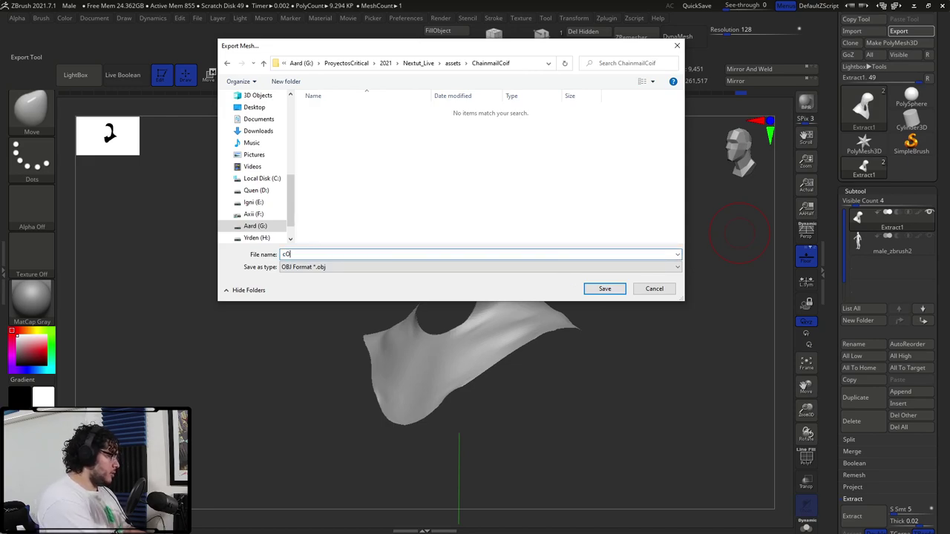
key(Return)
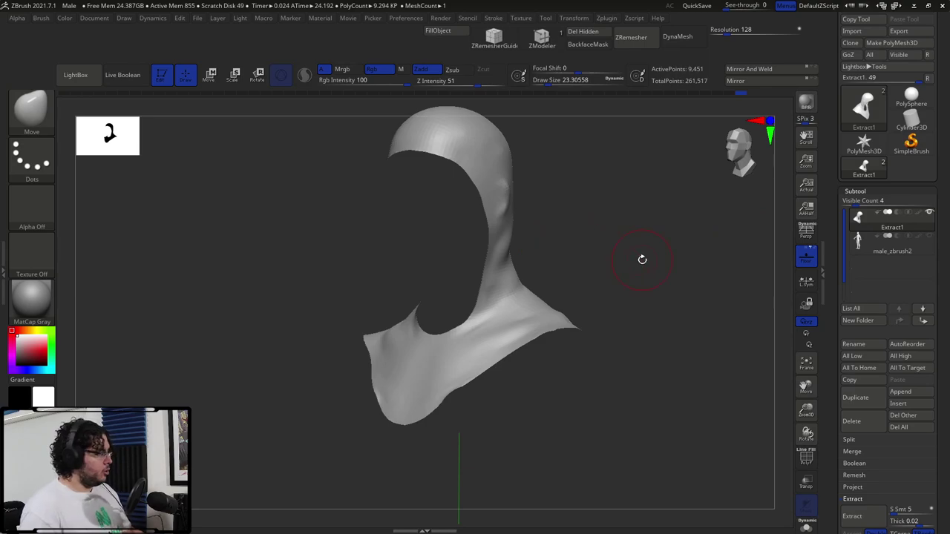
Search the installed programs for "ma" and launch the matching application
key(super)
text(ma)
key(Return)
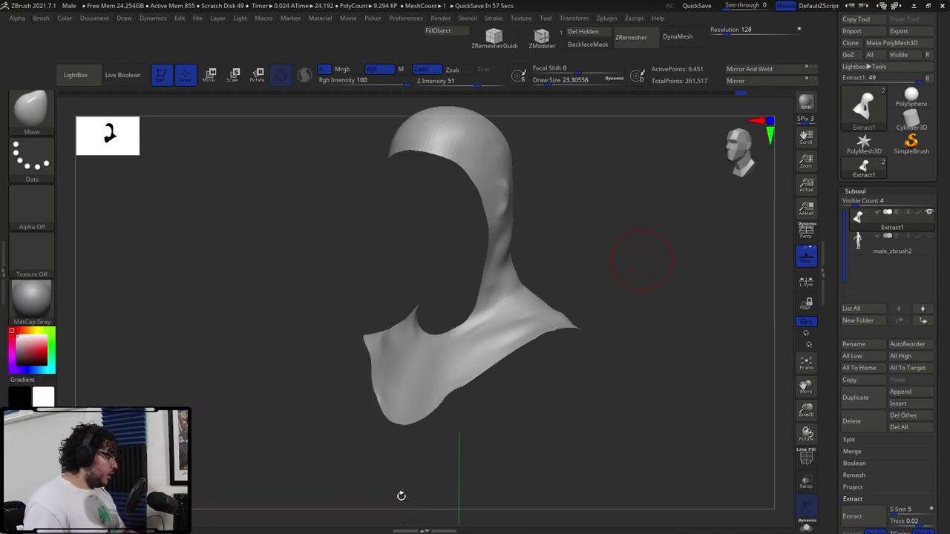
Switch to the web browser and search Google Images for "witcher 3 chainmail"
key(super)
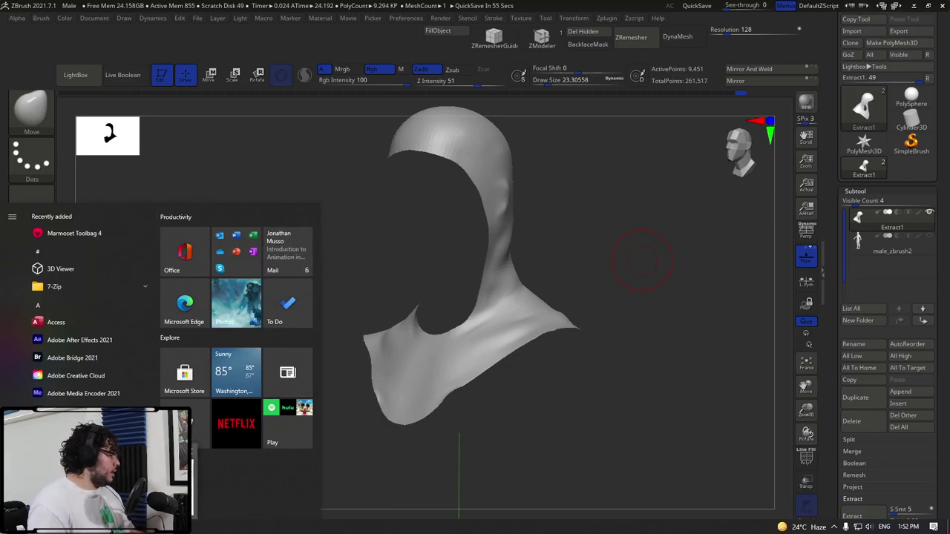
click(149, 526)
drag(203, 59, 30, 67)
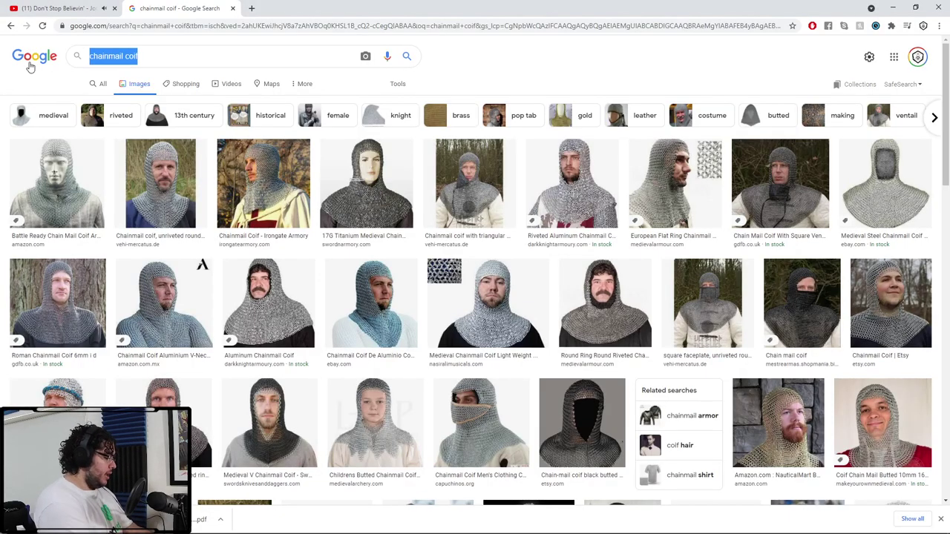
text(witcher 3)
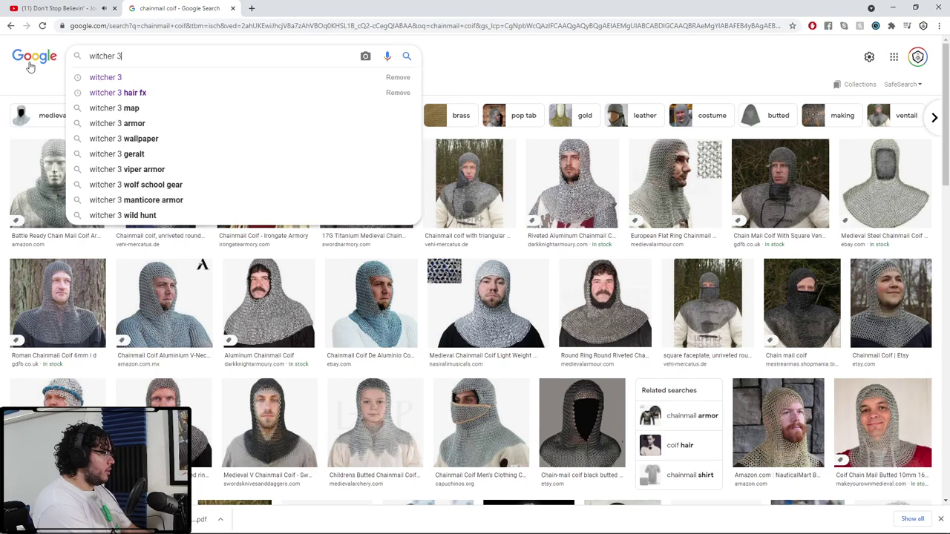
text( chainmail)
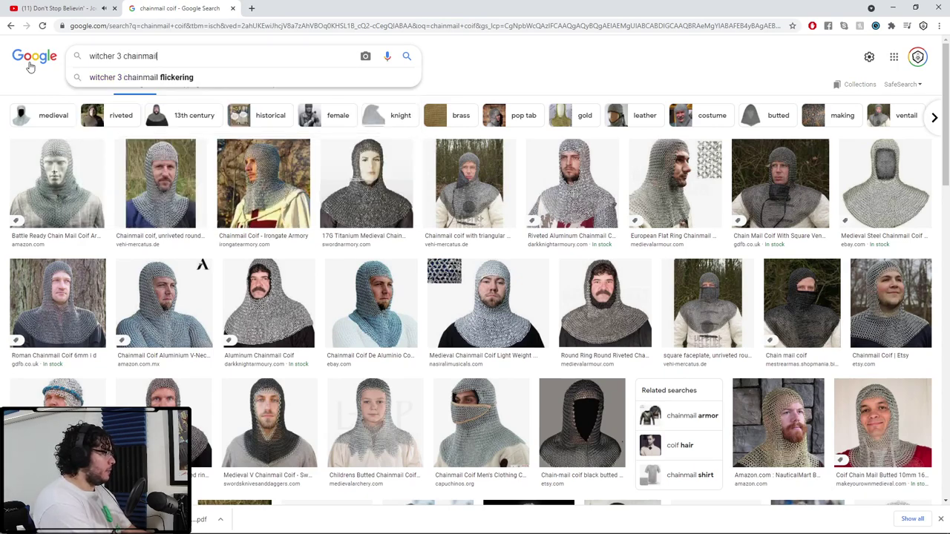
key(Return)
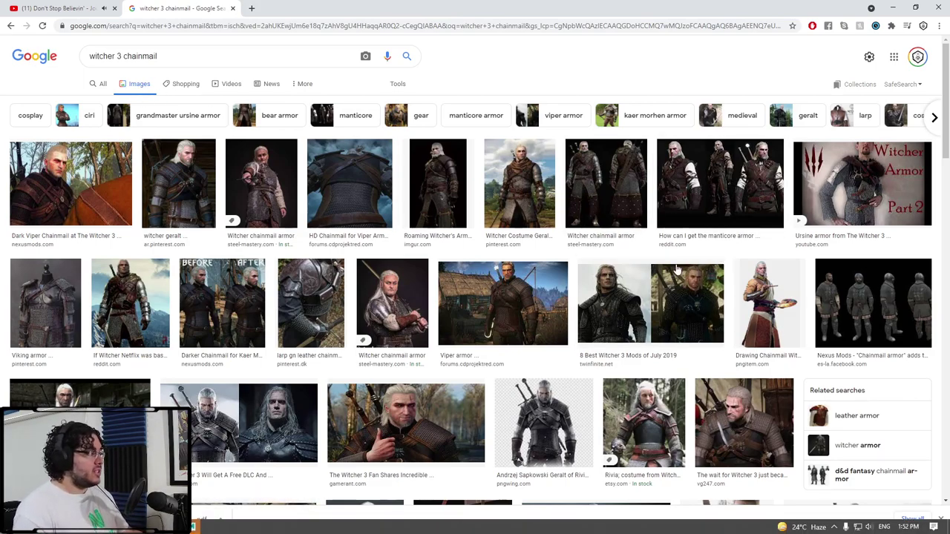
Enlarge the Ursine armor, the leather-and-chainmail armor and the Viper armor images to examine how their chainmail is represented
click(861, 184)
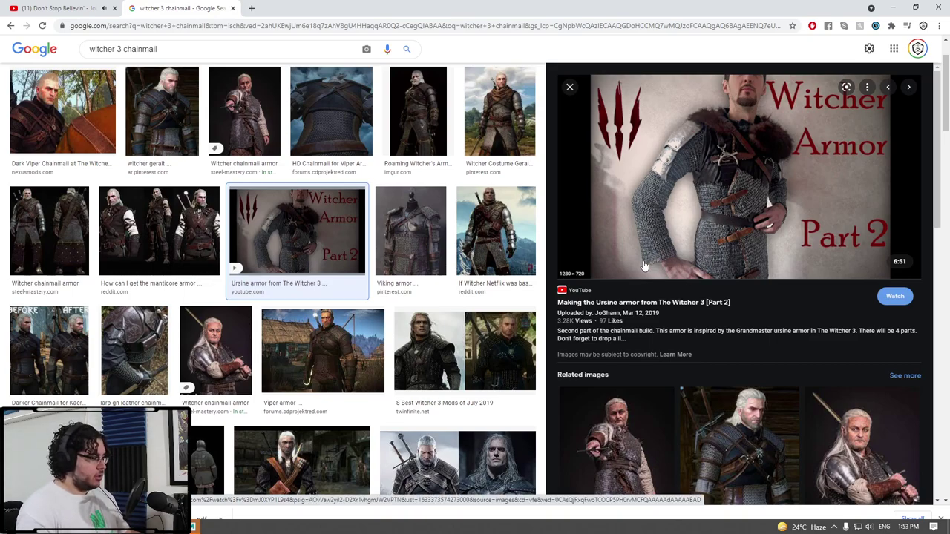
click(727, 441)
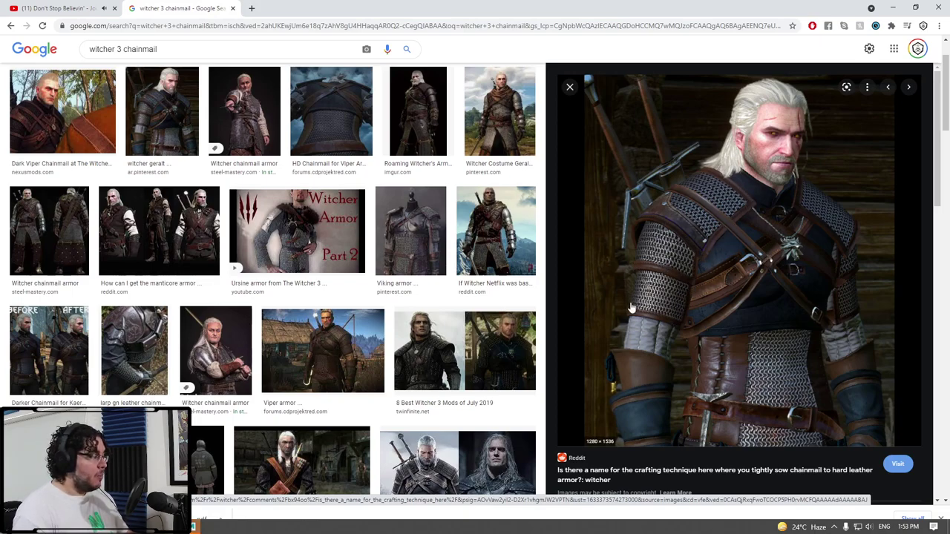
click(351, 373)
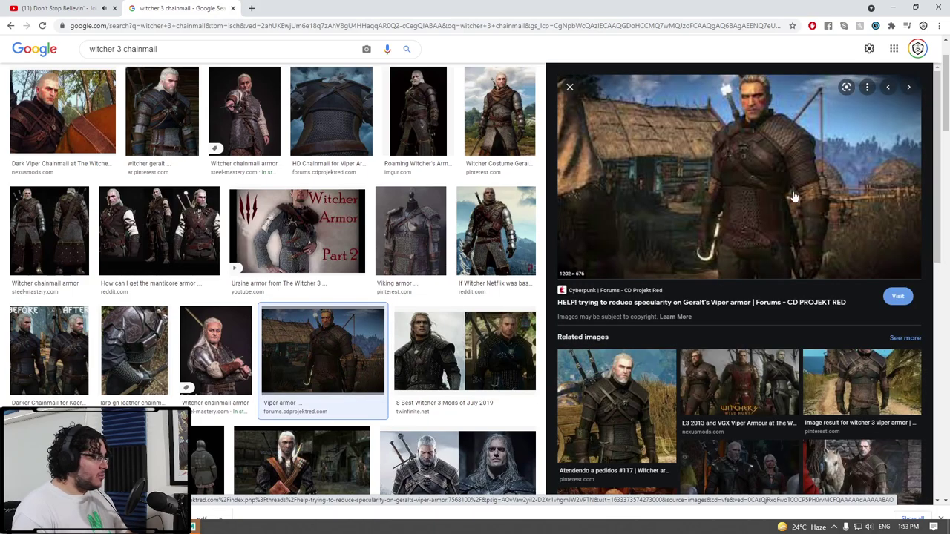
click(628, 407)
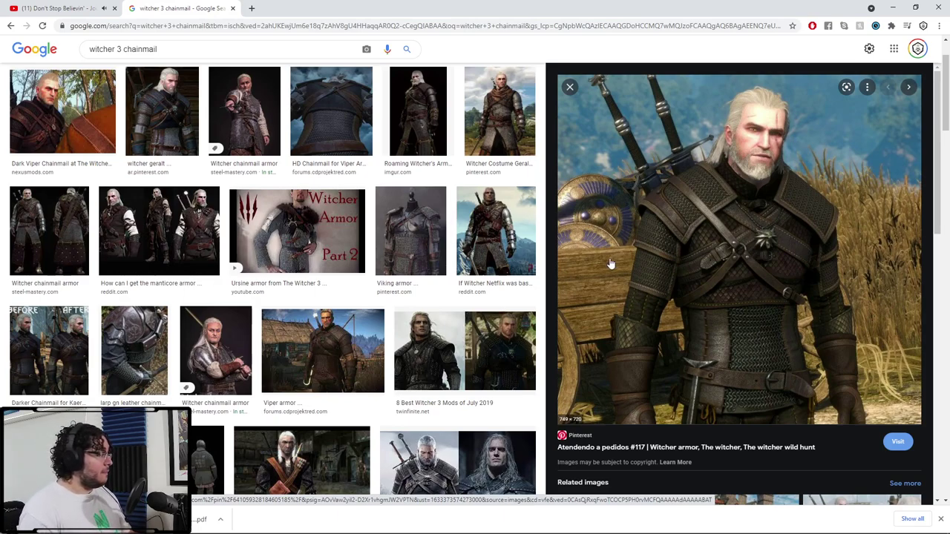
scroll(455, 296, down, 2)
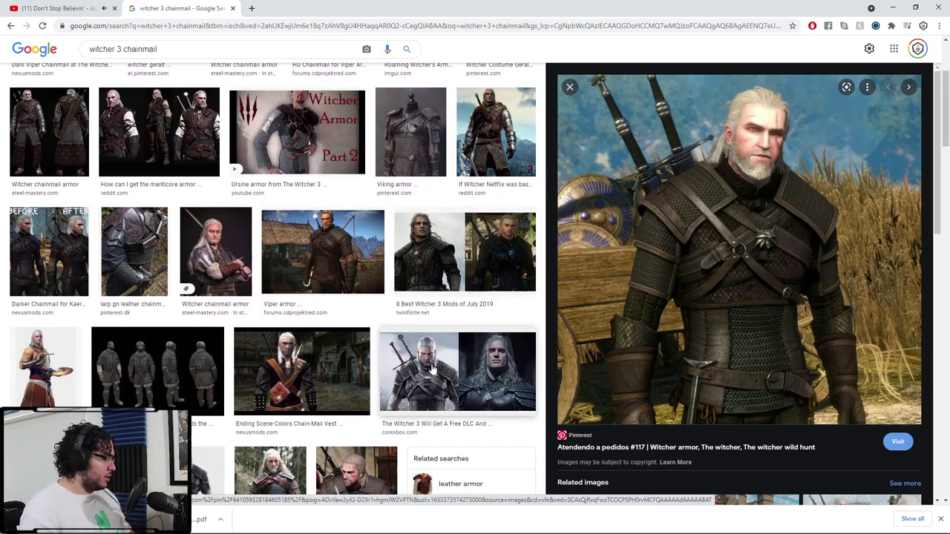
scroll(251, 369, up, 4)
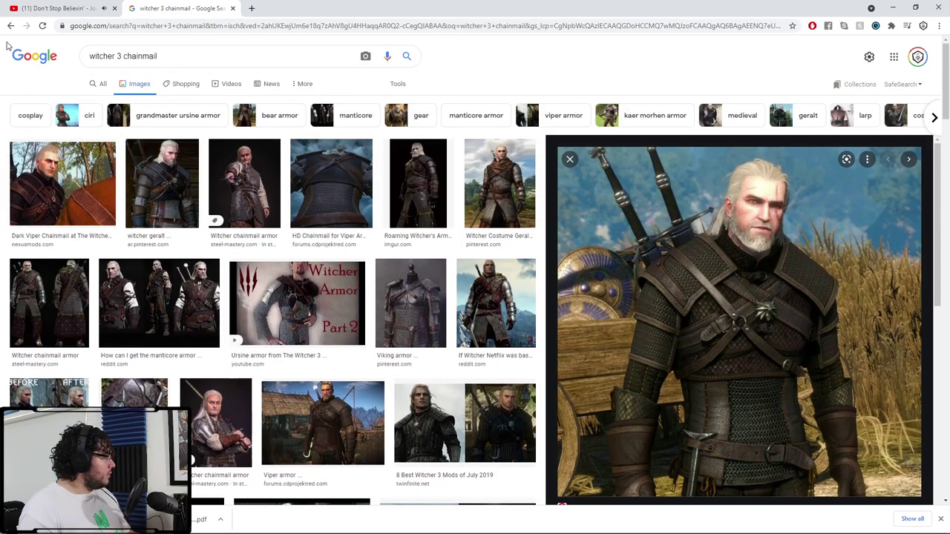
Return to the earlier chainmail coif image results and enlarge the coif with the face covering and tan trim
click(10, 27)
click(10, 27)
click(11, 26)
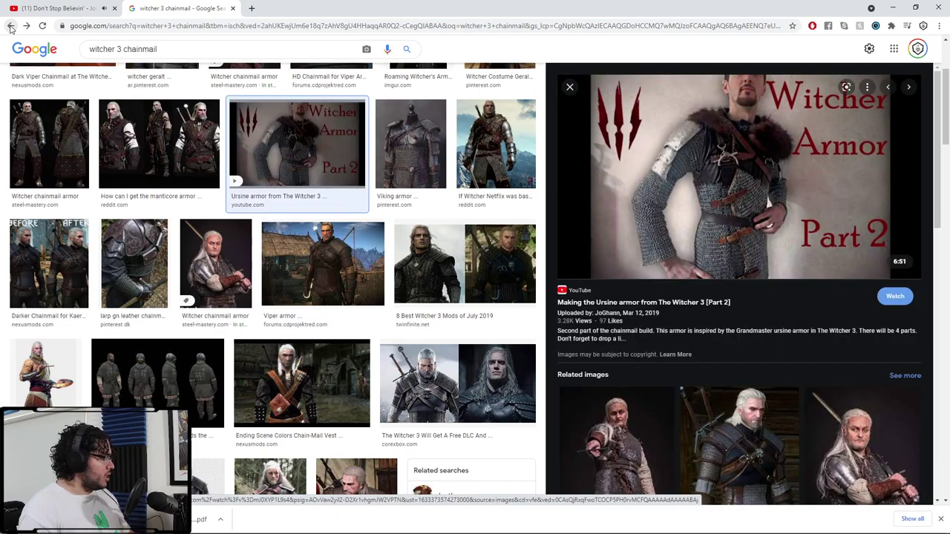
click(11, 26)
click(11, 27)
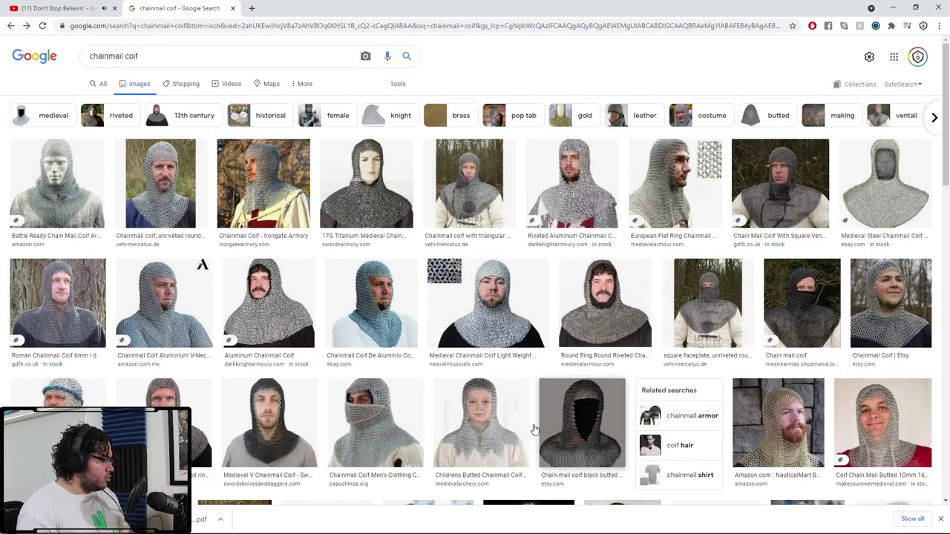
click(369, 450)
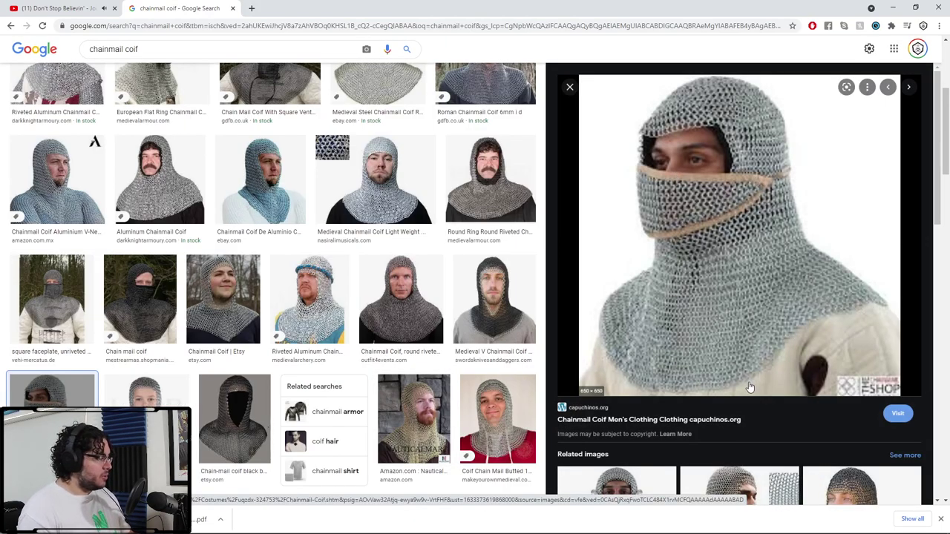
Enlarge the related brass-face V-shaped coif image and browse further related coifs to study their shapes and ring patterns
scroll(759, 378, down, 5)
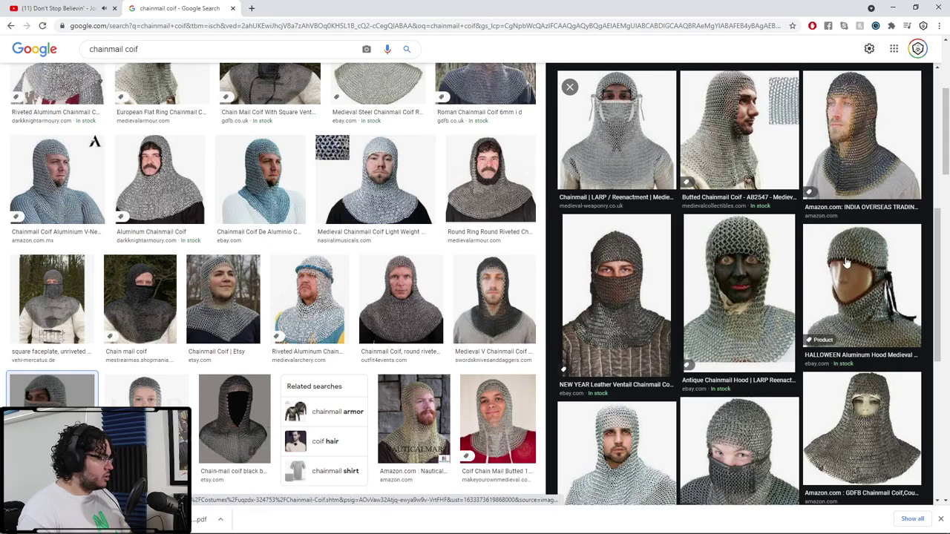
click(857, 141)
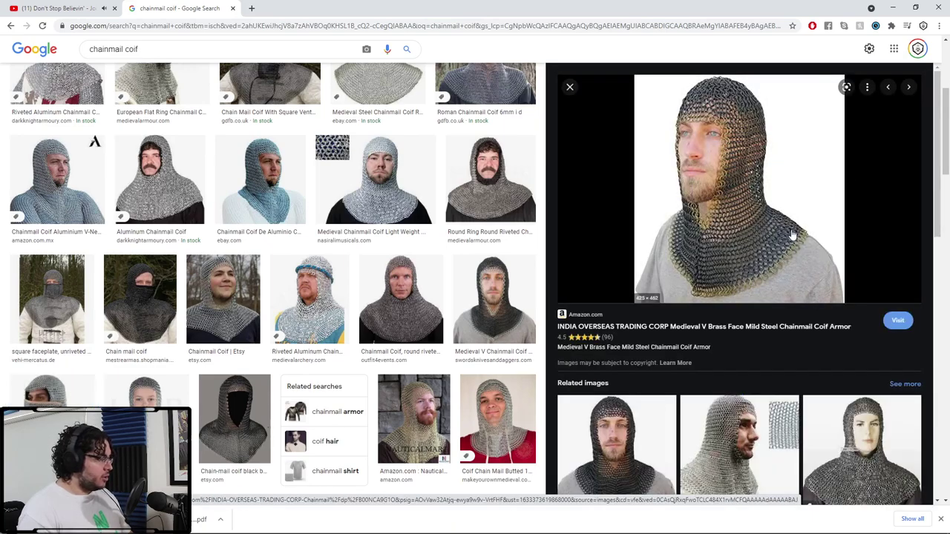
scroll(772, 260, down, 10)
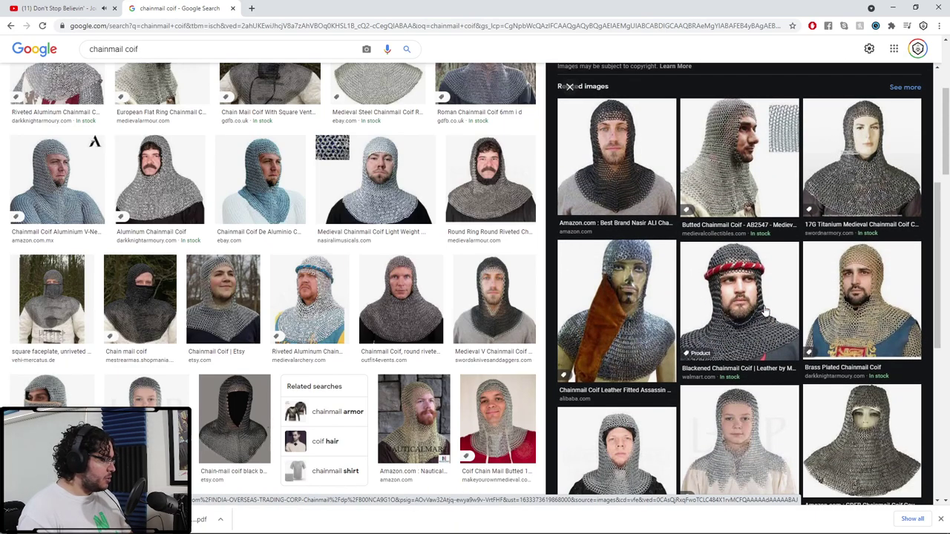
scroll(570, 375, down, 1)
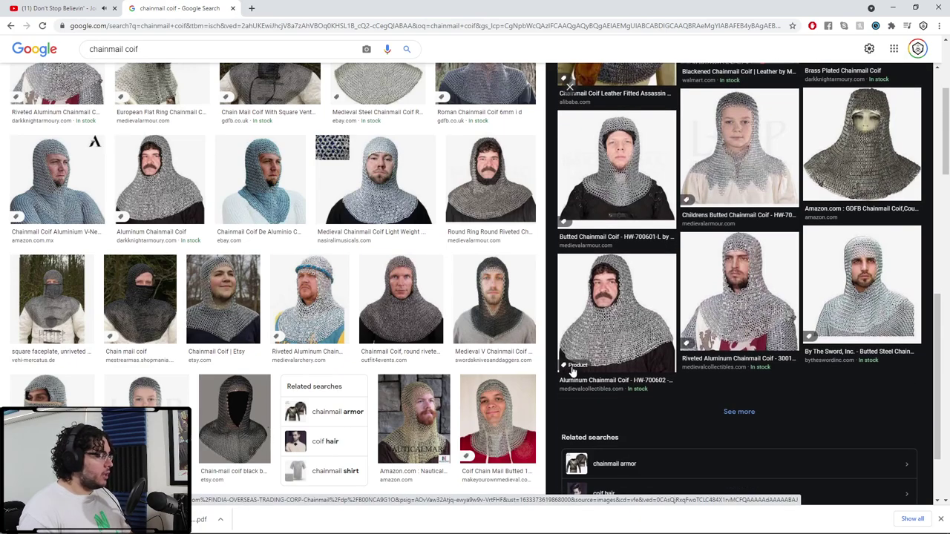
scroll(566, 365, down, 2)
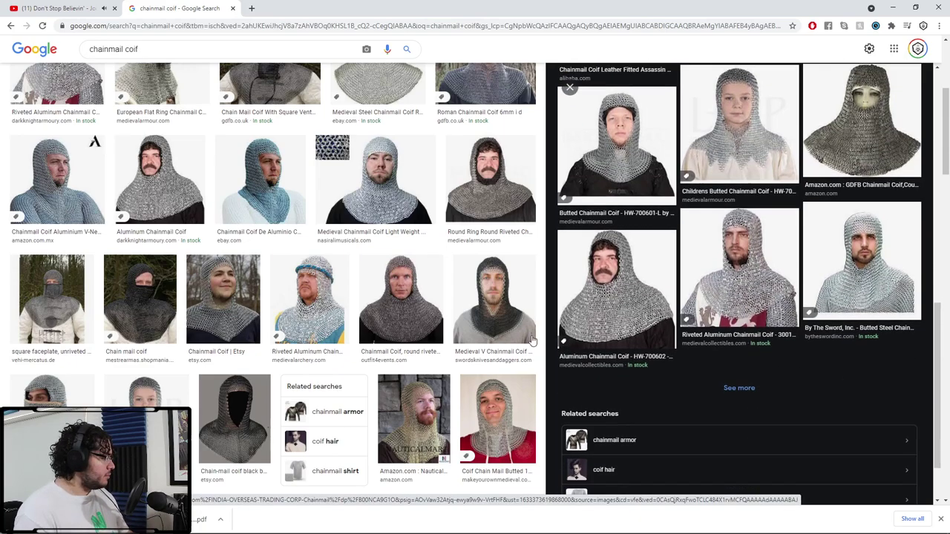
Check the hood's side profile in ZBrush, switch to Maya and close the Graph Editor window
key(alt+Tab)
drag(558, 271, 598, 290)
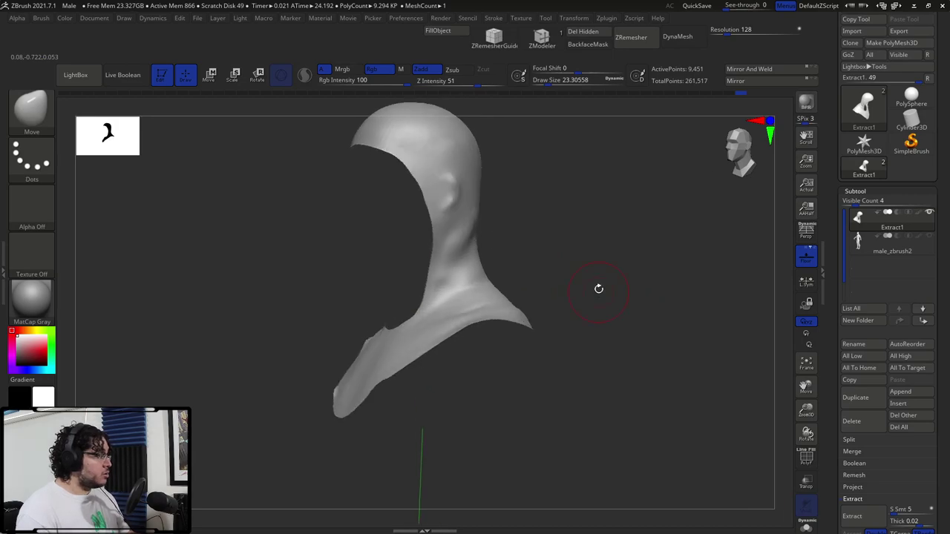
key(alt+Tab)
click(662, 308)
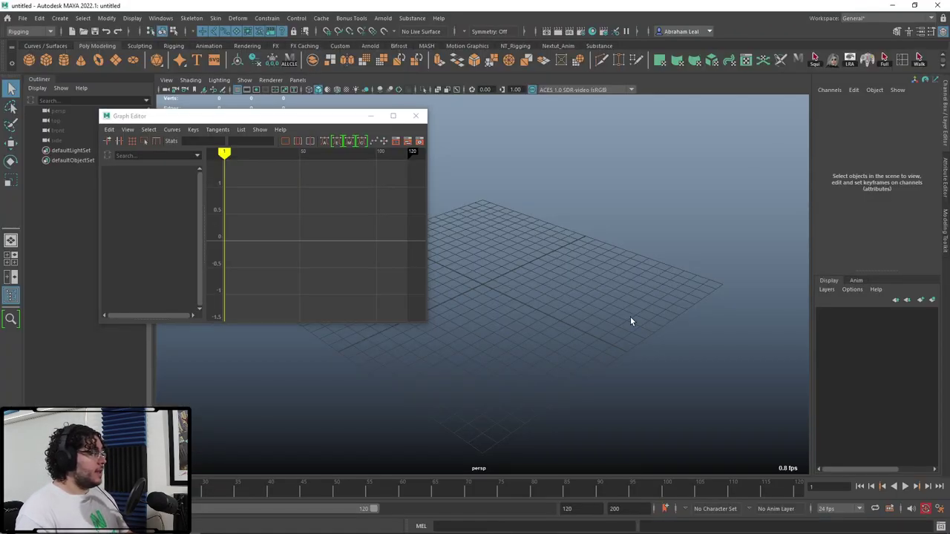
click(415, 113)
Set the project to the Nextut_Live folder inside 2021
click(22, 17)
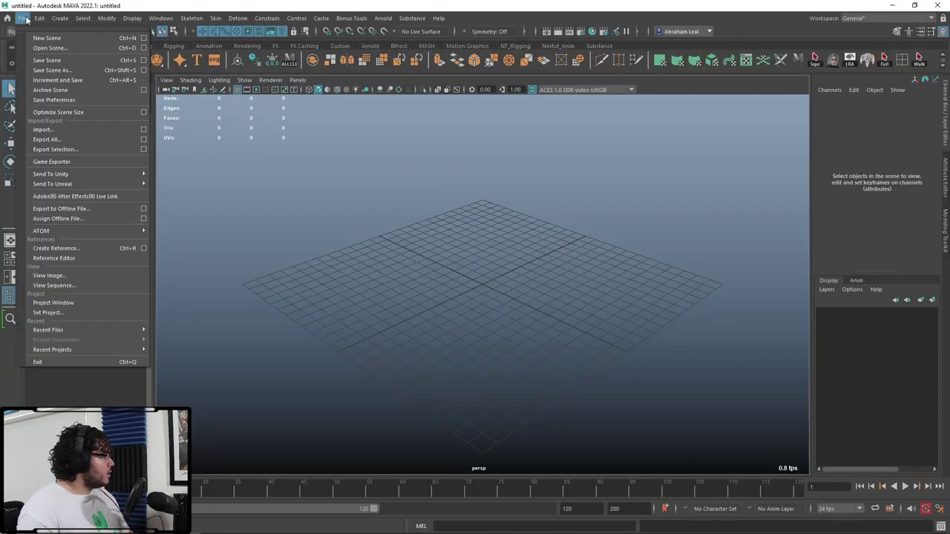
click(70, 308)
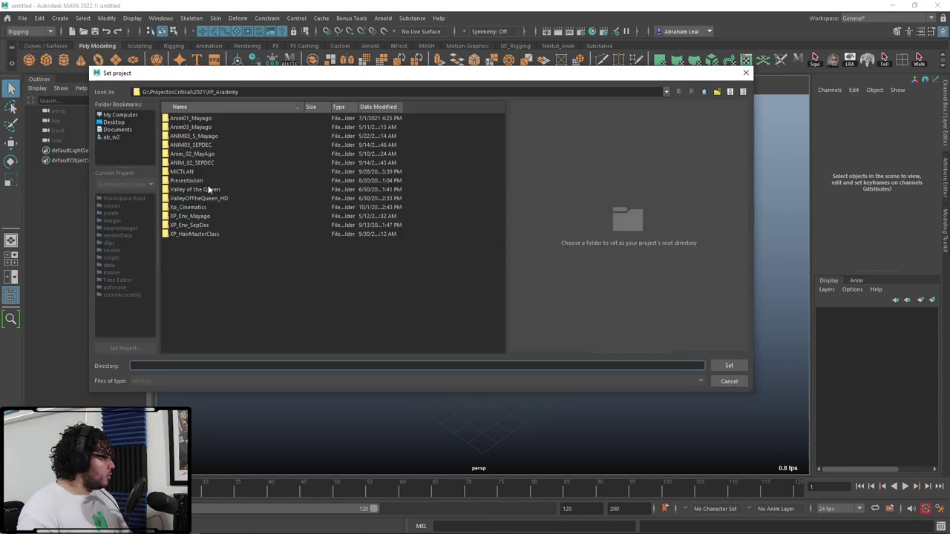
click(705, 92)
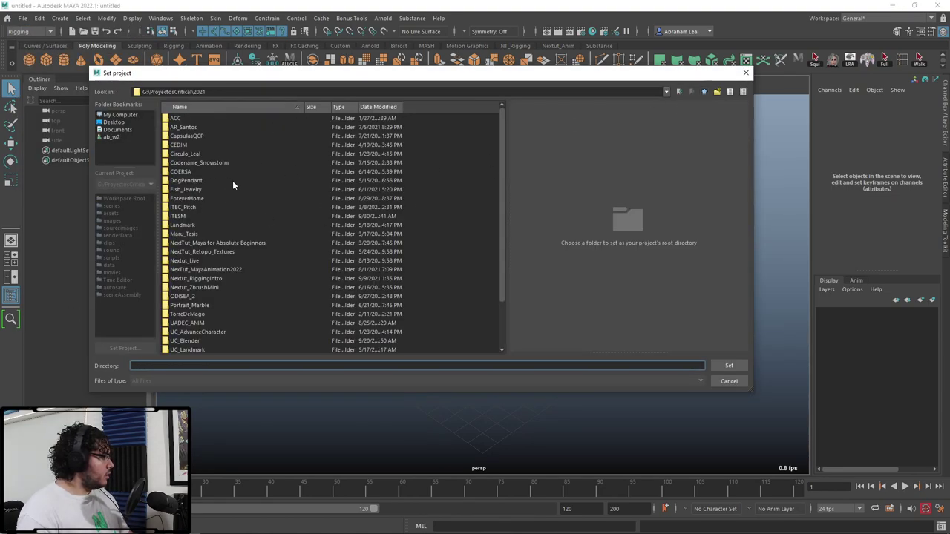
double_click(184, 261)
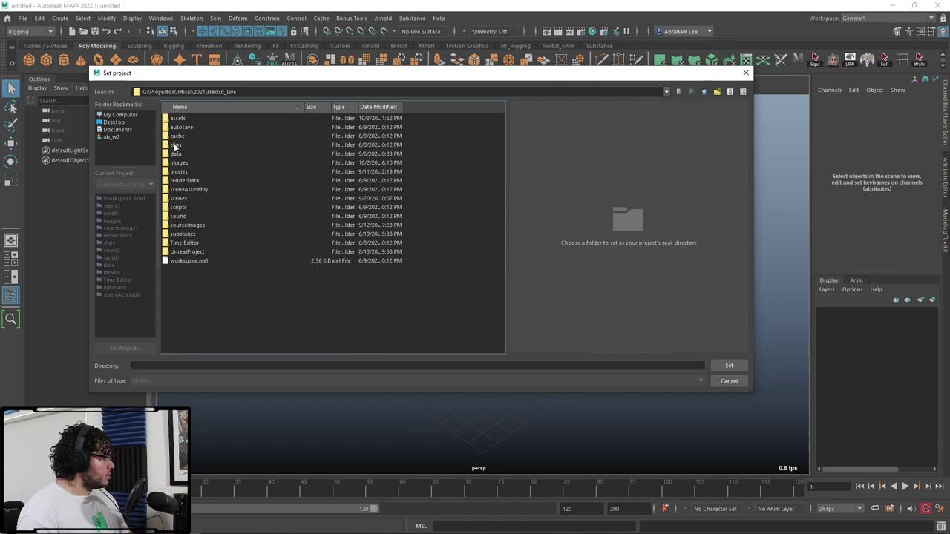
click(728, 366)
Import Coif.obj from the ChainmailCoif folder in the project's assets
click(22, 18)
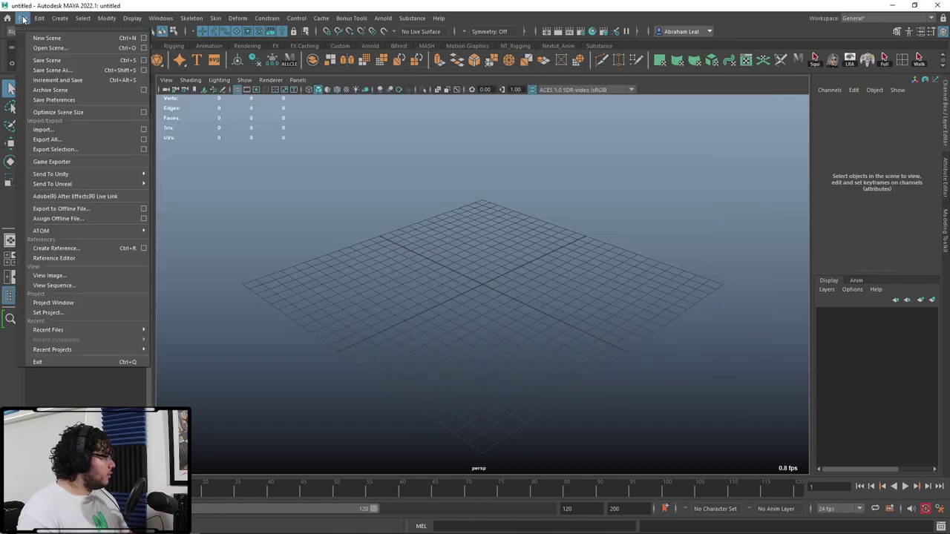
click(60, 128)
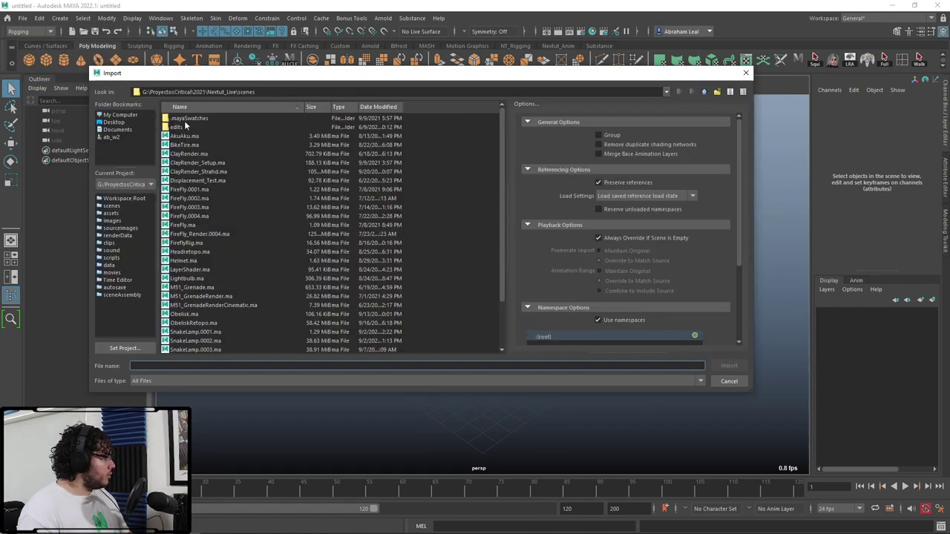
click(716, 92)
double_click(178, 119)
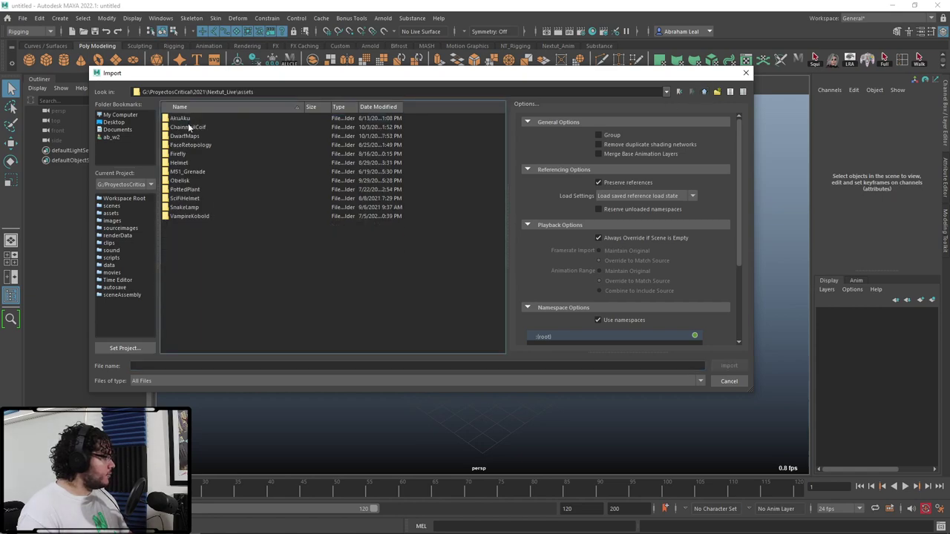
double_click(188, 127)
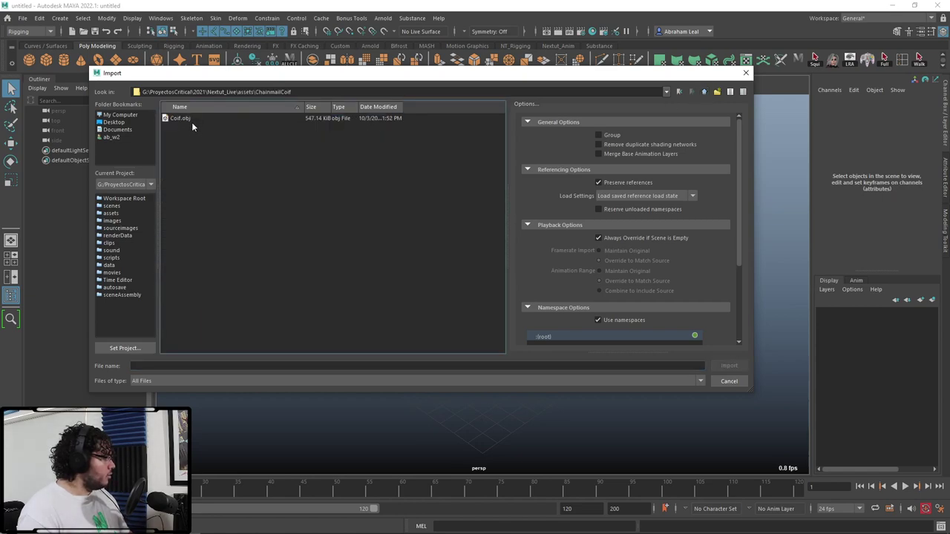
double_click(178, 121)
Examine the imported hood's shape and wireframe around the face opening, neck and collar
scroll(519, 289, down, 5)
alt+drag(482, 285, 598, 199)
click(501, 208)
alt+middle_drag(532, 208, 542, 248)
alt+right_drag(543, 248, 618, 314)
alt+drag(618, 314, 522, 254)
alt+right_drag(522, 255, 566, 265)
alt+drag(565, 264, 524, 325)
alt+right_drag(524, 326, 583, 335)
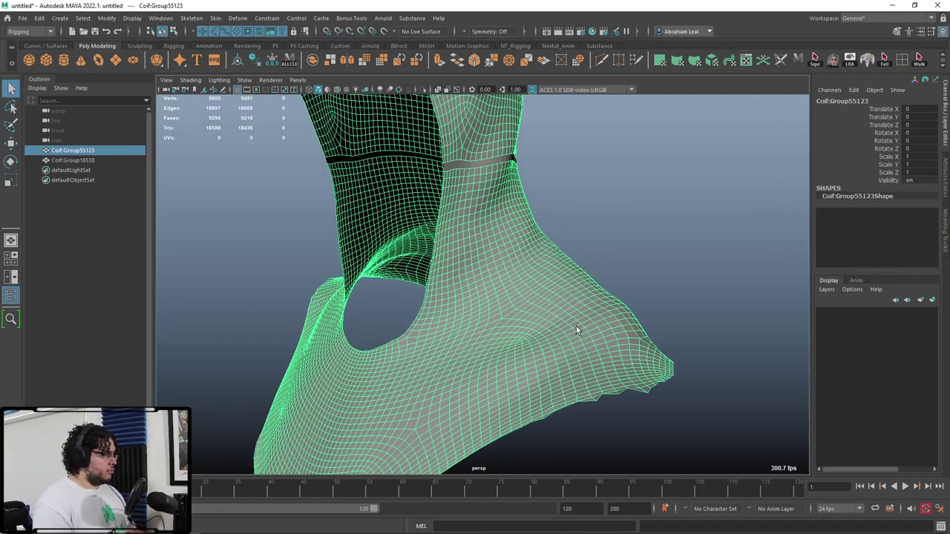
alt+drag(583, 335, 630, 320)
Select the separate narrow strip at the neck and the main hood mesh in turn to examine the gap between them
click(617, 194)
click(571, 148)
click(574, 155)
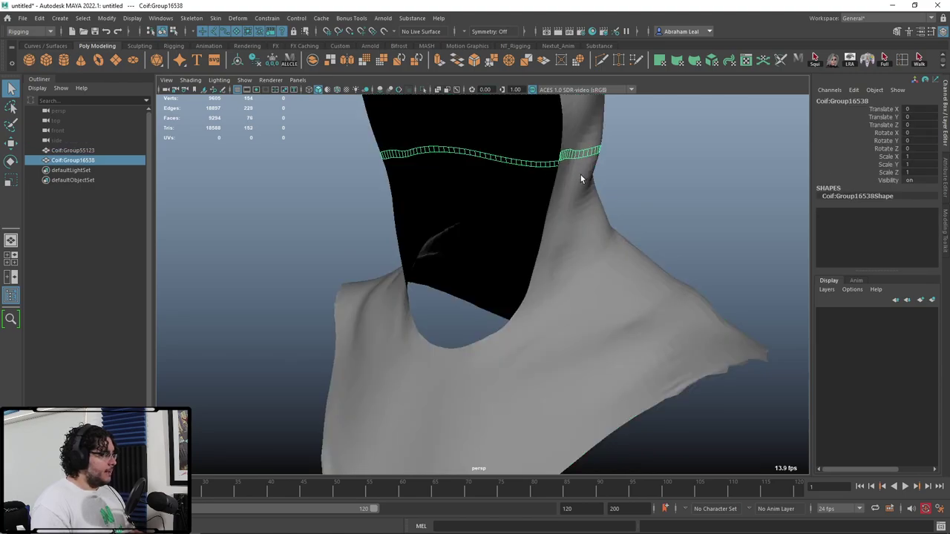
click(581, 179)
alt+drag(581, 179, 530, 205)
alt+middle_drag(530, 205, 637, 280)
alt+drag(637, 279, 475, 237)
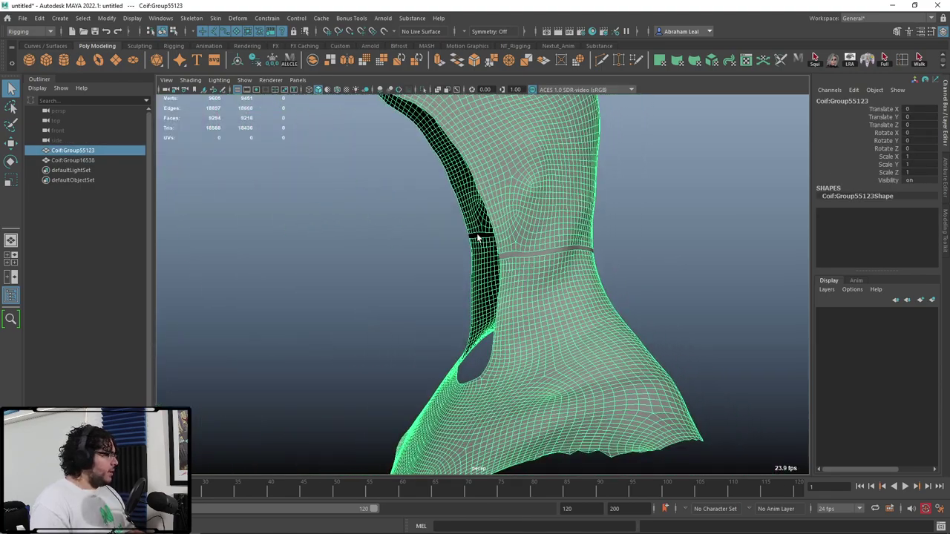
scroll(475, 243, up, 4)
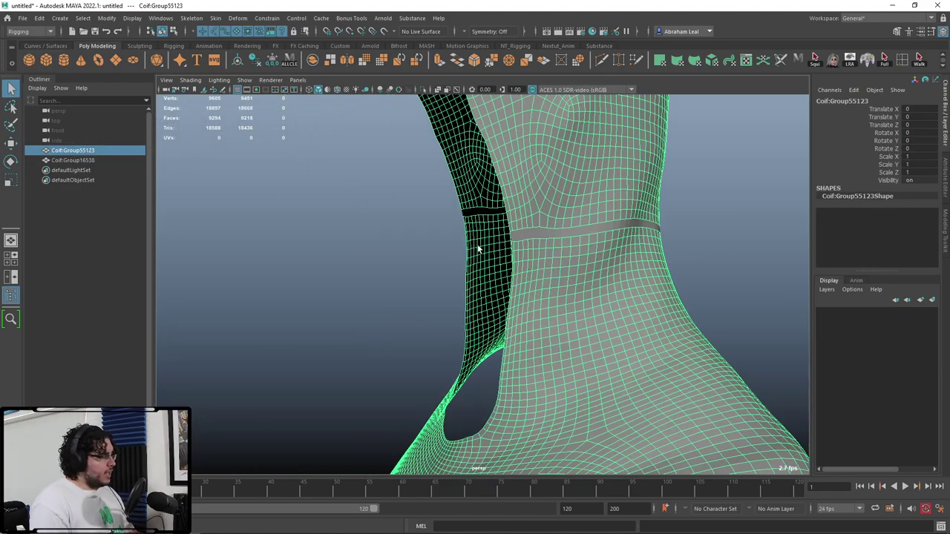
alt+drag(585, 275, 623, 276)
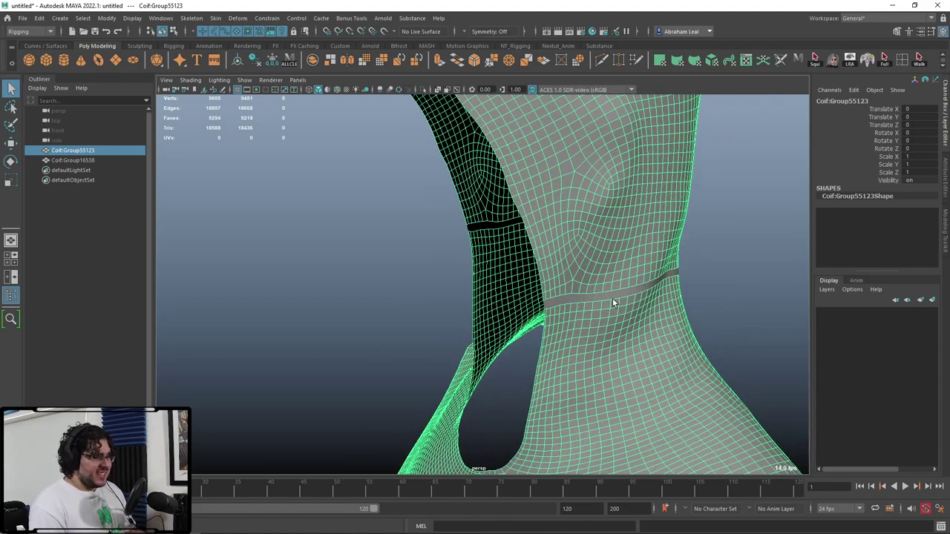
Delete the ragged row of faces running all the way around the hood's lower collar edge
alt+middle_drag(621, 308, 613, 283)
alt+drag(635, 285, 529, 282)
alt+middle_drag(528, 282, 503, 289)
alt+right_drag(504, 288, 418, 286)
alt+drag(418, 287, 515, 260)
alt+right_drag(515, 259, 553, 334)
alt+middle_drag(552, 334, 518, 273)
alt+drag(515, 316, 603, 363)
alt+right_drag(602, 363, 648, 381)
alt+drag(648, 381, 536, 319)
alt+right_drag(537, 319, 617, 294)
click(625, 343)
double_click(638, 338)
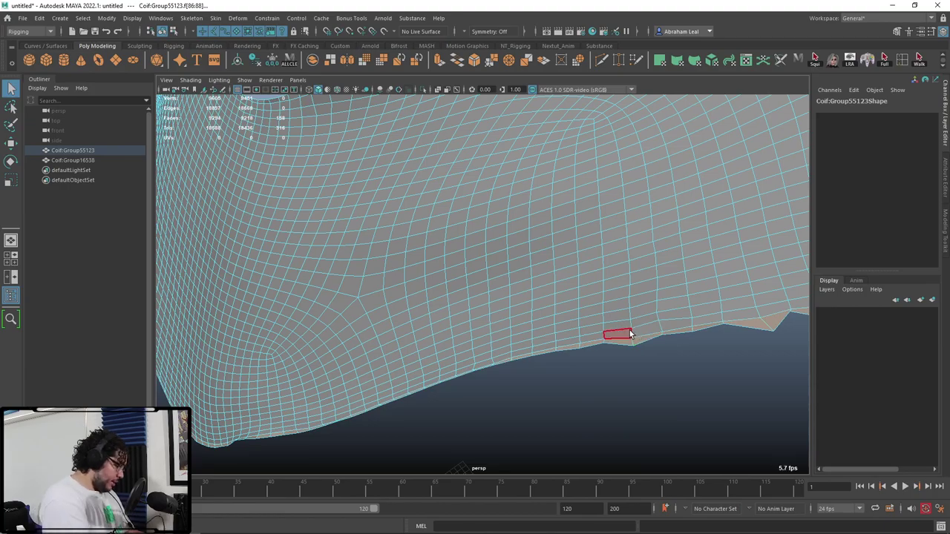
key(Delete)
alt+right_drag(628, 331, 604, 327)
alt+drag(604, 327, 579, 330)
alt+right_drag(578, 330, 582, 342)
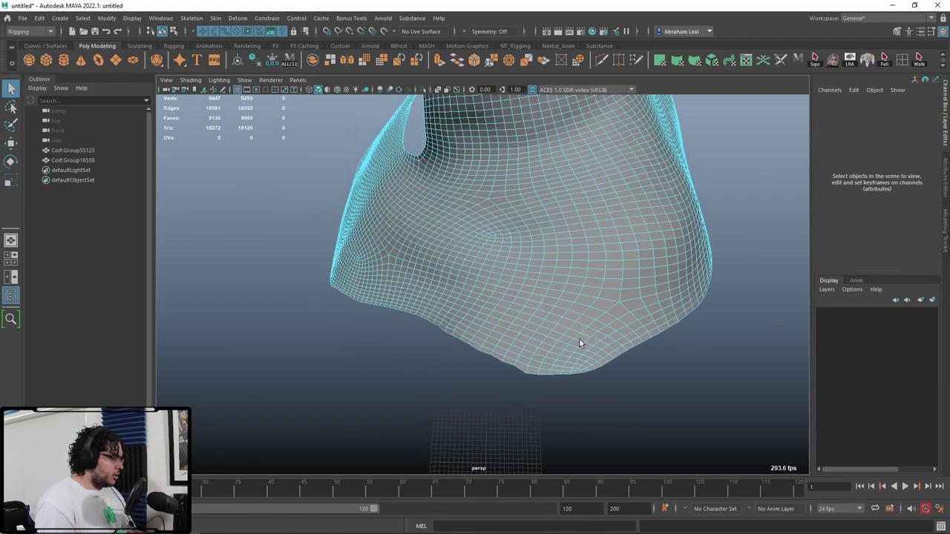
alt+drag(582, 342, 430, 317)
alt+drag(560, 378, 446, 356)
alt+drag(532, 357, 475, 415)
Combine the main hood mesh and the separate narrow neck strip into a single mesh
right_drag(479, 250, 487, 289)
click(559, 300)
alt+middle_drag(573, 178, 592, 331)
alt+drag(591, 331, 370, 250)
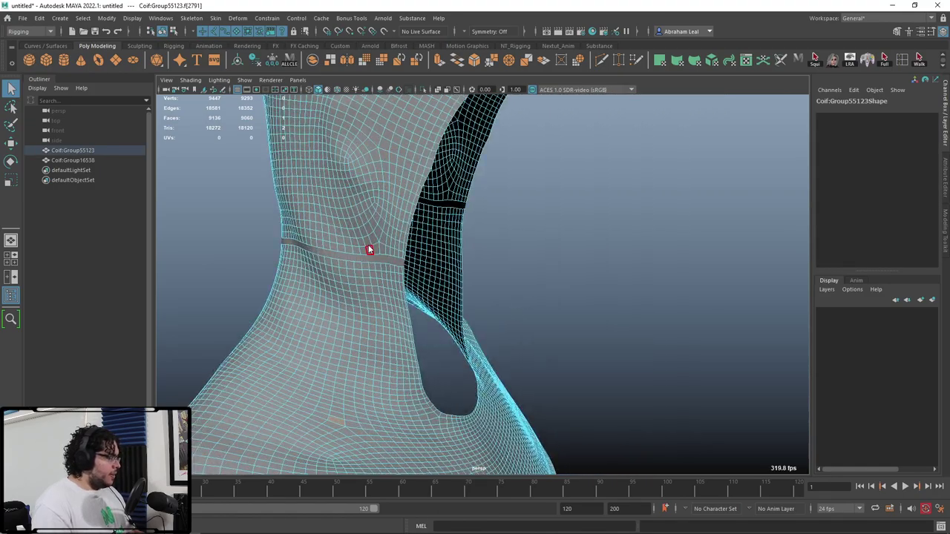
key(F8)
shift+click(390, 257)
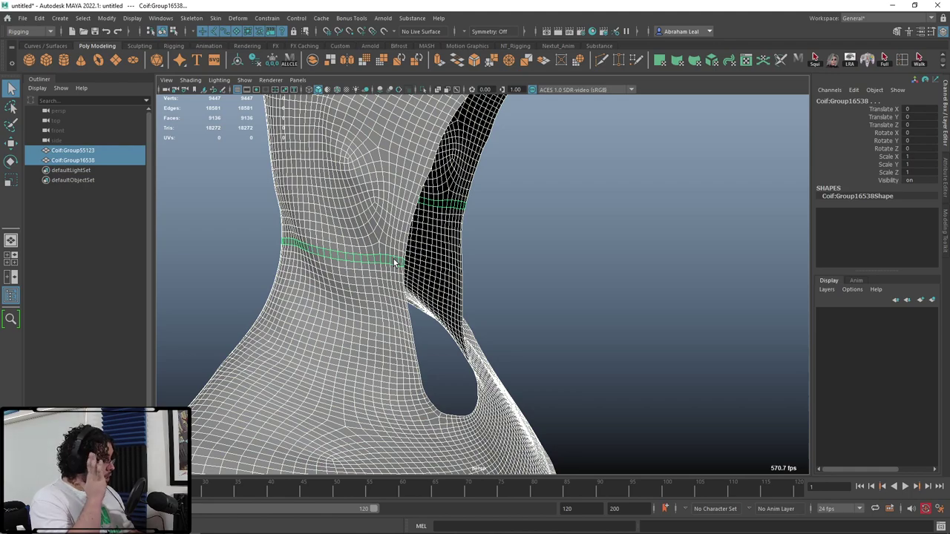
click(316, 60)
Merge the combined hood's vertices with a distance threshold of 0.001 to weld the neck strip's seams
click(45, 33)
click(38, 42)
click(223, 20)
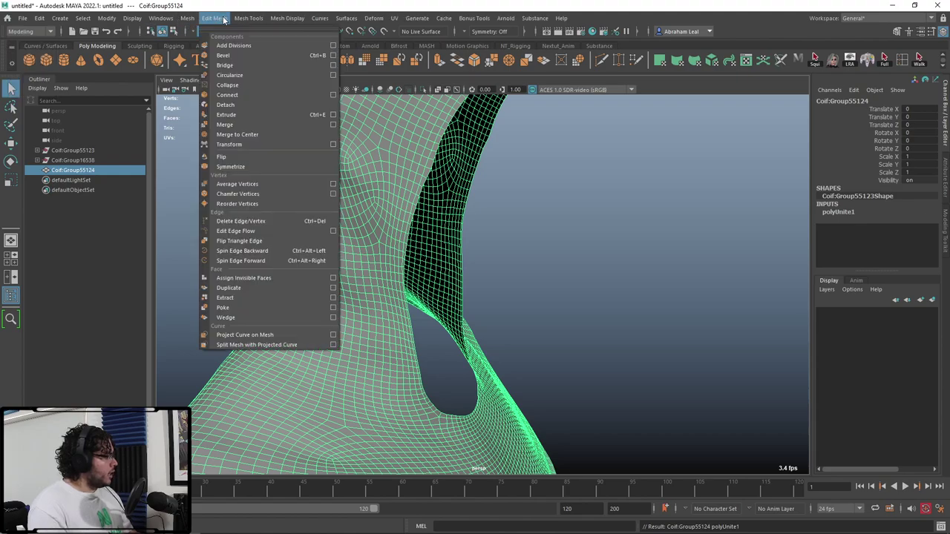
click(225, 124)
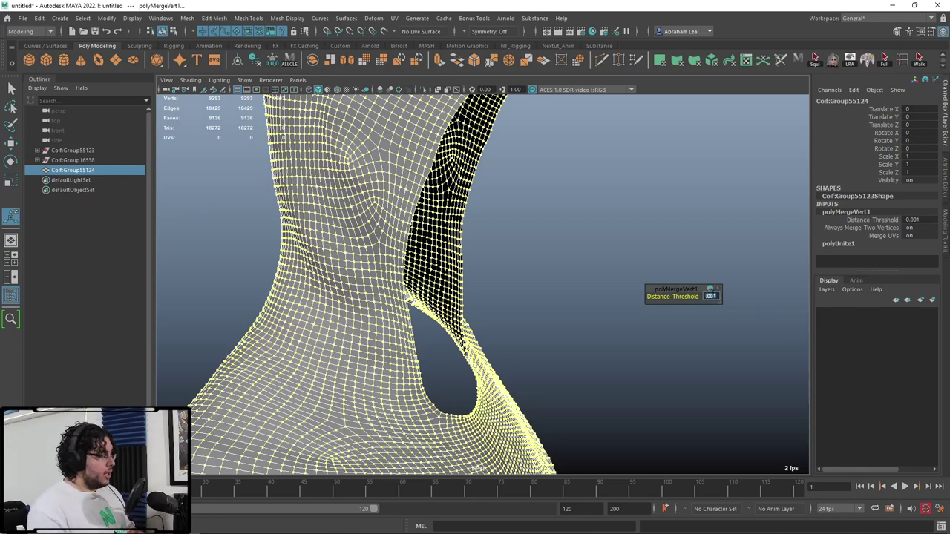
click(556, 306)
right_drag(293, 208, 355, 182)
click(378, 212)
Convert the border edge loop around the hood's face opening into a curve
mouse_move(508, 309)
alt+mouse_down()
mouse_move(590, 306)
mouse_move(506, 306)
mouse_move(569, 263)
mouse_move(528, 297)
mouse_move(489, 297)
mouse_move(530, 298)
alt+mouse_up()
scroll(593, 310, down, 5)
scroll(529, 299, up, 4)
alt+middle_drag(580, 338, 653, 343)
scroll(652, 343, up, 3)
alt+middle_drag(597, 305, 646, 330)
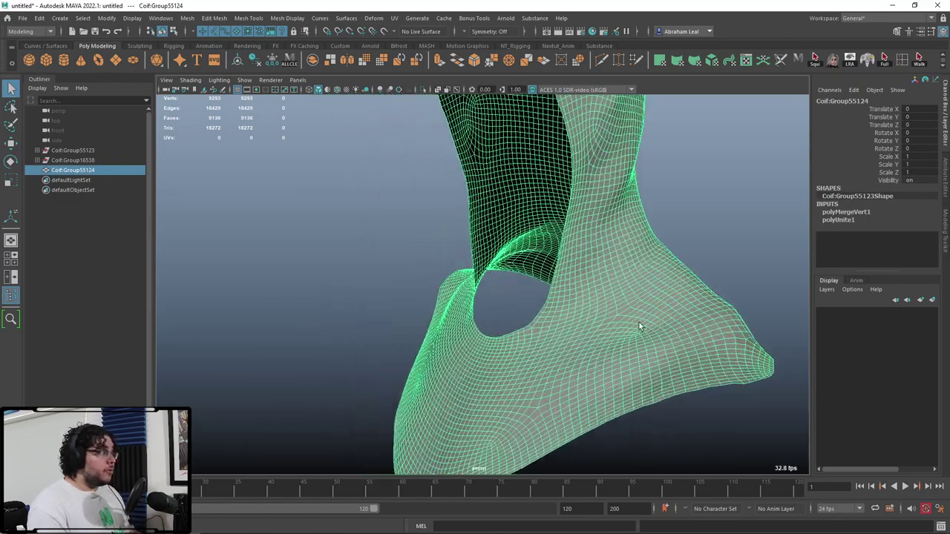
alt+middle_drag(624, 286, 631, 356)
scroll(571, 237, up, 3)
alt+middle_drag(571, 236, 561, 281)
right_drag(562, 159, 526, 162)
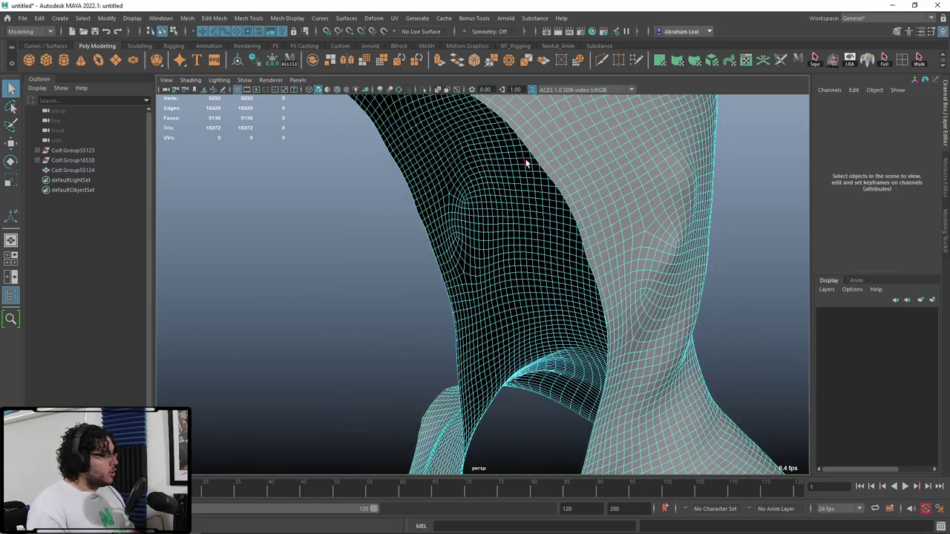
double_click(532, 154)
scroll(546, 226, down, 4)
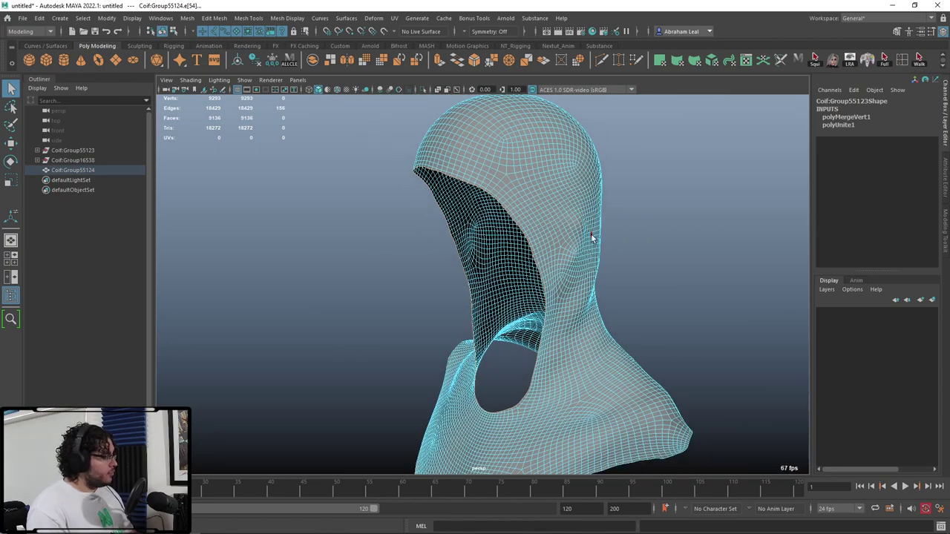
click(188, 18)
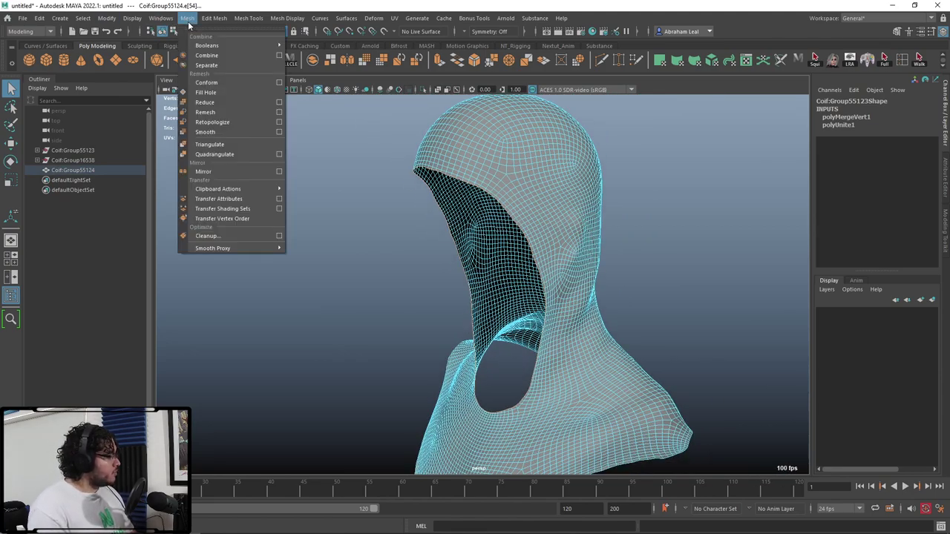
mouse_move(109, 19)
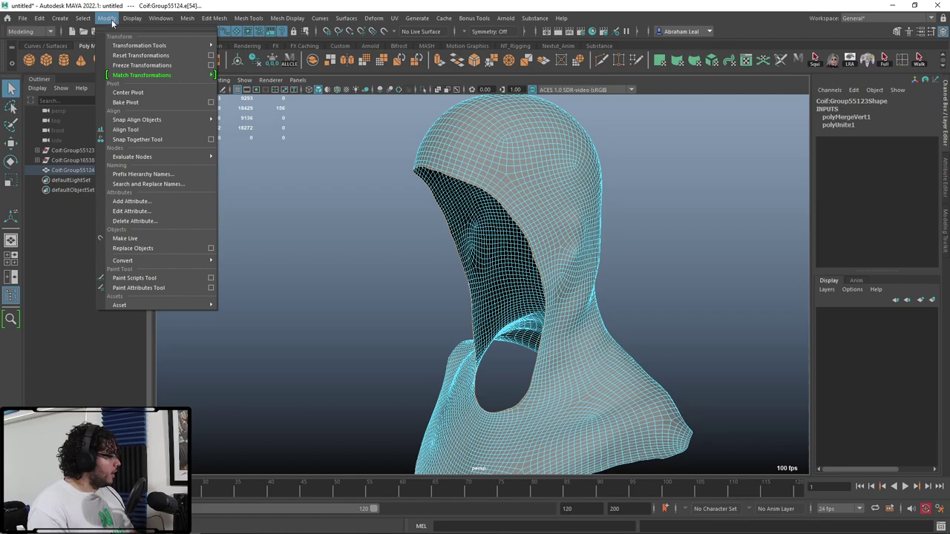
mouse_move(203, 263)
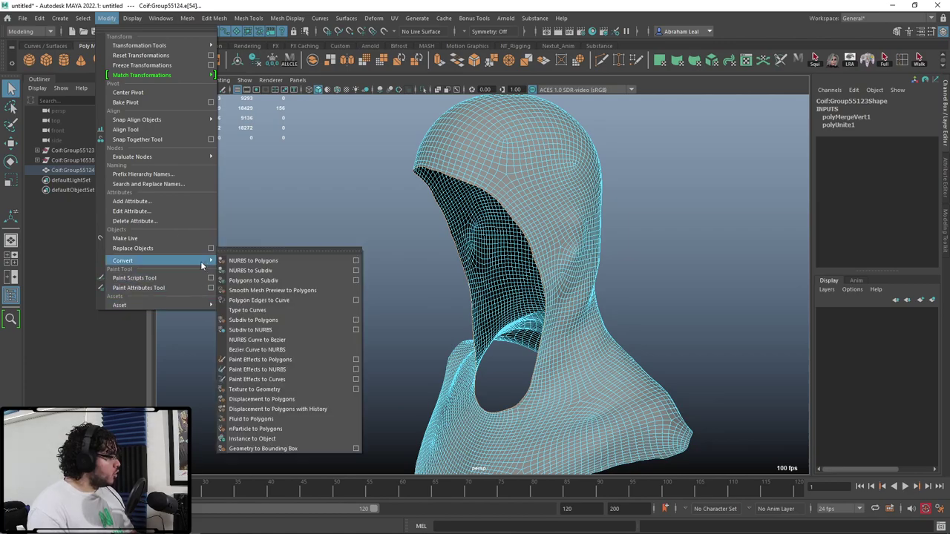
click(264, 300)
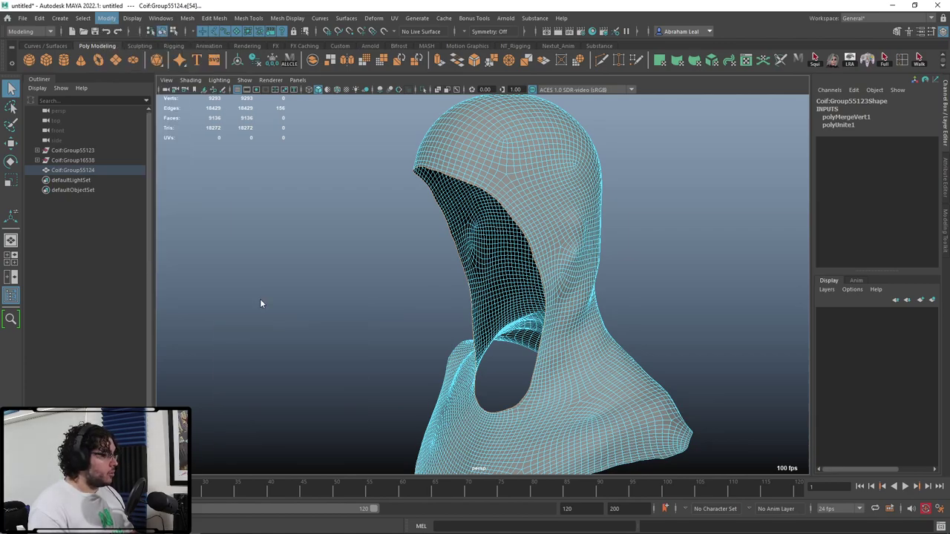
alt+drag(366, 283, 446, 272)
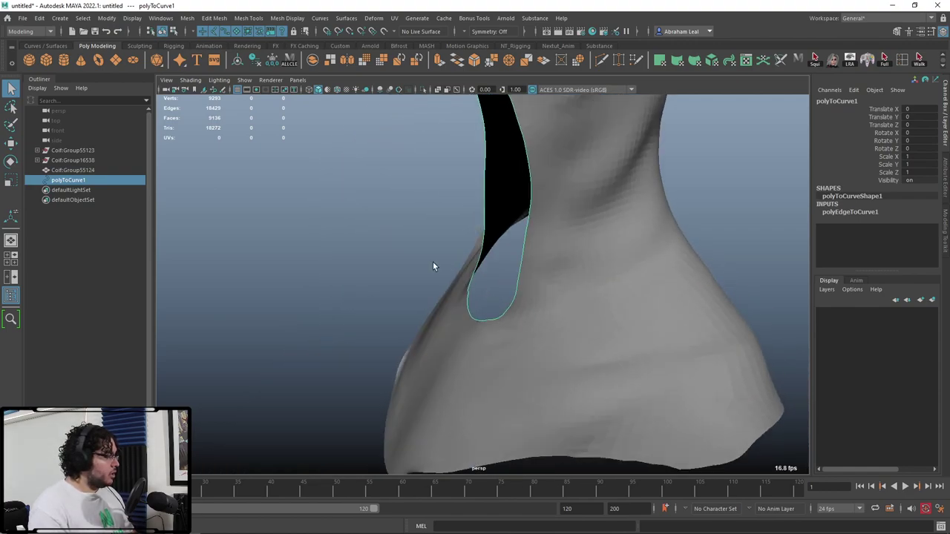
Isolate the face-opening curve to examine its control vertices, and bring the hood back into view
click(423, 89)
alt+drag(489, 193, 558, 172)
right_drag(550, 149, 498, 141)
mouse_move(544, 264)
alt+mouse_down()
mouse_move(583, 259)
mouse_move(480, 229)
mouse_move(497, 294)
mouse_move(547, 266)
alt+mouse_up()
right_drag(502, 148, 549, 123)
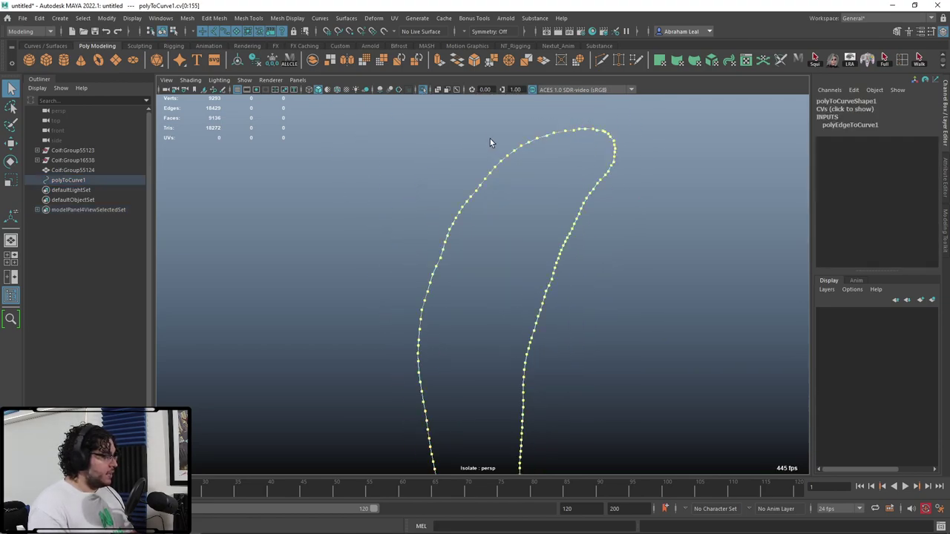
click(534, 135)
click(423, 90)
Convert the border edge loop along the collar's lower hem into a second curve
alt+middle_drag(522, 225, 505, 104)
alt+drag(483, 386, 456, 357)
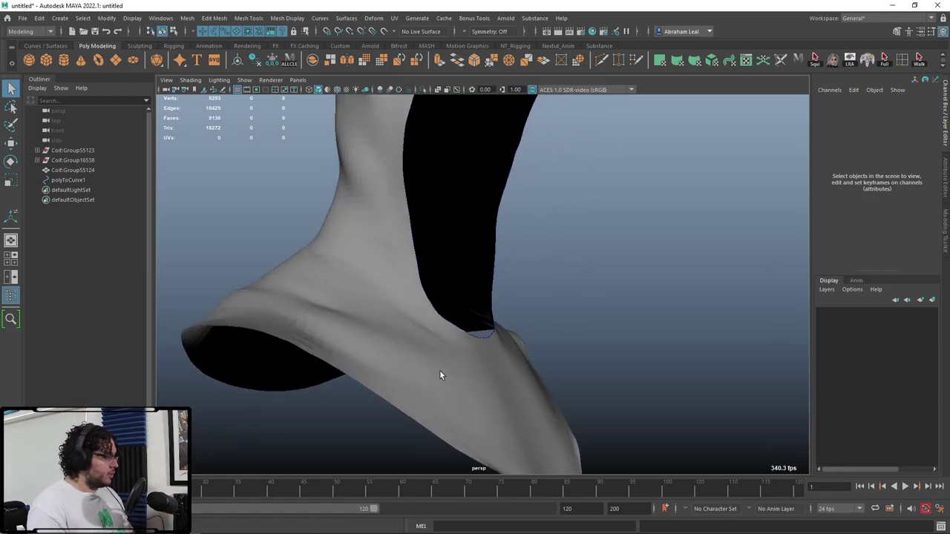
click(455, 357)
alt+middle_drag(386, 308, 404, 234)
right_drag(403, 234, 404, 197)
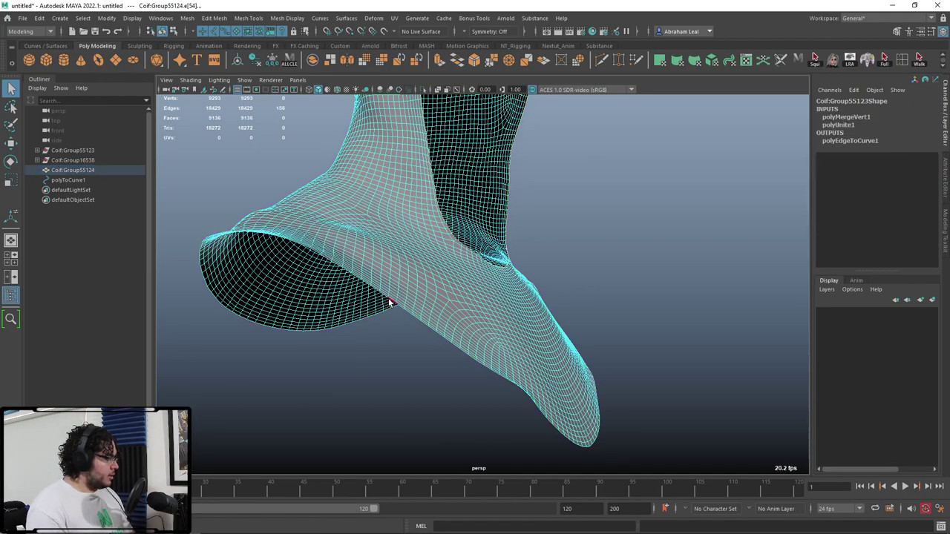
double_click(414, 315)
alt+drag(417, 334, 393, 380)
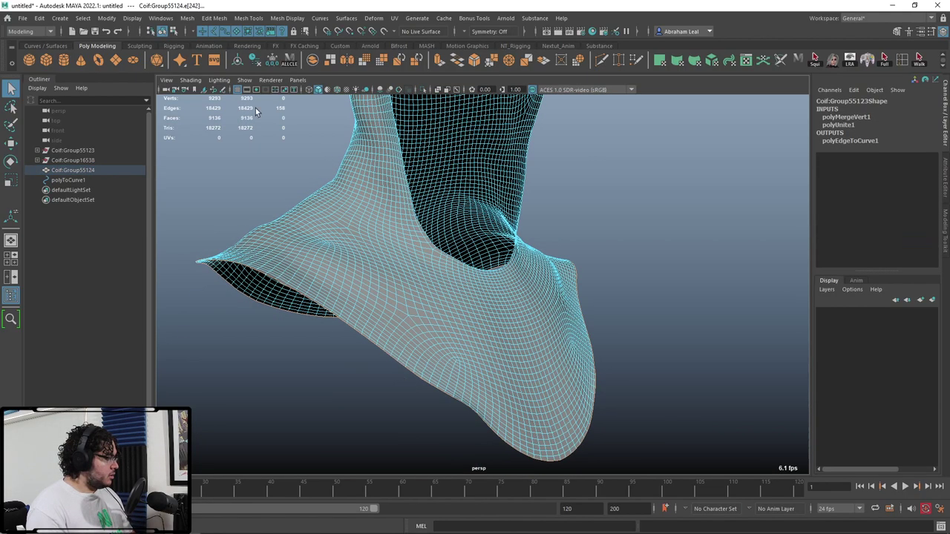
click(189, 18)
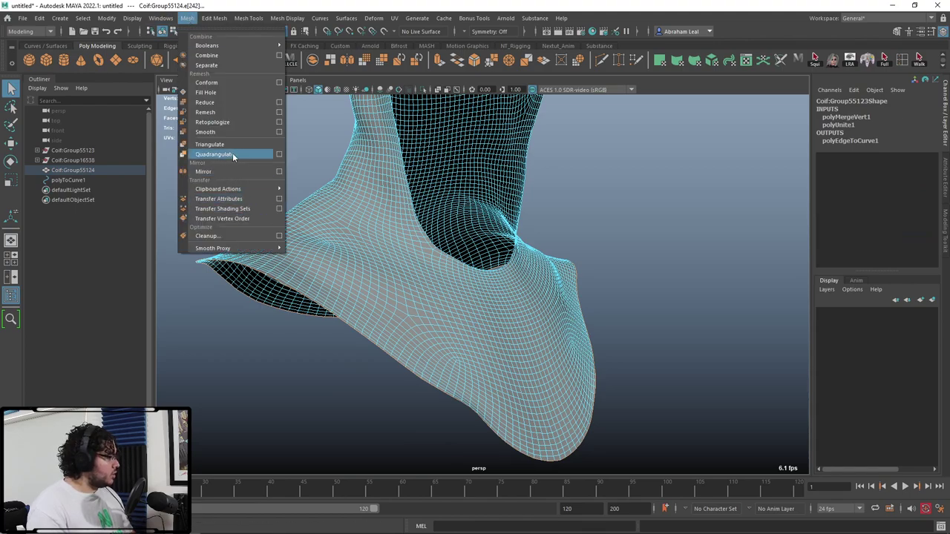
mouse_move(108, 21)
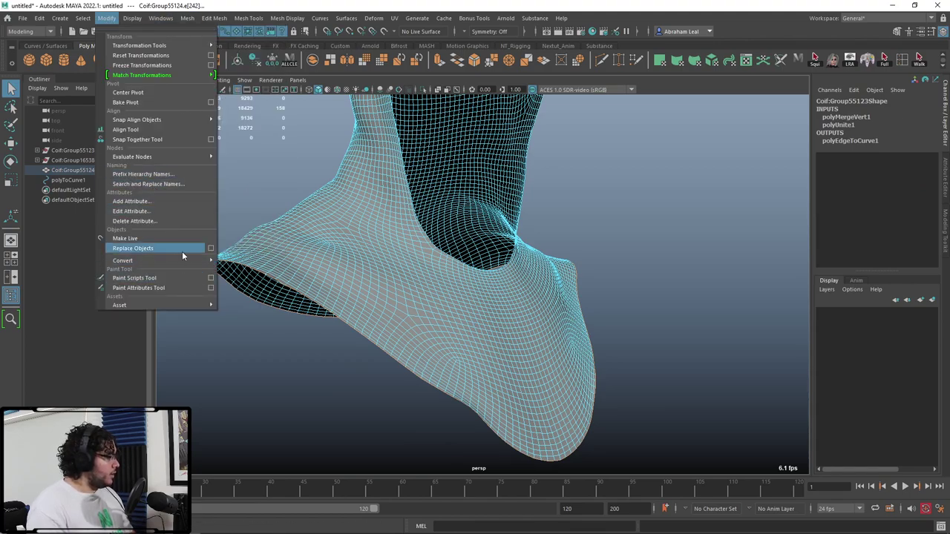
mouse_move(190, 258)
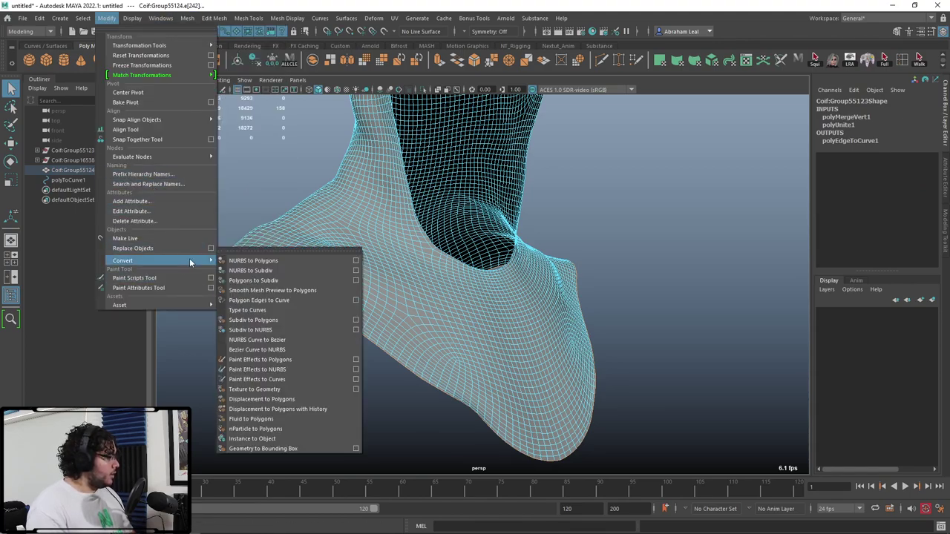
click(266, 301)
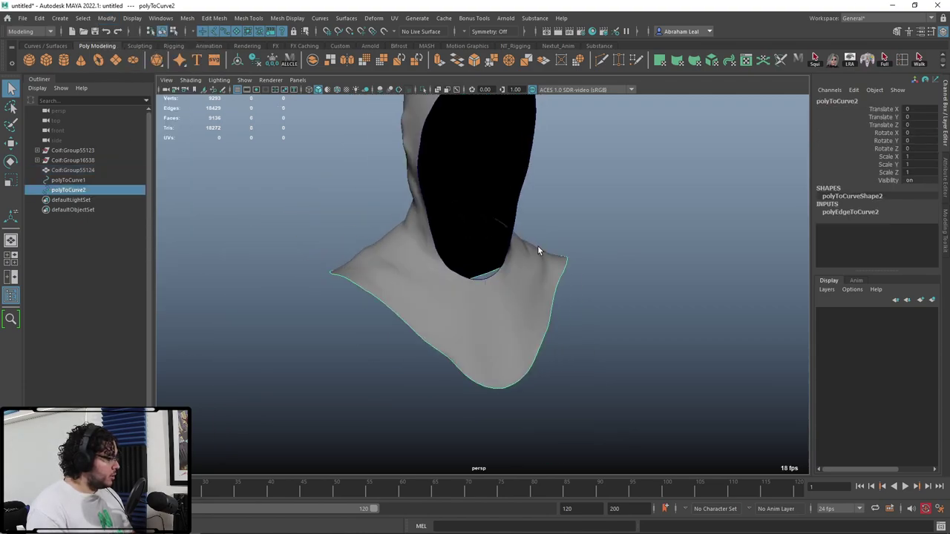
click(546, 239)
Isolate the face-opening and hem curves, create a Sweep Mesh along both, and show the hood again
click(80, 181)
shift+click(79, 190)
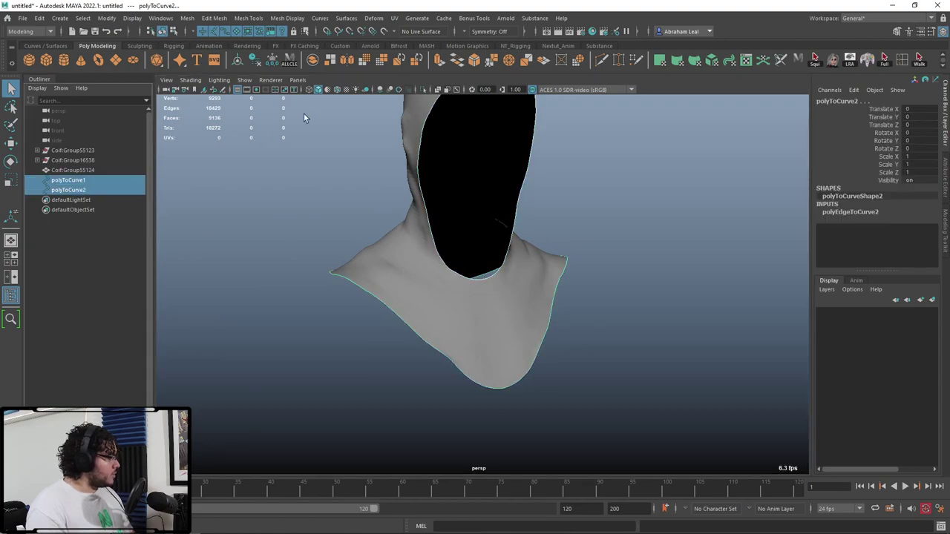
click(423, 89)
alt+drag(460, 163, 421, 212)
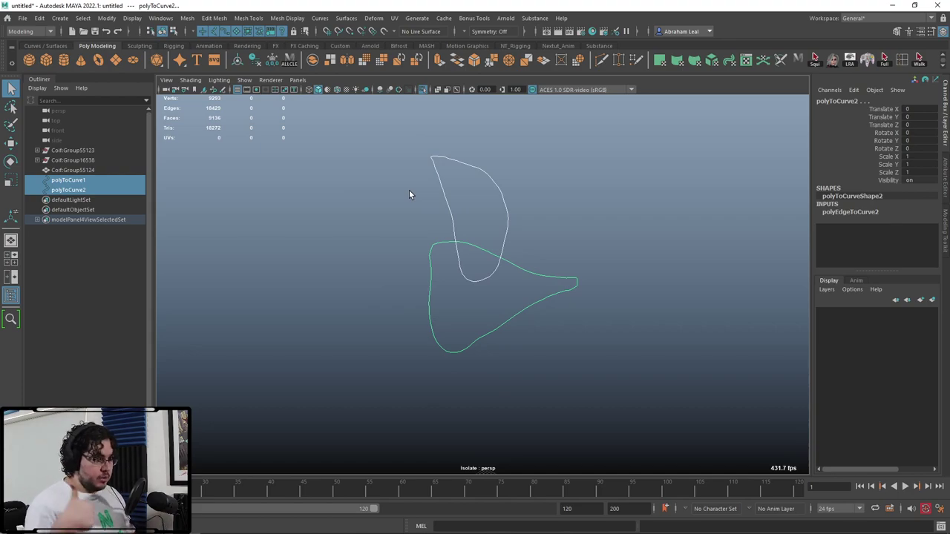
drag(242, 132, 475, 348)
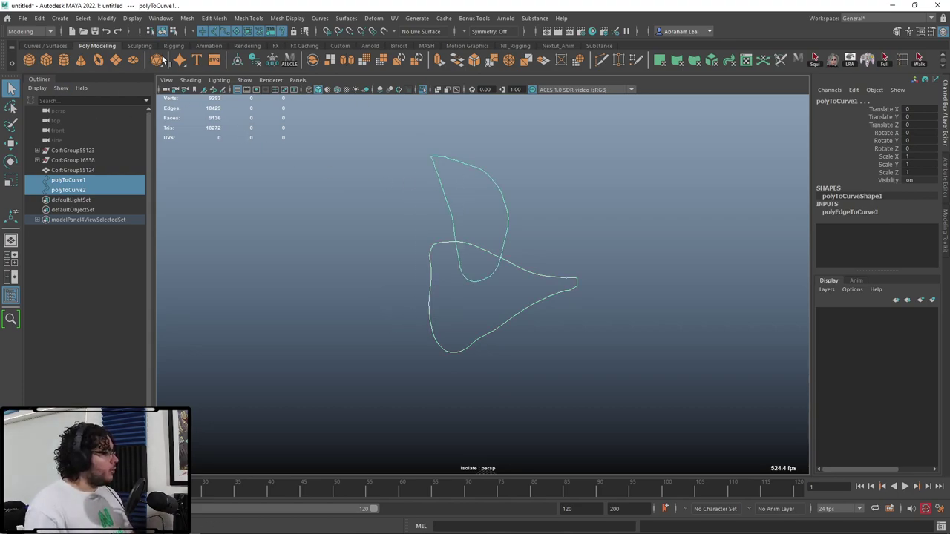
click(108, 18)
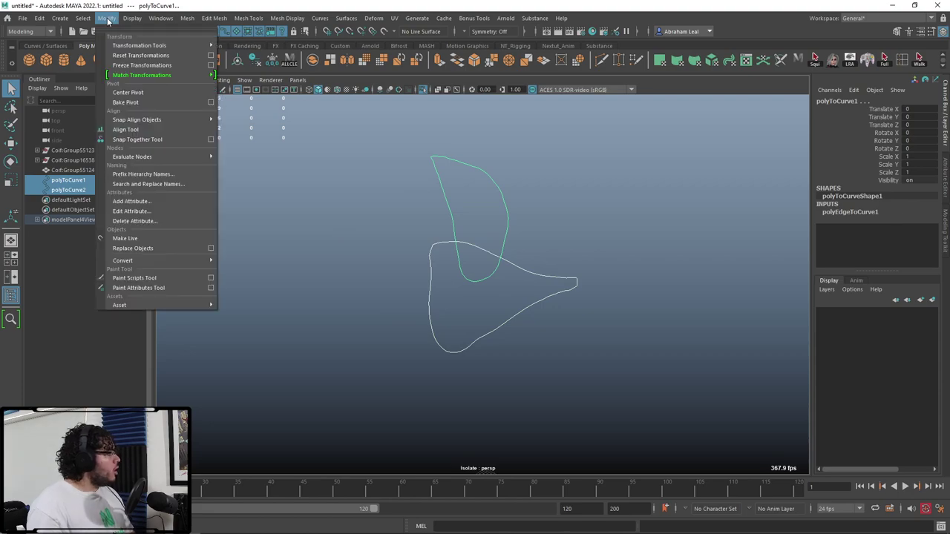
click(61, 18)
click(81, 106)
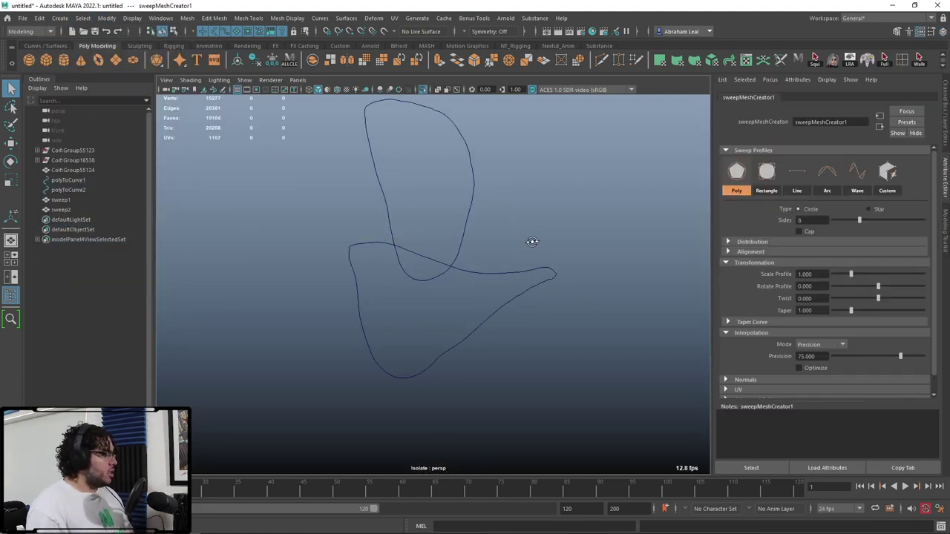
alt+drag(526, 243, 417, 161)
click(424, 90)
Set the sweep's circular Poly profile to 5 sides and check the trim along the face opening
scroll(442, 199, up, 5)
alt+drag(444, 202, 340, 315)
scroll(457, 261, down, 8)
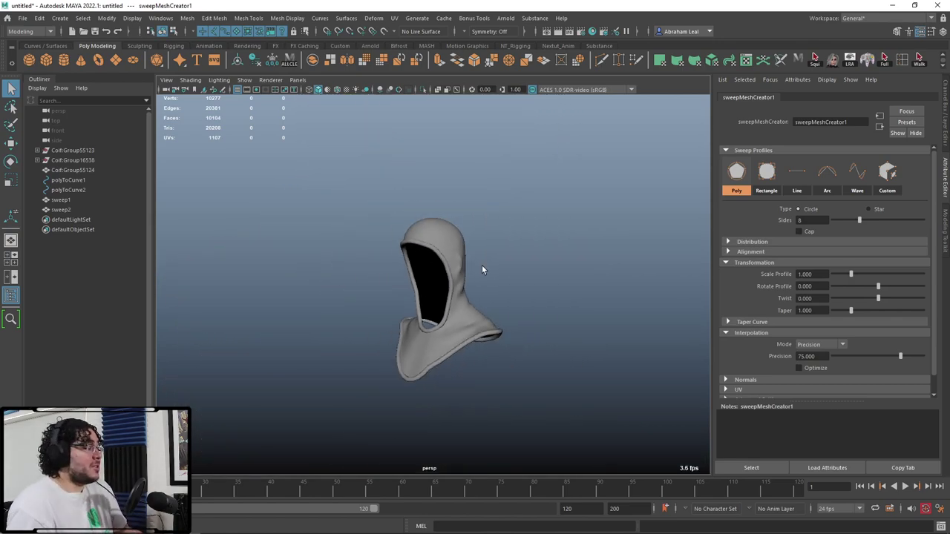
alt+middle_drag(481, 263, 523, 252)
scroll(523, 252, up, 5)
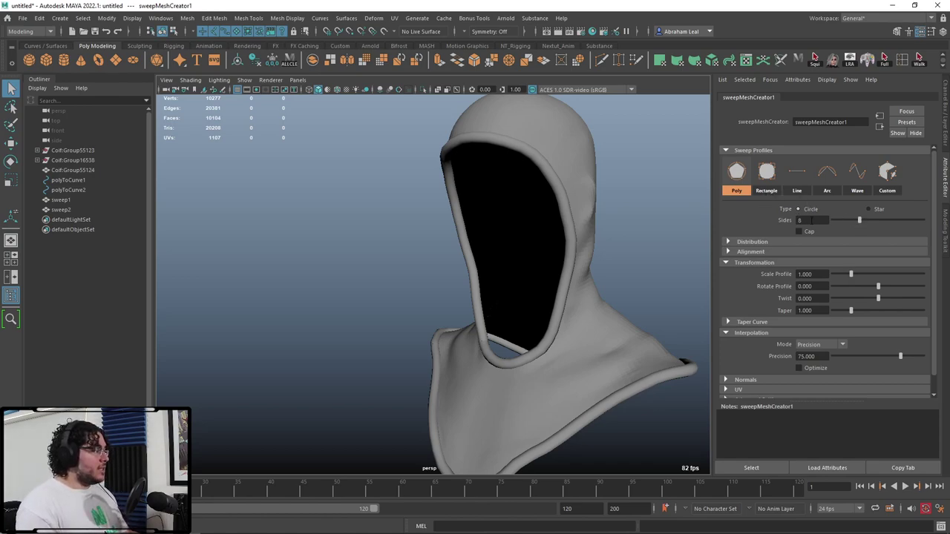
drag(857, 224, 845, 219)
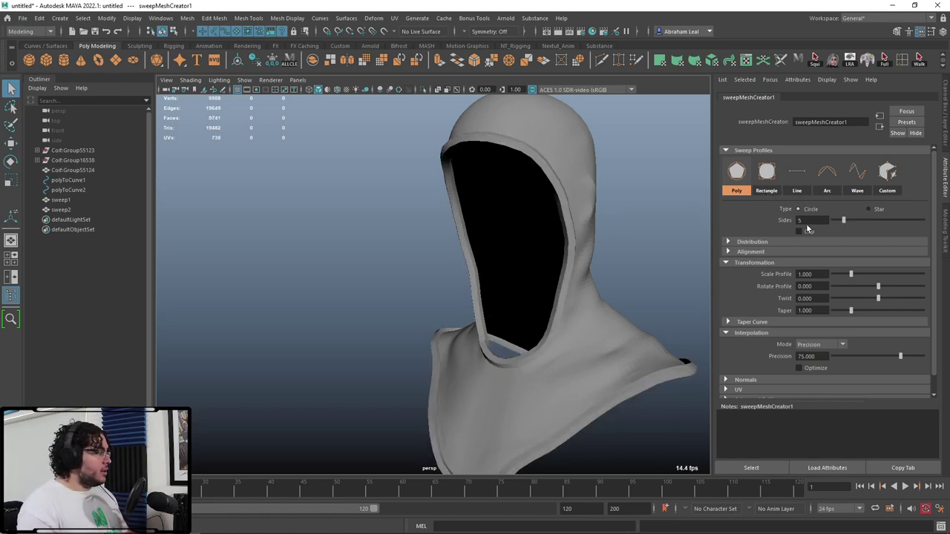
alt+drag(512, 227, 553, 226)
alt+right_drag(553, 223, 573, 256)
alt+middle_drag(573, 256, 530, 305)
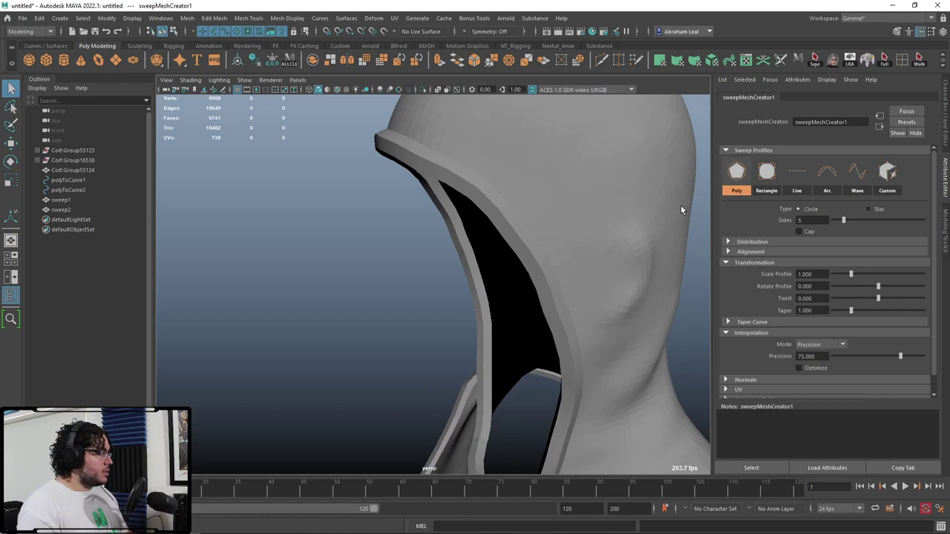
Switch the sweep profile to Rectangle and display the wireframe on the shaded meshes
click(767, 174)
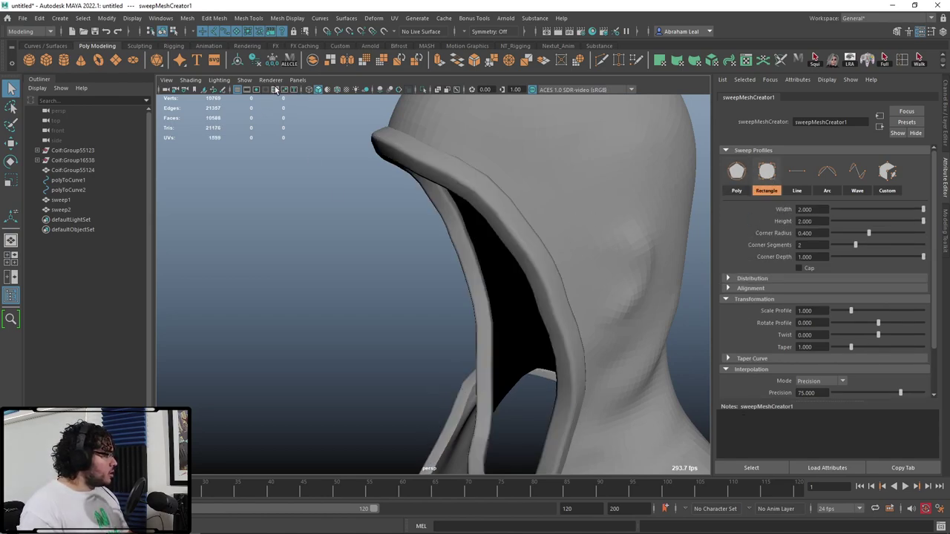
click(336, 90)
alt+drag(511, 215, 491, 214)
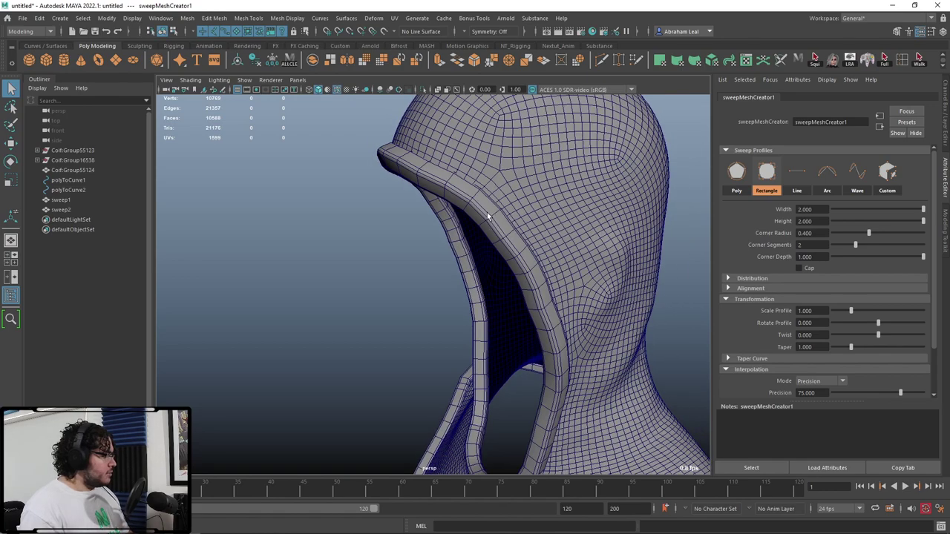
Try a rectangular sweep profile width of 0.511 and undo it
drag(923, 210, 855, 209)
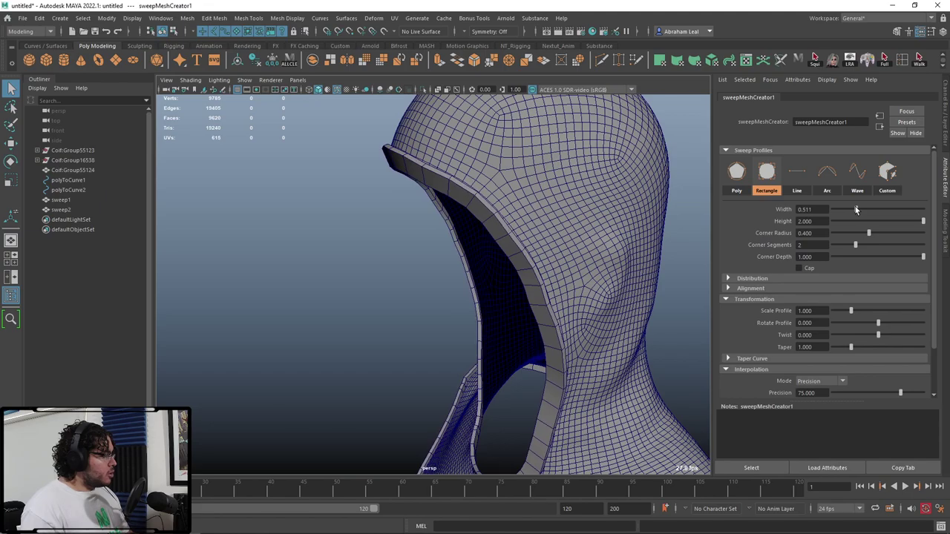
key(ctrl+z)
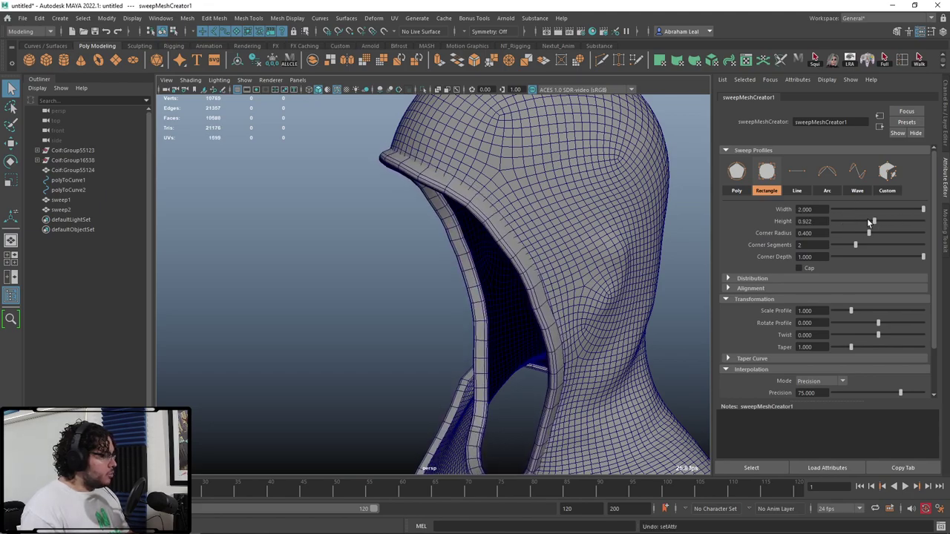
Set the rectangular sweep profile to width 1.1, height 0.878 and corner radius 0.189
drag(923, 209, 873, 221)
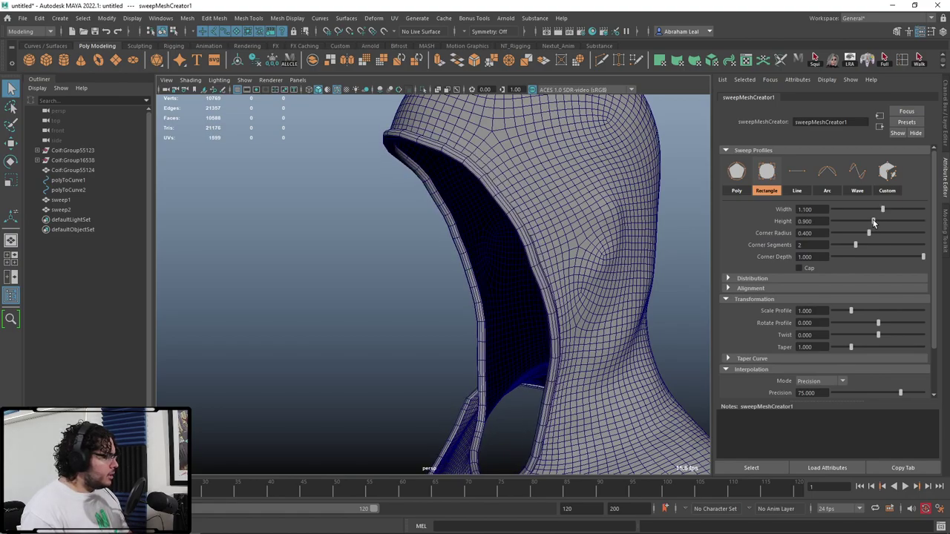
alt+drag(445, 268, 559, 269)
alt+drag(398, 241, 625, 278)
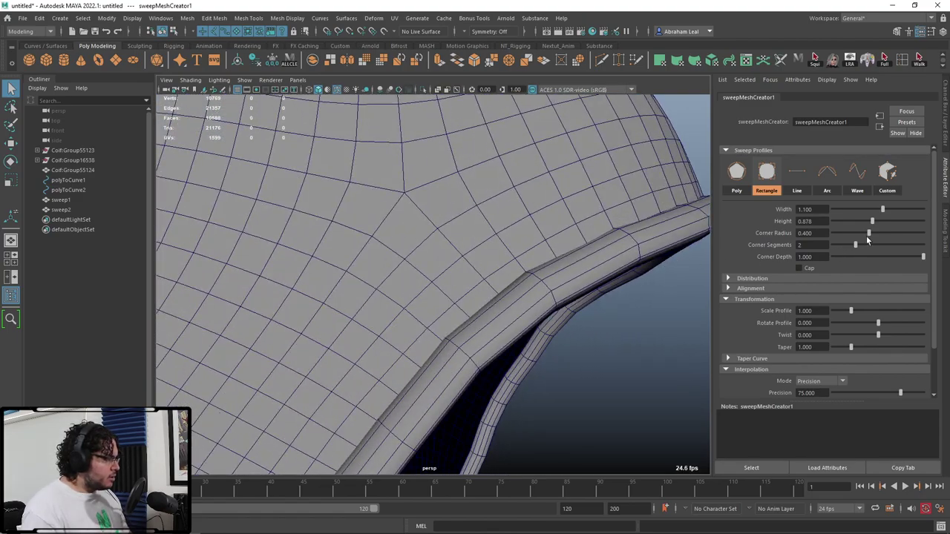
drag(867, 233, 851, 232)
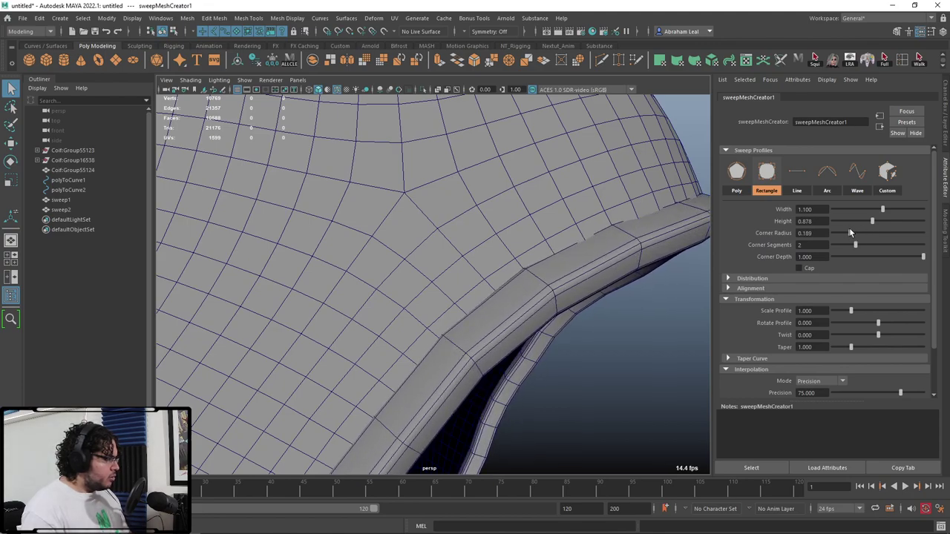
Rotate the sweep profile to 44, narrow its width to 0.456 and reduce the corner radius to 0.128
drag(879, 323, 883, 322)
alt+drag(673, 319, 687, 245)
drag(882, 210, 846, 233)
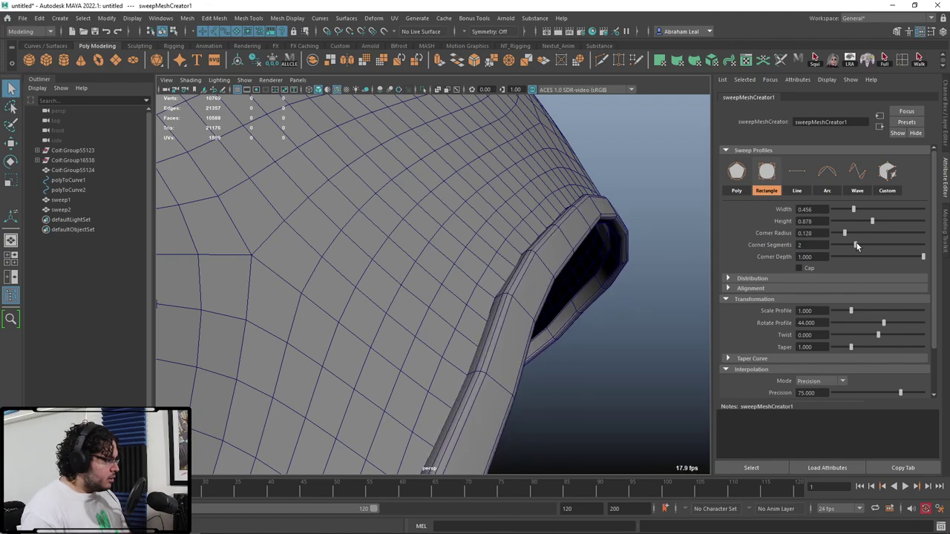
Try a different rectangular profile size on the face-opening trim and undo the change
alt+drag(602, 292, 364, 285)
alt+right_drag(364, 286, 467, 308)
alt+middle_drag(467, 307, 492, 344)
drag(853, 210, 878, 221)
key(ctrl+z)
Deselect the trim and display the hood shaded without the wireframe overlay
alt+right_drag(690, 181, 631, 178)
alt+drag(631, 178, 481, 289)
alt+middle_drag(481, 327, 509, 245)
alt+drag(510, 245, 583, 212)
right_drag(544, 244, 586, 224)
click(540, 291)
click(598, 333)
alt+right_drag(598, 333, 560, 337)
mouse_move(560, 337)
alt+mouse_down()
mouse_move(579, 304)
mouse_move(591, 307)
mouse_move(497, 274)
alt+mouse_up()
key(6)
click(339, 90)
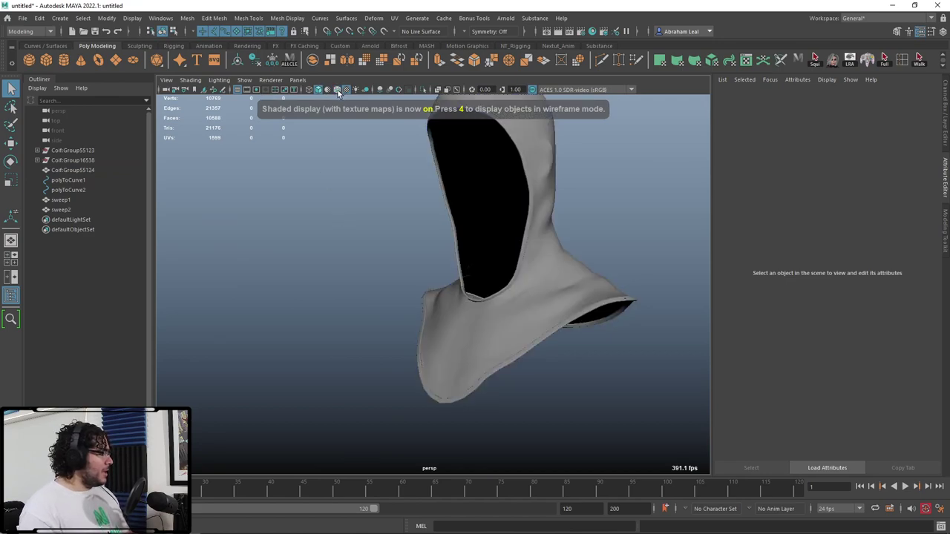
Examine the face-opening trim against the hood mesh, comparing their wireframe density
alt+middle_drag(503, 194, 465, 269)
alt+drag(465, 270, 393, 252)
mouse_move(394, 252)
alt+right_down()
mouse_move(438, 236)
mouse_move(447, 167)
alt+right_up()
alt+middle_drag(447, 167, 436, 291)
click(437, 258)
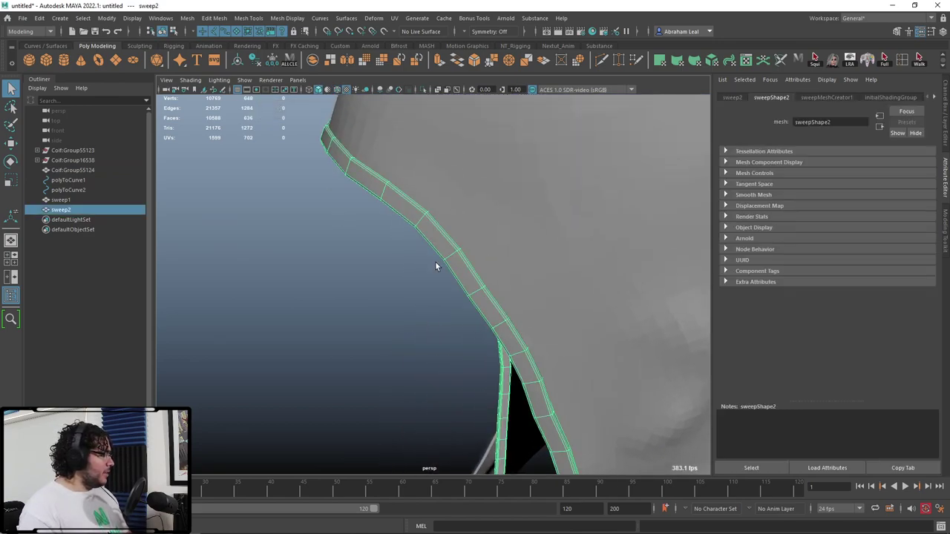
scroll(416, 208, down, 6)
shift+click(527, 186)
scroll(532, 182, up, 4)
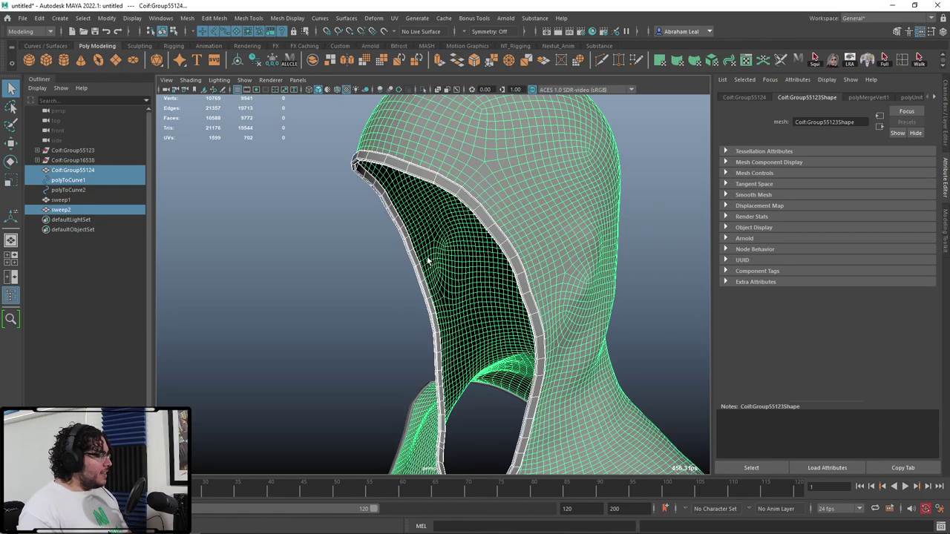
scroll(534, 176, down, 4)
click(522, 198)
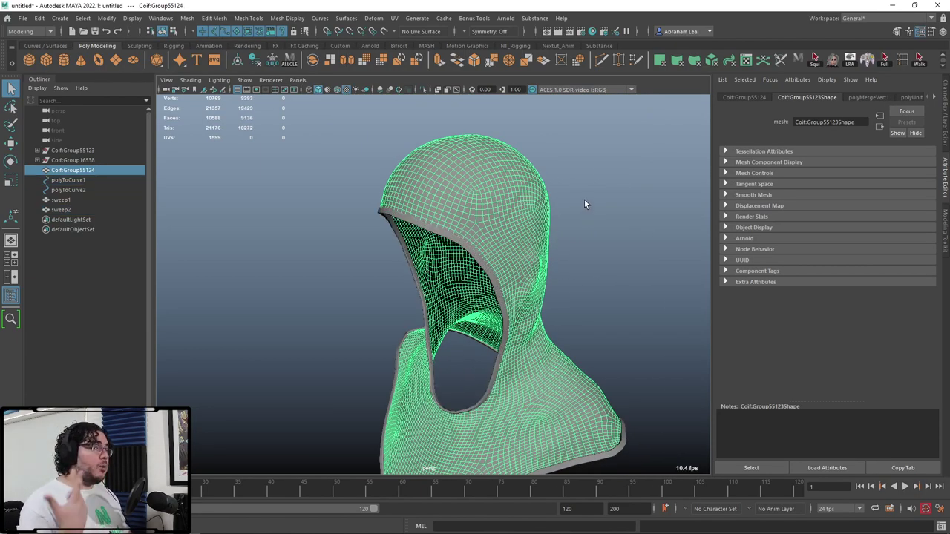
Switch to ZBrush and make the standalone Extract1 hood the active tool
key(alt+Tab)
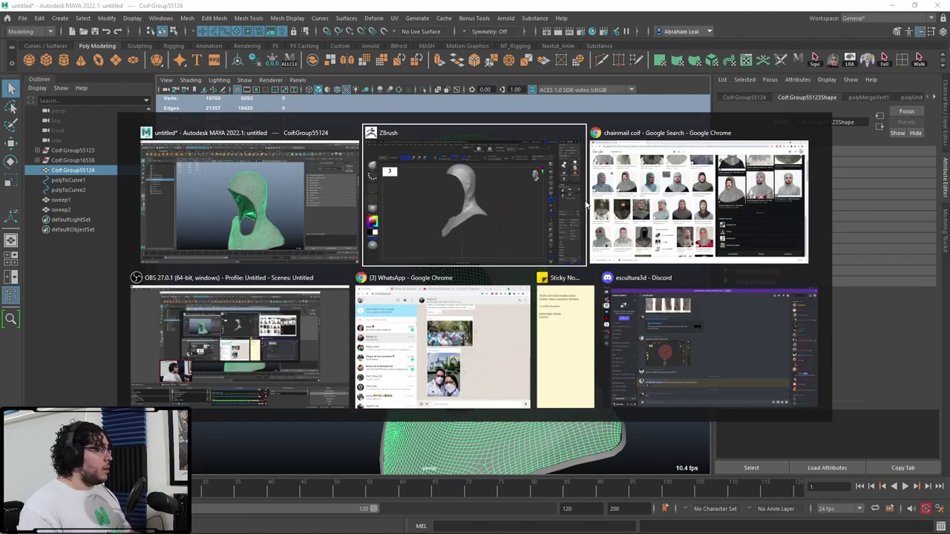
drag(530, 216, 603, 261)
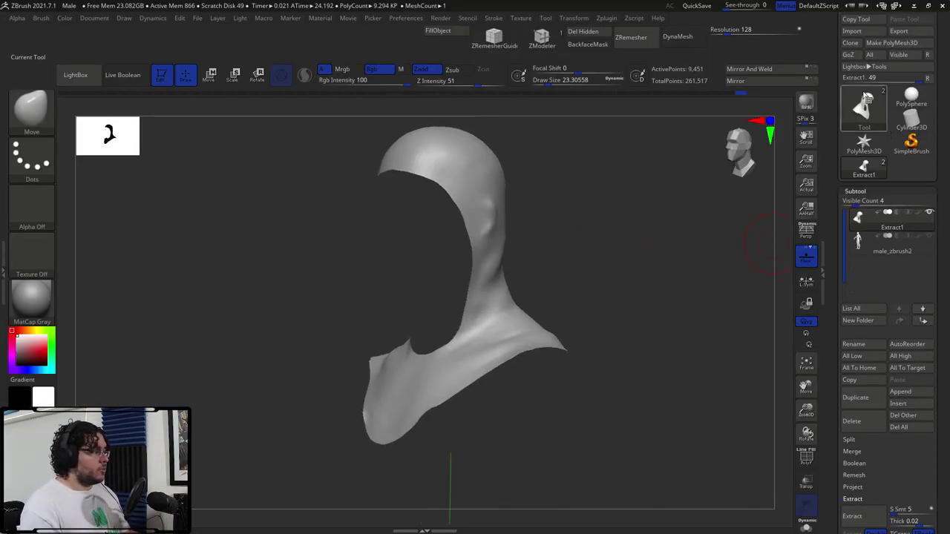
click(863, 169)
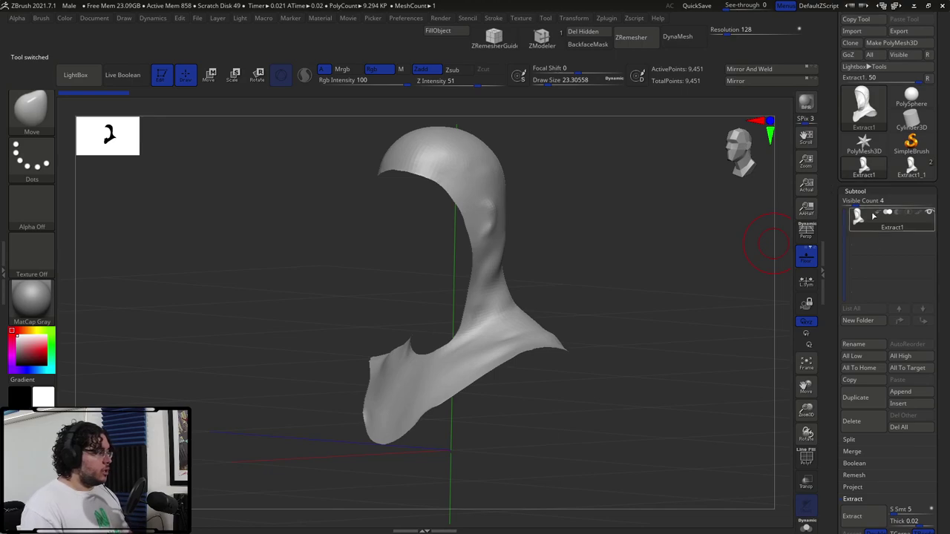
Run ZRemesher twice on the hood with the Half polygon target and check the reduced mesh
click(857, 190)
click(859, 203)
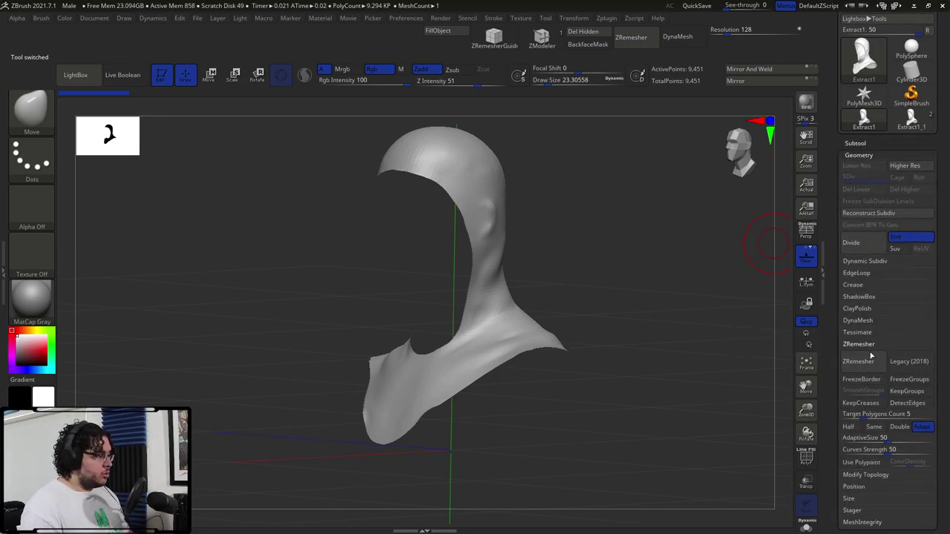
scroll(939, 357, down, 3)
click(850, 346)
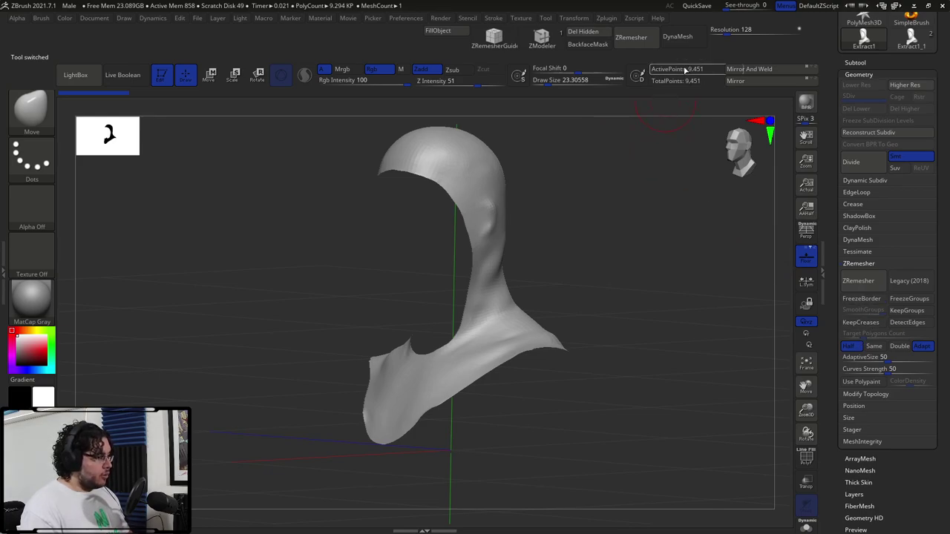
click(859, 286)
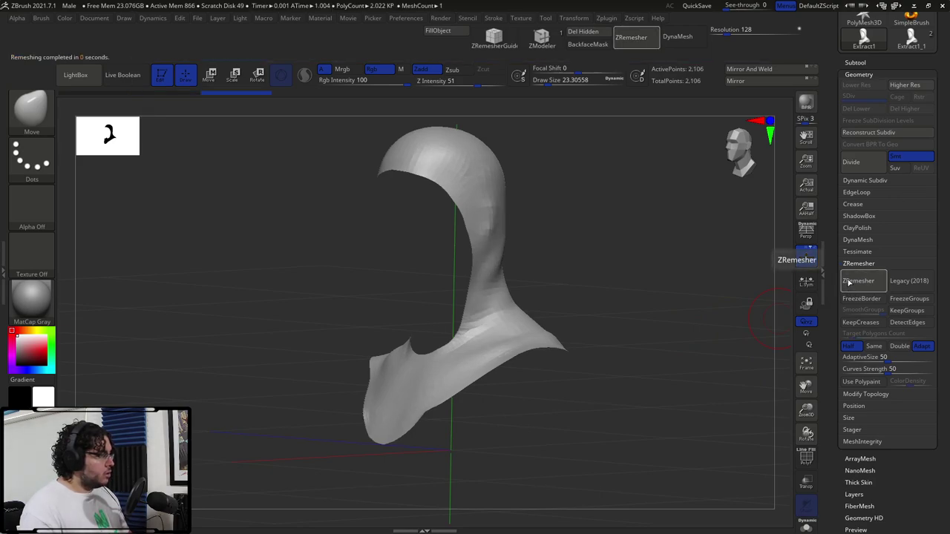
click(859, 286)
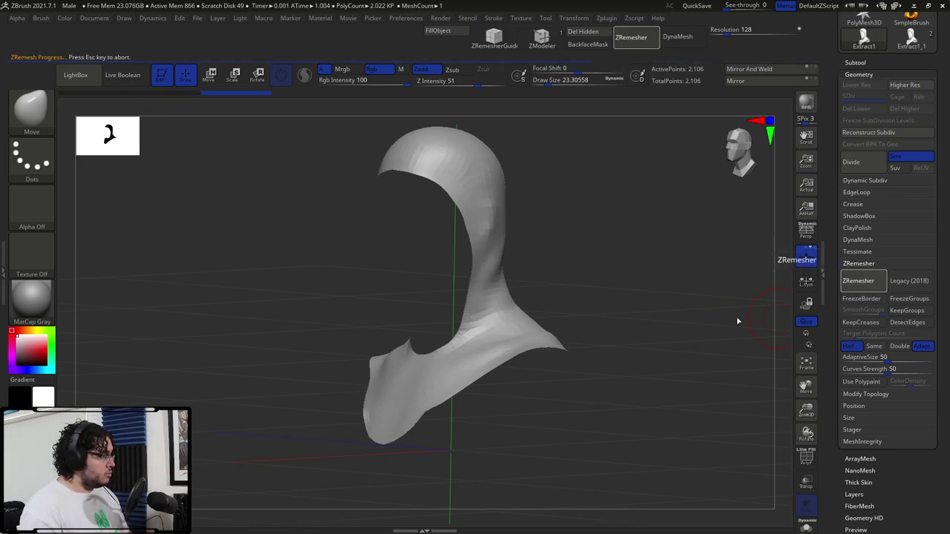
drag(734, 318, 643, 272)
drag(651, 221, 693, 273)
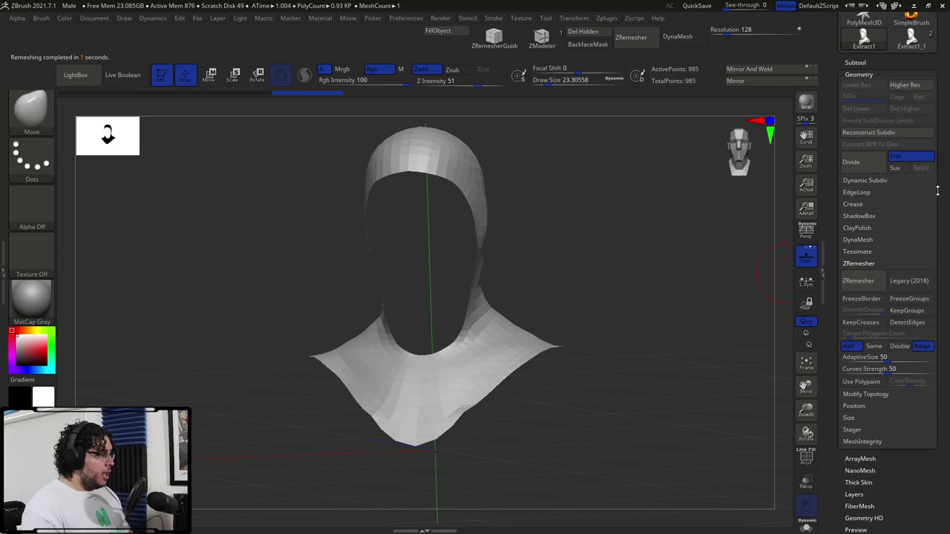
Export the reduced hood as the OBJ file Coif_low in the ChainmailCoif folder
drag(937, 192, 928, 293)
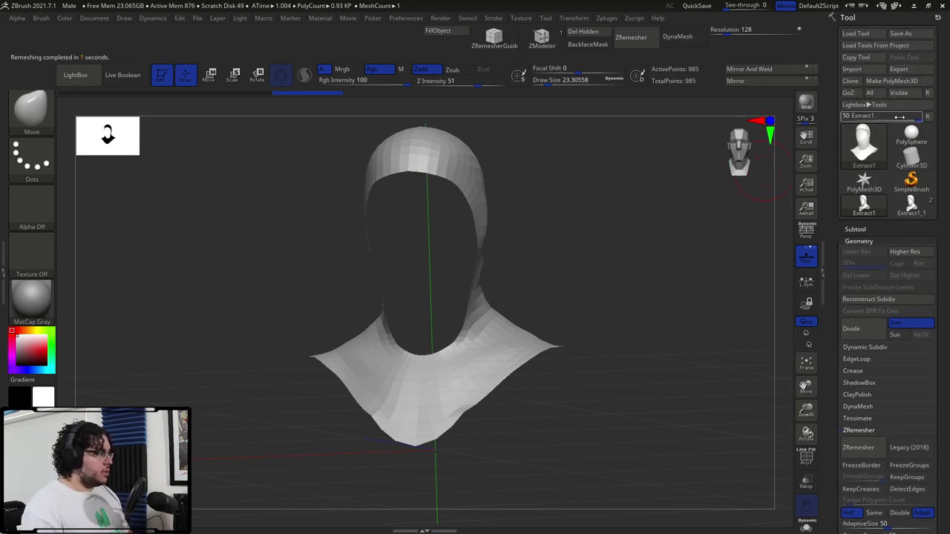
click(899, 69)
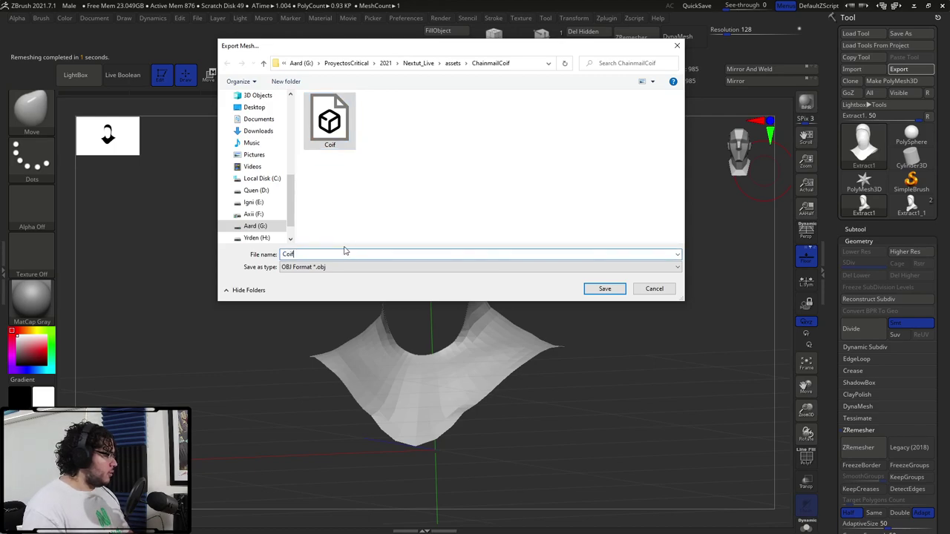
text(2)
key(BackSpace)
key(BackSpace)
key(BackSpace)
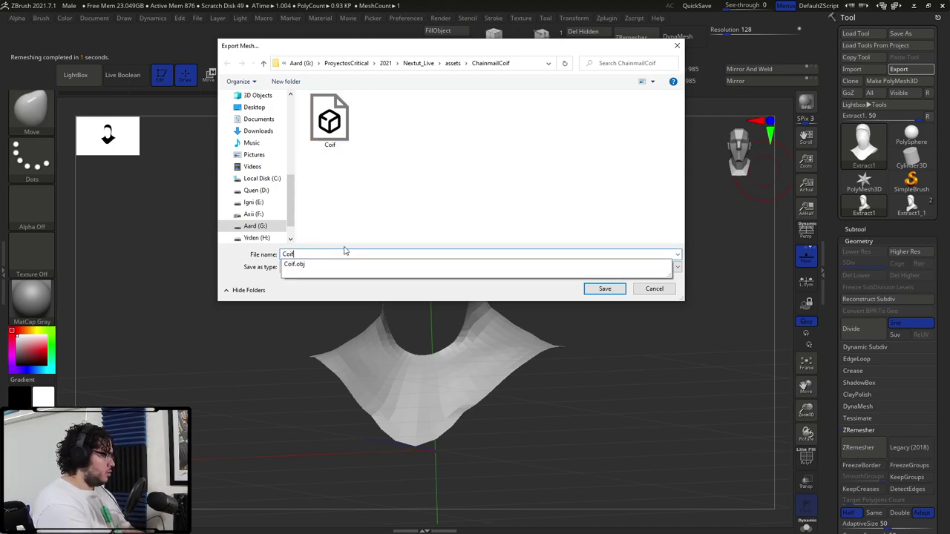
key(Return)
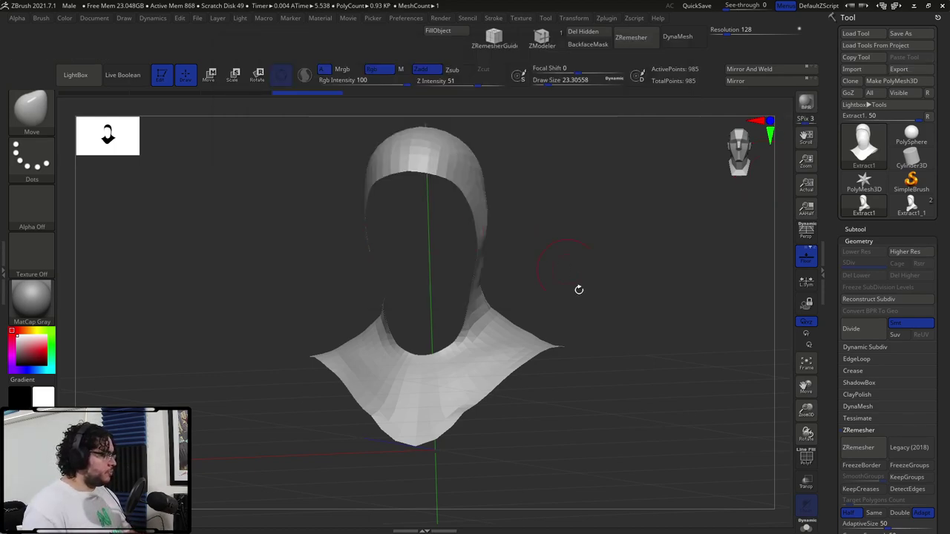
Return to Maya and rename the dense hood mesh as Coif_high
key(alt+Tab)
click(572, 292)
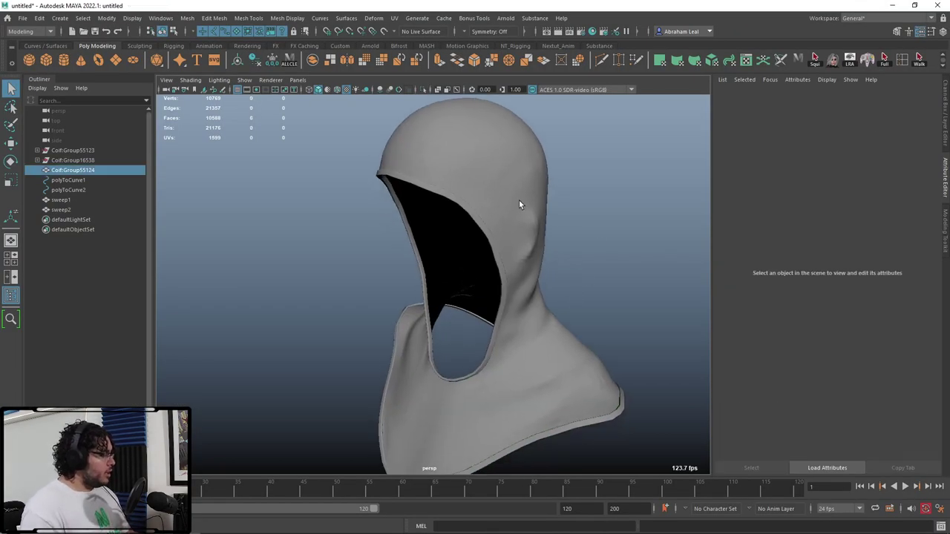
click(519, 204)
double_click(81, 170)
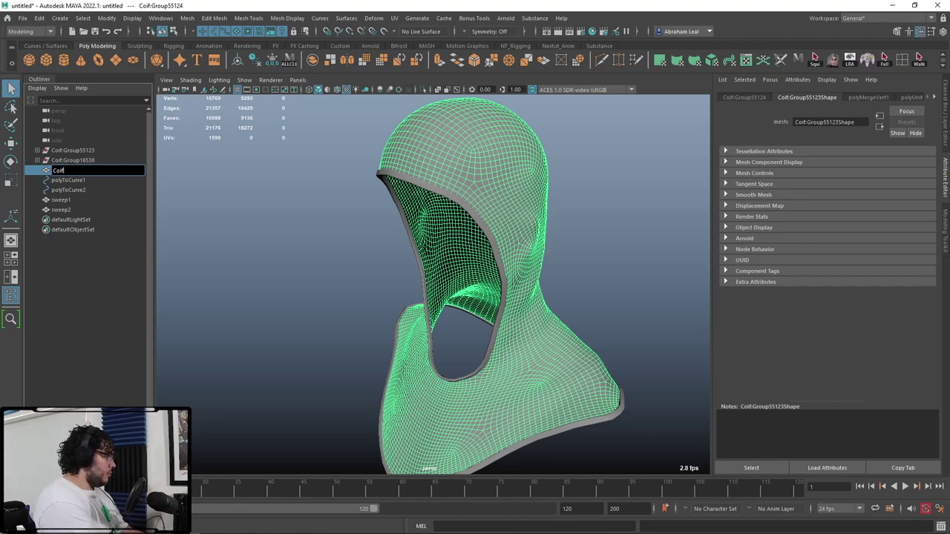
text(Coif_high)
key(Return)
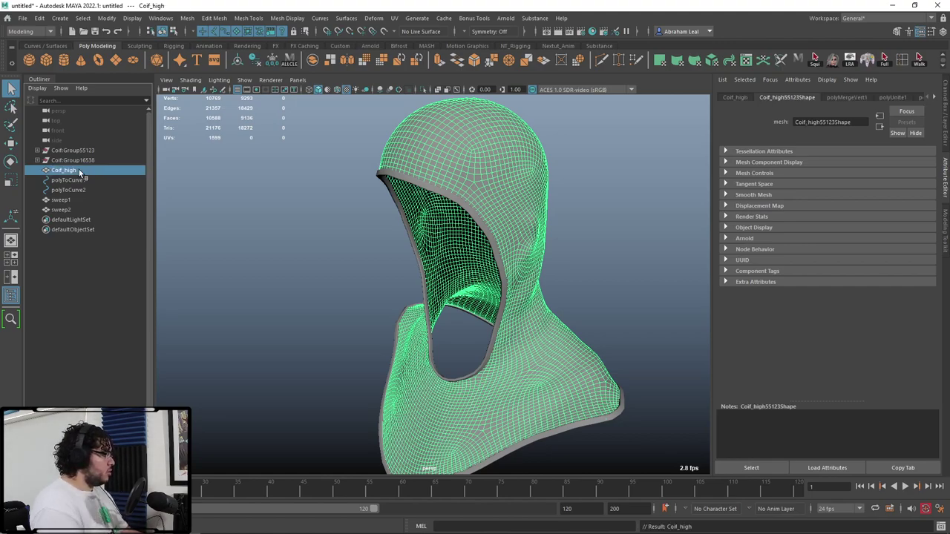
Apply Smooth to the Coif_high mesh and inspect the smoothed surface
click(187, 18)
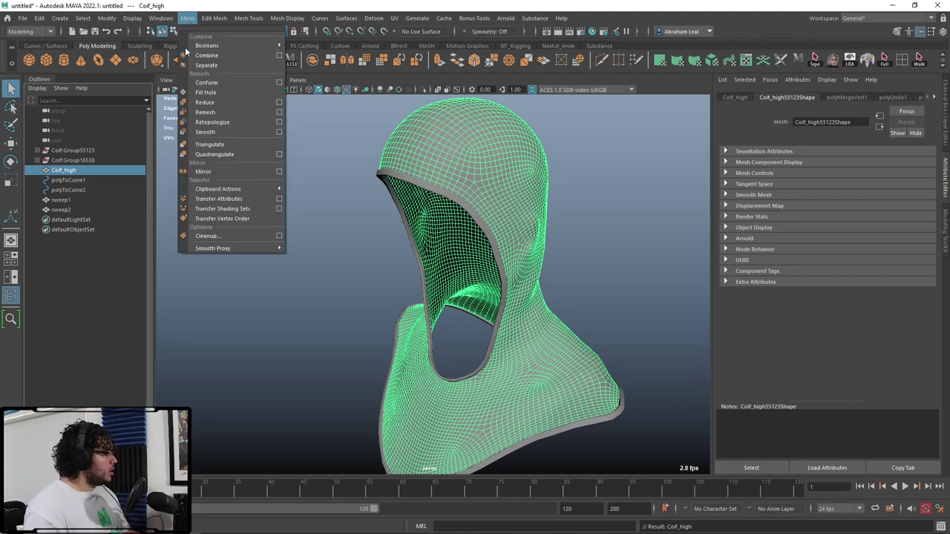
click(205, 131)
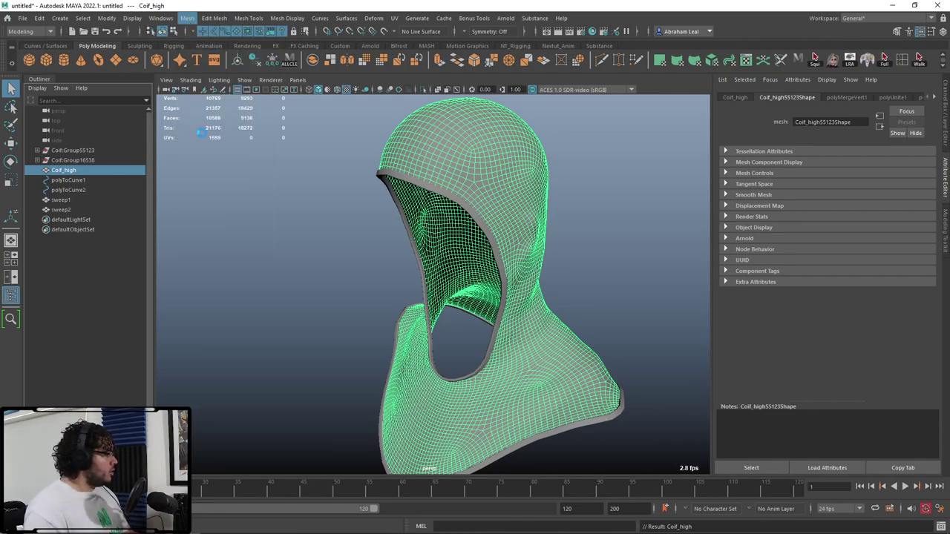
click(319, 182)
alt+drag(538, 204, 518, 220)
scroll(463, 213, up, 5)
scroll(455, 234, down, 5)
click(471, 186)
click(312, 148)
Import the low-poly hood file Coif_low.obj into the scene
click(23, 18)
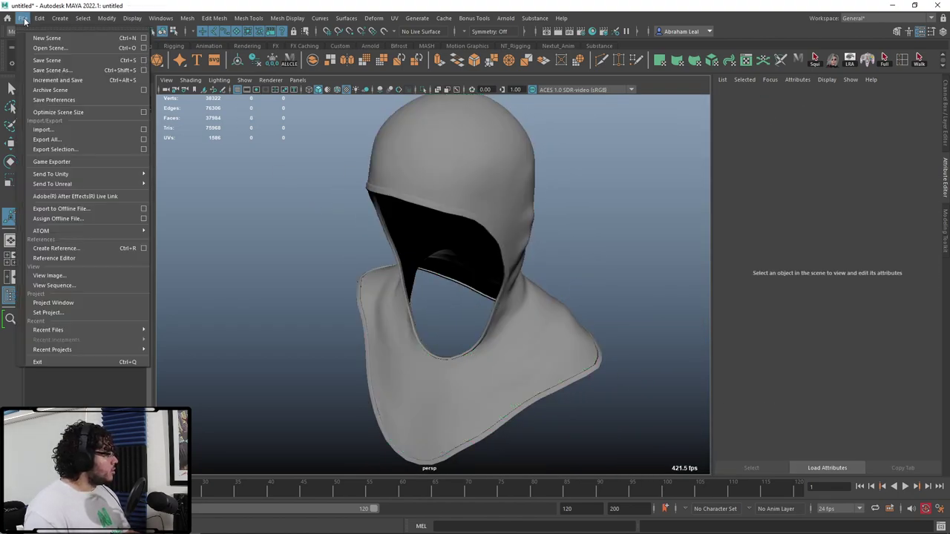
click(57, 130)
double_click(186, 128)
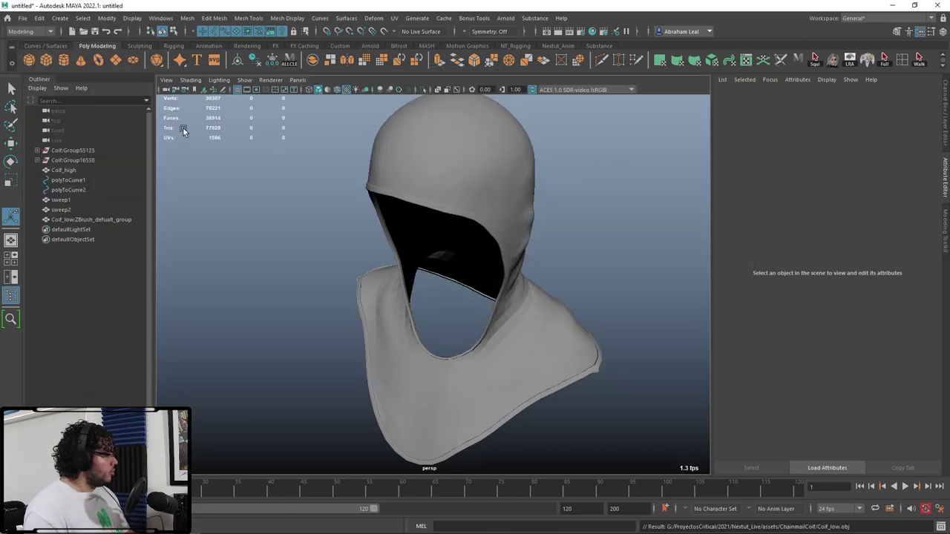
Isolate the imported low-poly hood together with the face-opening trim and inspect how they fit
alt+drag(327, 240, 646, 238)
click(562, 243)
click(646, 239)
click(535, 240)
key(q)
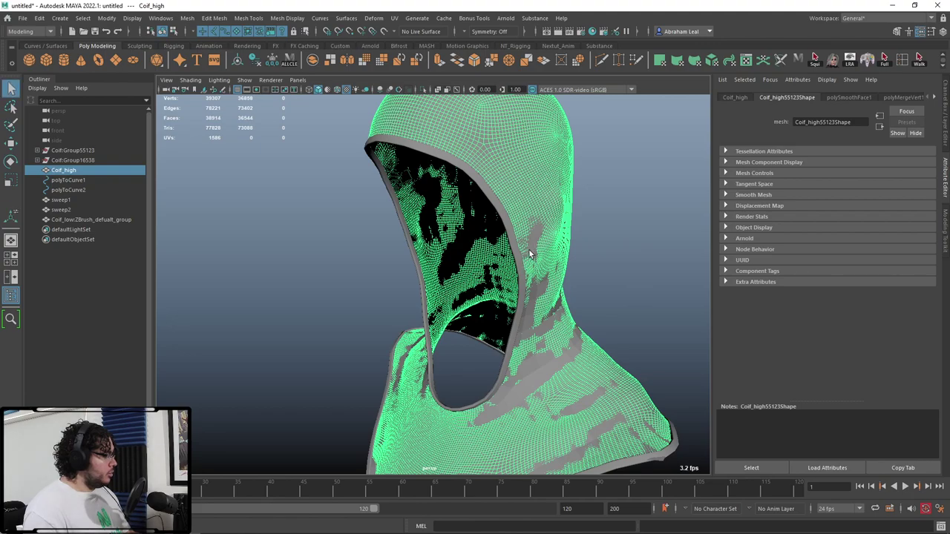
click(533, 258)
shift+click(531, 231)
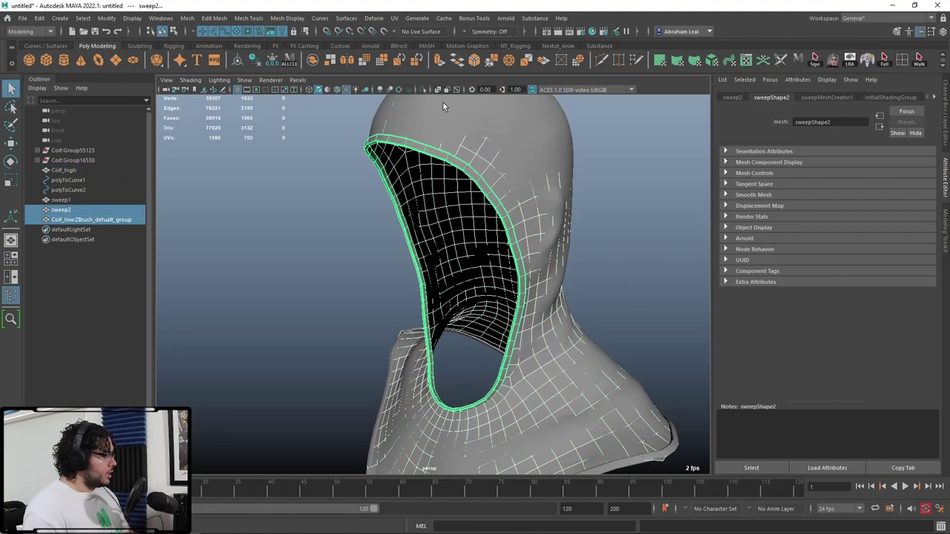
click(423, 89)
click(421, 274)
alt+drag(475, 256, 587, 282)
scroll(452, 255, up, 3)
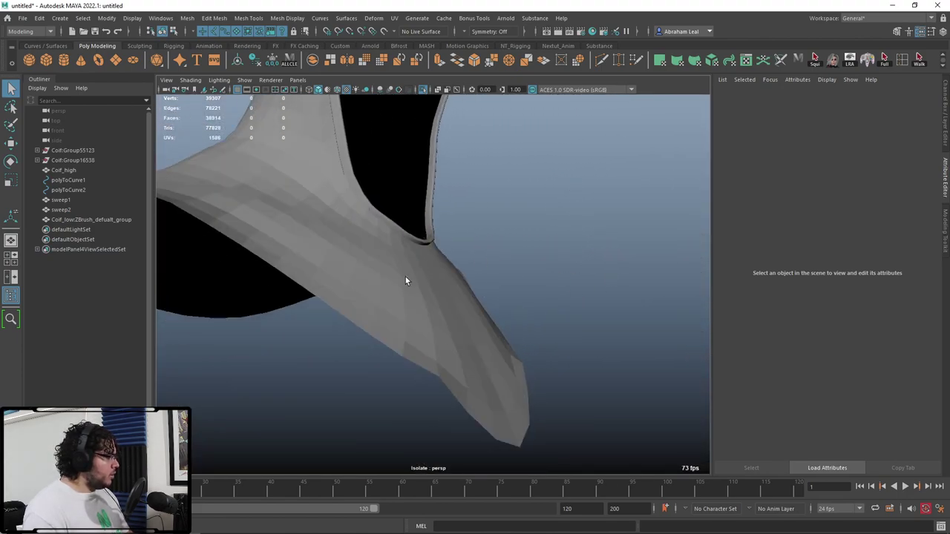
Leave isolation and isolate the low-poly hood again with both the face-opening and hem trims
click(407, 279)
click(422, 90)
click(442, 391)
shift+click(442, 346)
click(347, 162)
shift+click(328, 201)
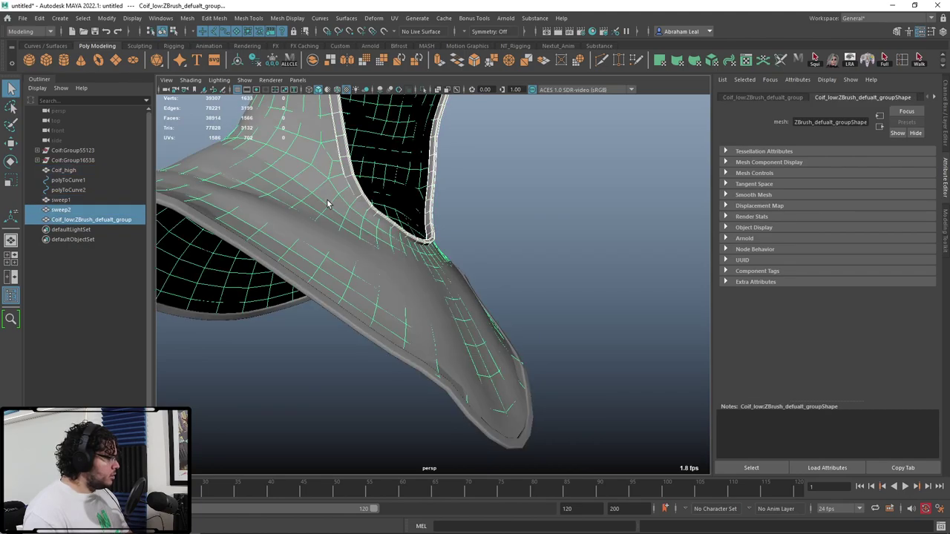
shift+click(306, 297)
click(423, 90)
alt+drag(447, 186, 381, 239)
alt+right_drag(381, 239, 403, 237)
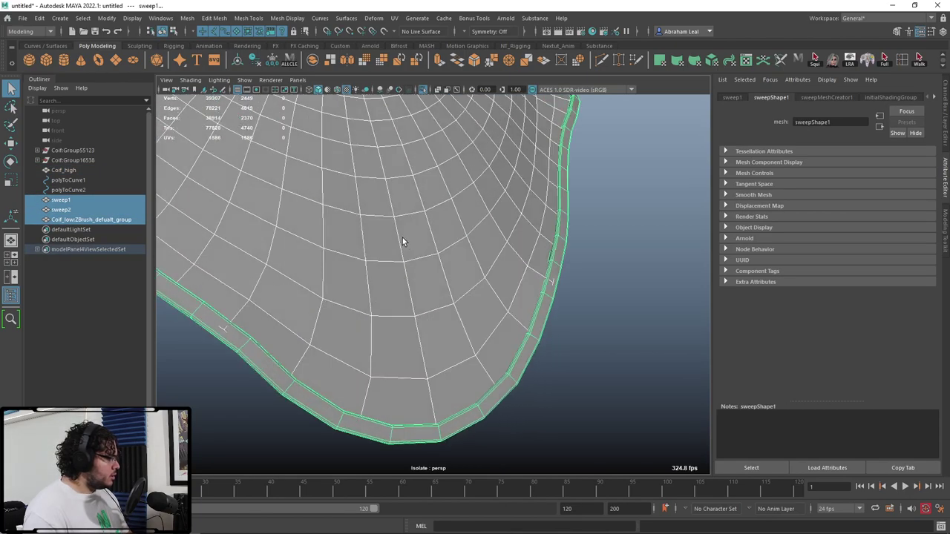
Select a single border vertex of the low-poly hood beside the trim and move it slightly
click(627, 326)
alt+drag(627, 326, 386, 270)
click(386, 268)
alt+middle_drag(386, 257, 400, 225)
right_drag(400, 225, 365, 224)
drag(417, 199, 532, 345)
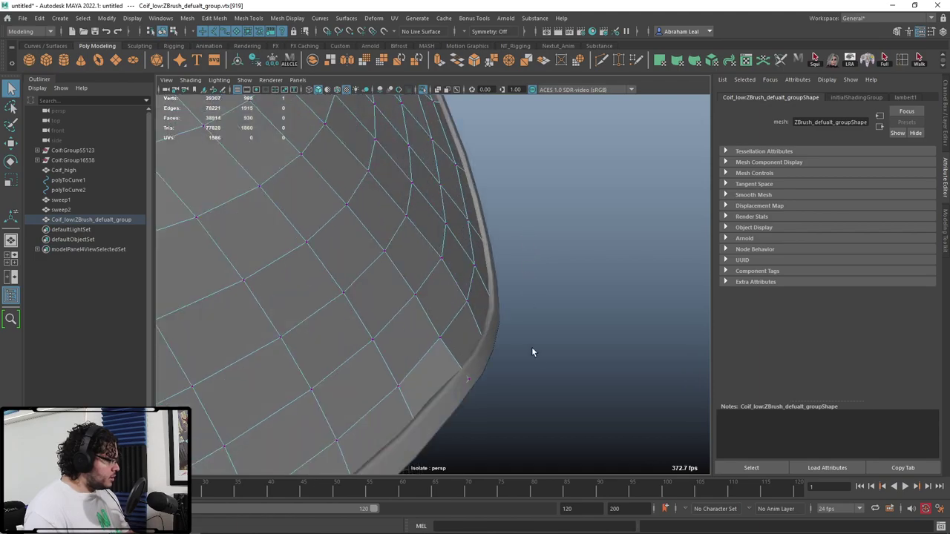
alt+drag(468, 399, 539, 350)
key(w)
drag(472, 155, 466, 156)
right_drag(472, 254, 508, 232)
click(558, 260)
Merge the three vertices protruding past the hem trim at one corner of the low-poly hood
scroll(559, 261, down, 5)
alt+drag(559, 261, 437, 227)
scroll(451, 298, up, 3)
scroll(437, 227, up, 3)
click(409, 180)
alt+drag(409, 179, 425, 207)
right_drag(425, 207, 381, 194)
key(ctrl+z)
right_drag(477, 251, 431, 230)
drag(507, 207, 457, 304)
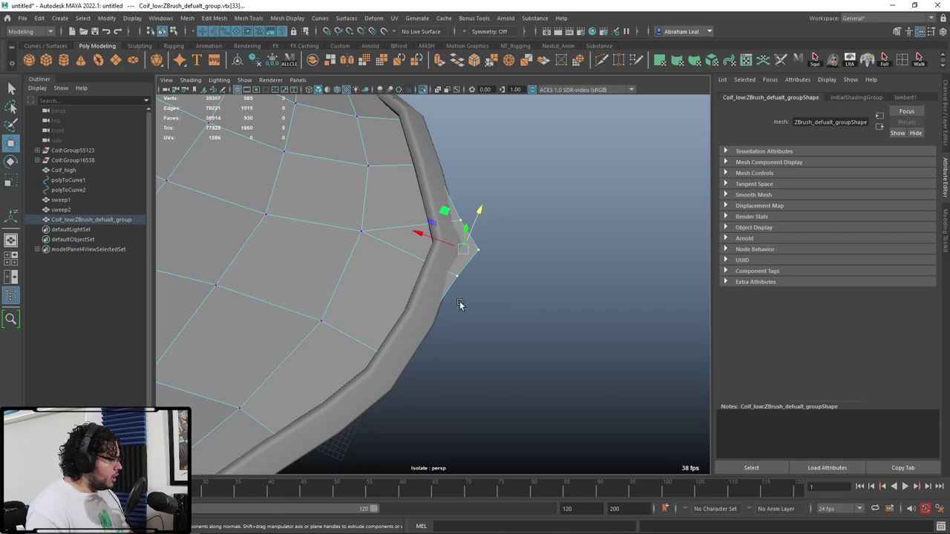
click(509, 61)
Merge the three low-poly hood vertices that protrude past the hem trim at the opposite corner
alt+drag(445, 248, 410, 315)
scroll(440, 299, down, 5)
click(410, 316)
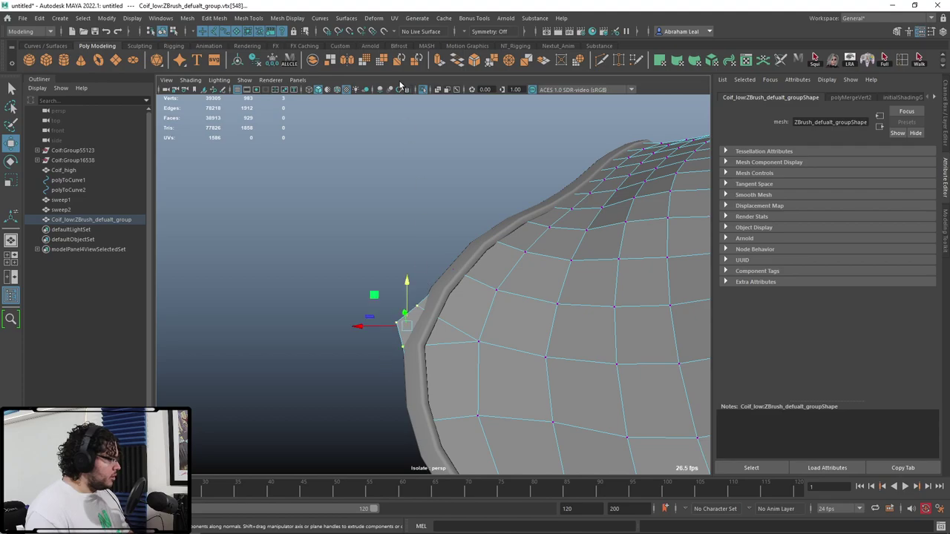
click(504, 63)
alt+drag(383, 344, 498, 246)
key(r)
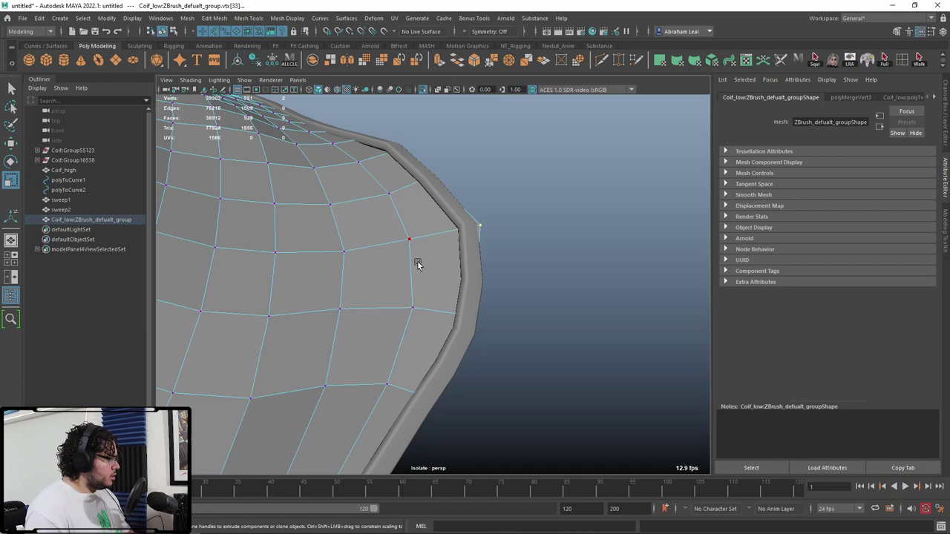
Return to object mode and soften the edges of the low-poly hood
alt+right_drag(417, 261, 392, 258)
alt+middle_drag(392, 258, 521, 219)
drag(335, 230, 578, 223)
right_drag(579, 223, 547, 227)
click(661, 153)
alt+drag(547, 228, 597, 219)
drag(627, 164, 520, 278)
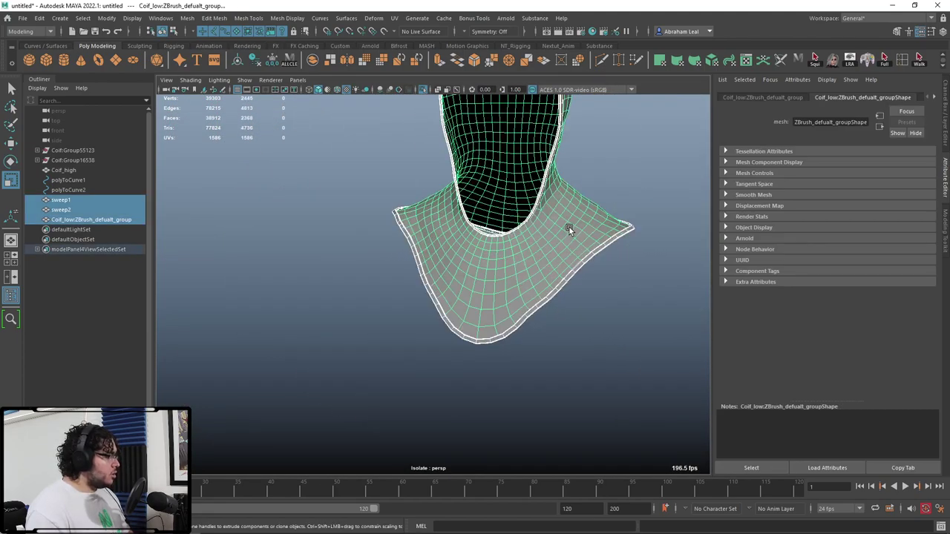
click(287, 18)
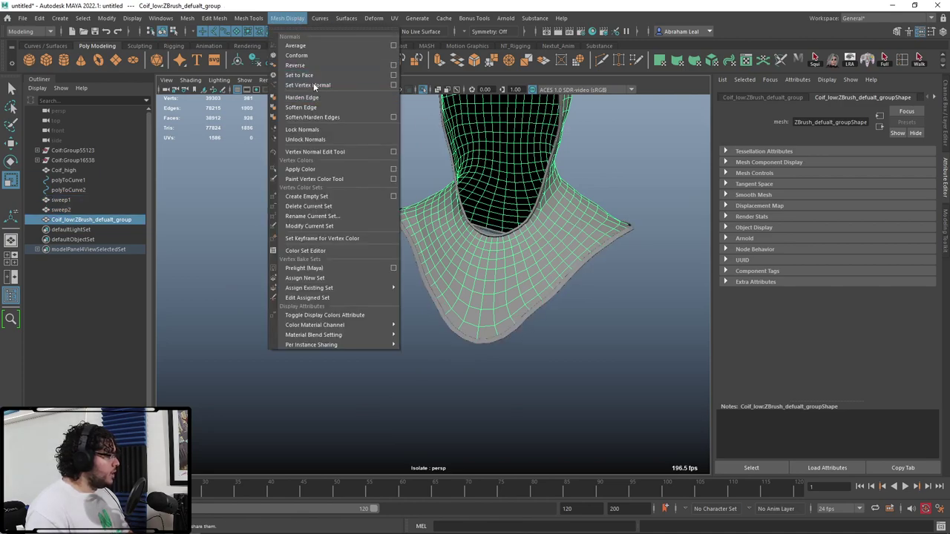
click(368, 216)
Examine the softened low-poly hood and its trims from the front, sides and hem
alt+drag(367, 217, 487, 345)
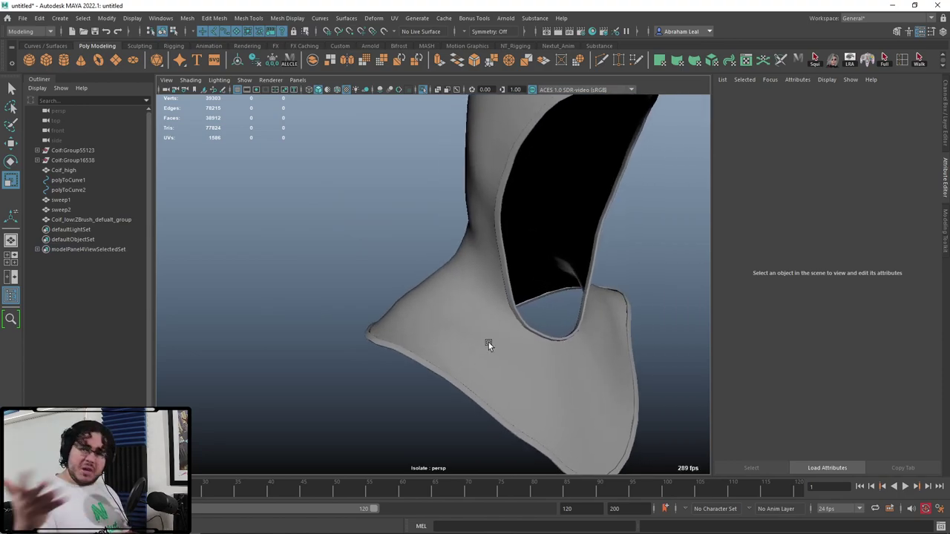
alt+drag(505, 335, 435, 222)
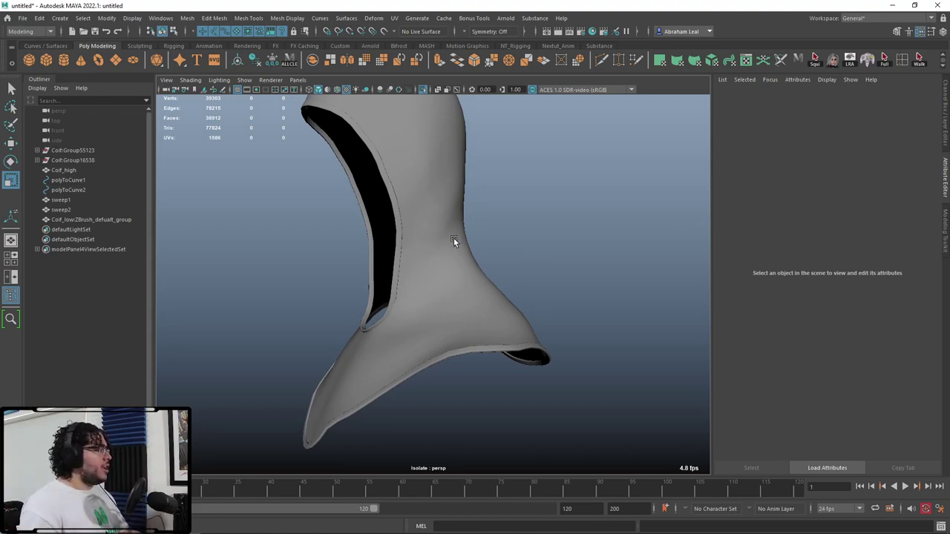
alt+drag(488, 256, 511, 281)
alt+drag(567, 315, 560, 239)
scroll(549, 322, up, 3)
click(561, 241)
scroll(602, 269, down, 3)
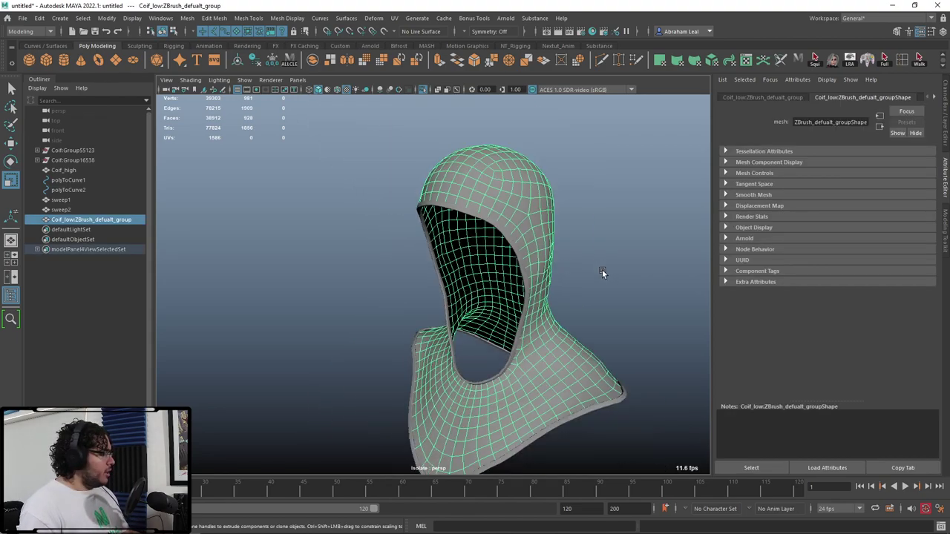
Apply a planar UV projection from the camera to the low-poly hood and both trims, keeping the image width/height ratio
drag(632, 205, 383, 421)
alt+middle_drag(512, 349, 515, 242)
drag(638, 207, 428, 417)
key(1)
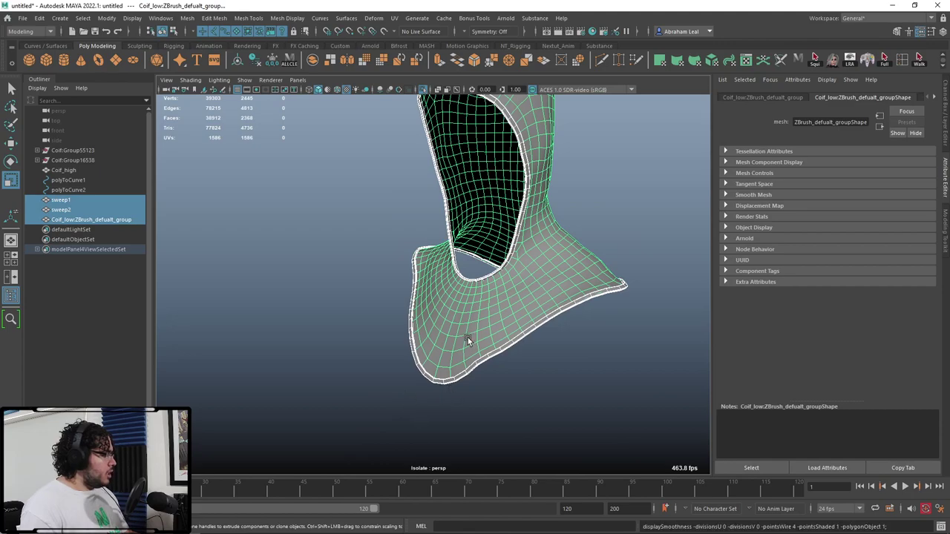
click(394, 18)
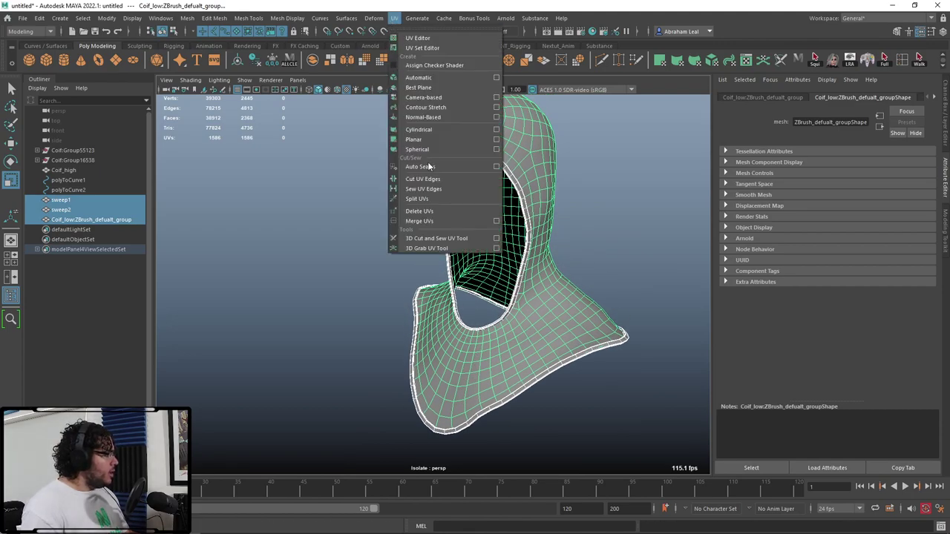
click(496, 140)
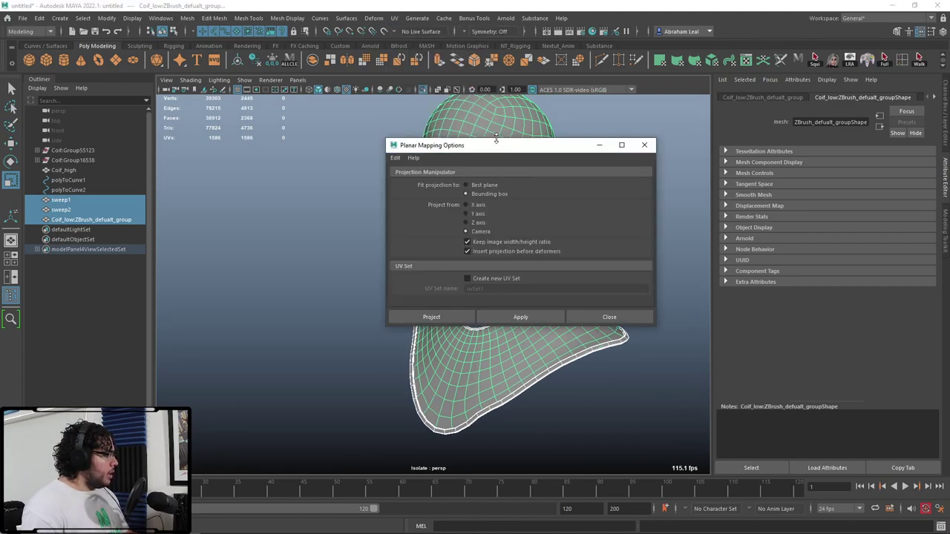
click(522, 317)
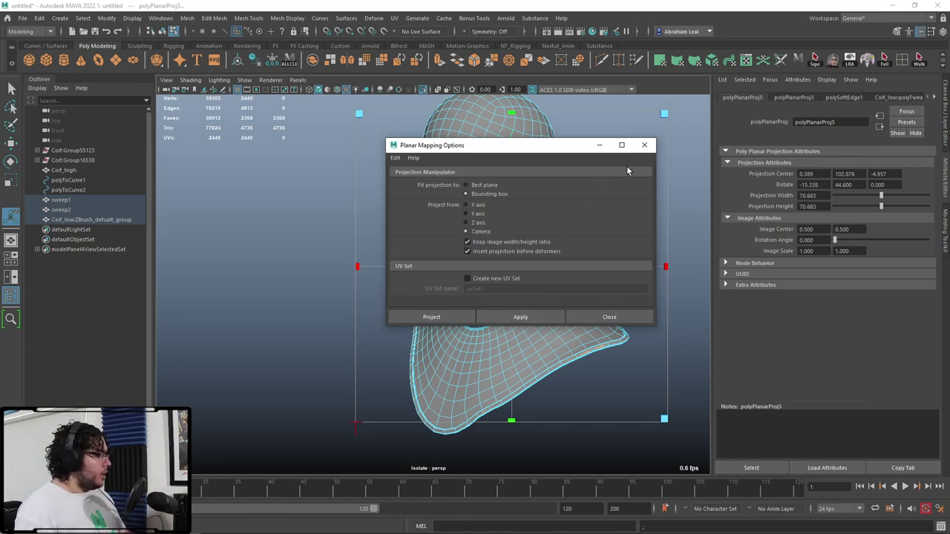
click(644, 145)
Isolate the low-poly hood alone and cut a UV seam along its centre back and over the crown with 3D Cut and Sew
click(533, 176)
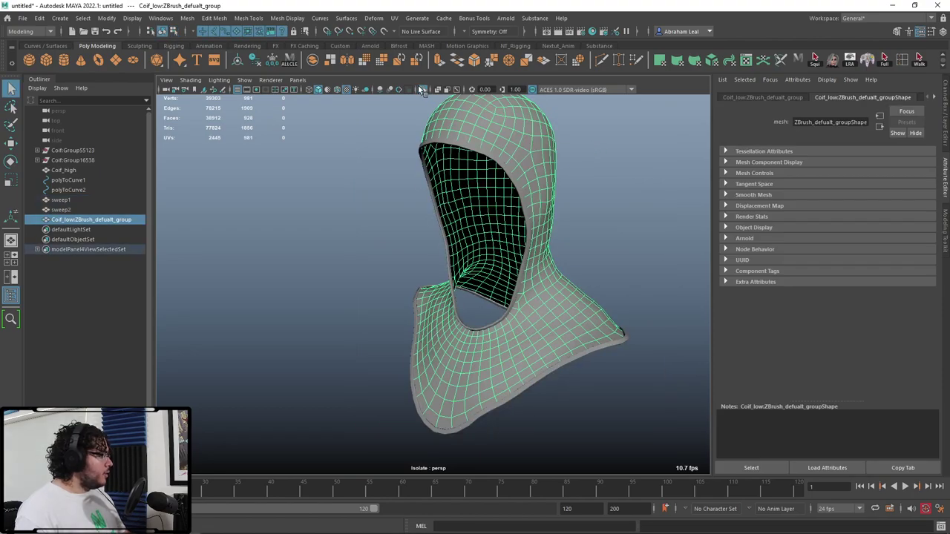
click(423, 89)
alt+drag(528, 141, 512, 196)
click(423, 89)
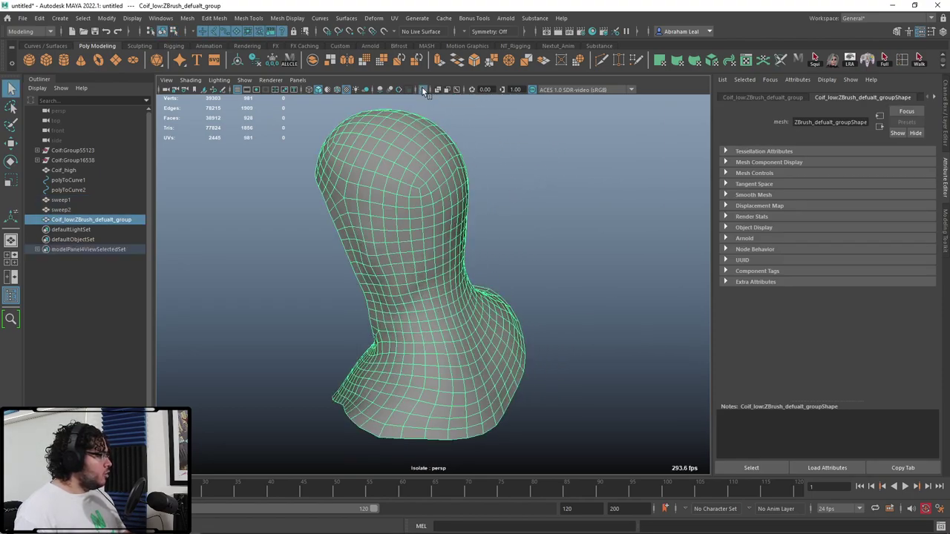
click(396, 19)
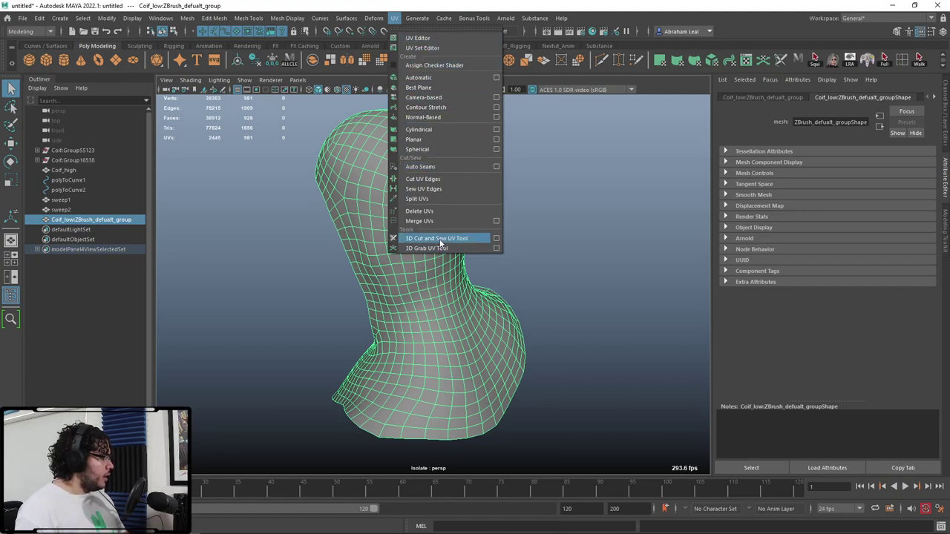
click(436, 238)
alt+drag(545, 258, 481, 216)
click(361, 269)
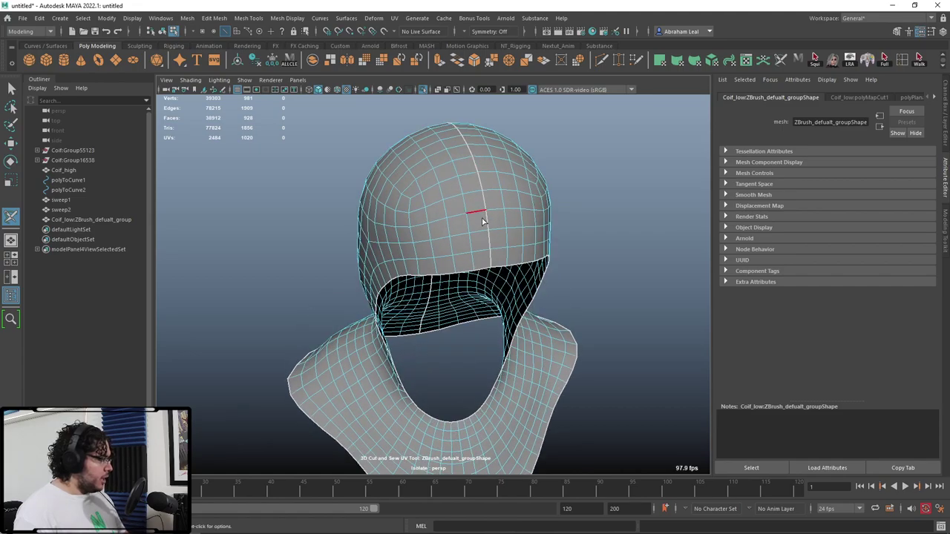
Remove the stretch of UV seam between the crown and the face opening, and reselect the hood in object mode
key(ctrl+z)
alt+drag(465, 139, 462, 231)
key(q)
click(492, 220)
Open the UV Editor and unfold all UVs of the low-poly hood
click(394, 17)
click(416, 33)
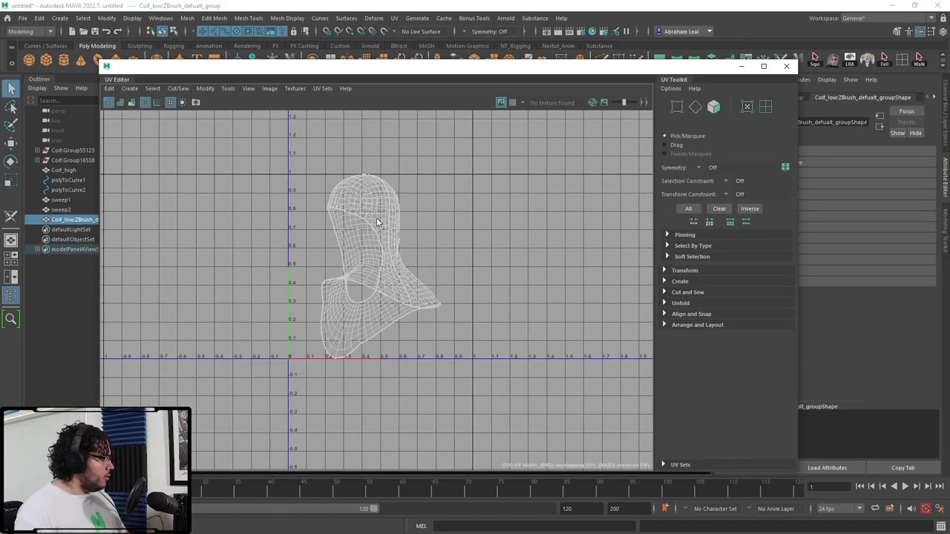
right_drag(376, 218, 323, 211)
drag(294, 153, 498, 450)
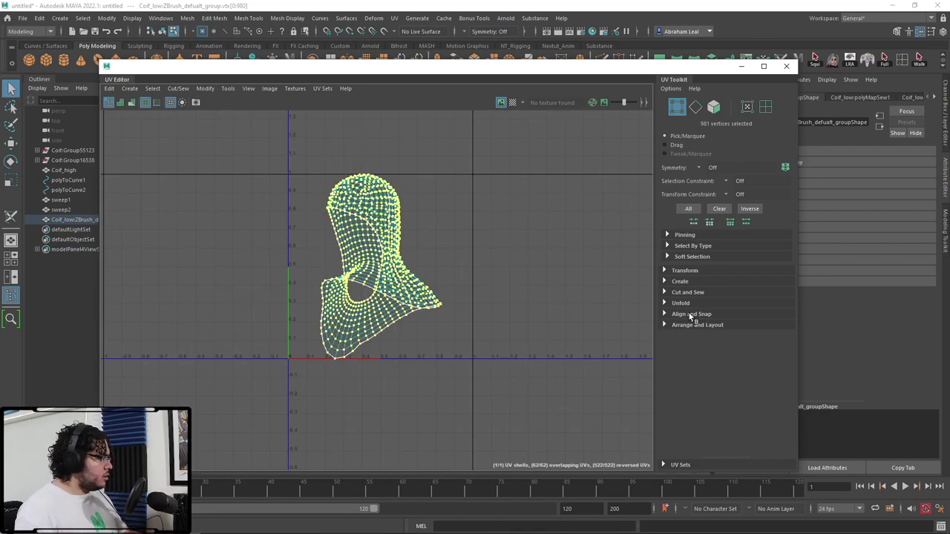
click(666, 303)
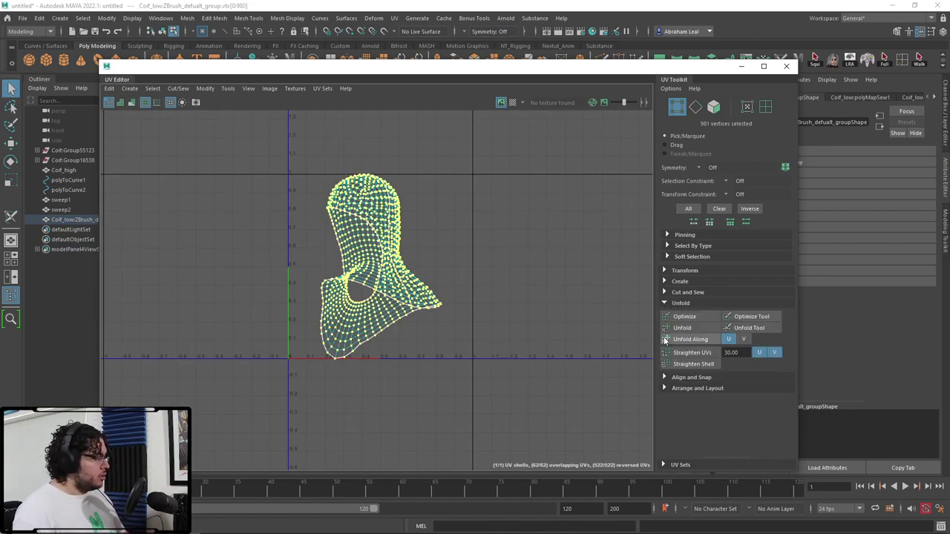
click(682, 328)
click(478, 282)
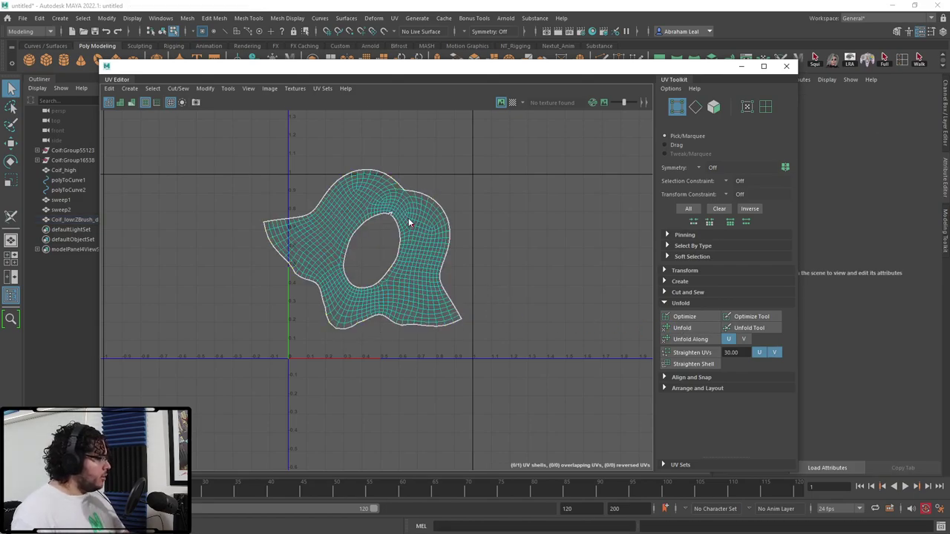
Sew the split UV point on the rim of the oval opening and move it into line with the rim
right_drag(409, 221, 430, 214)
alt+middle_drag(429, 221, 468, 282)
scroll(468, 283, up, 10)
scroll(357, 269, up, 4)
right_drag(335, 218, 264, 205)
click(435, 190)
click(311, 204)
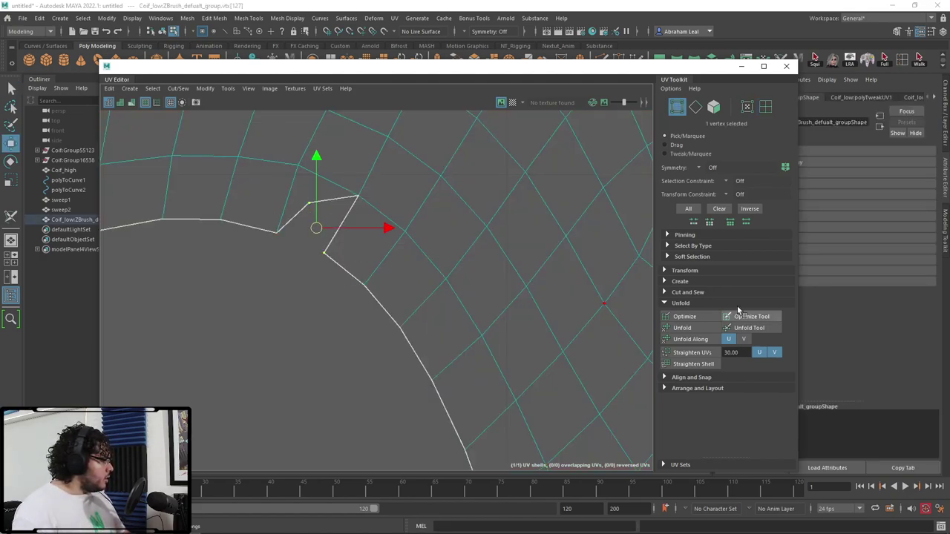
click(667, 292)
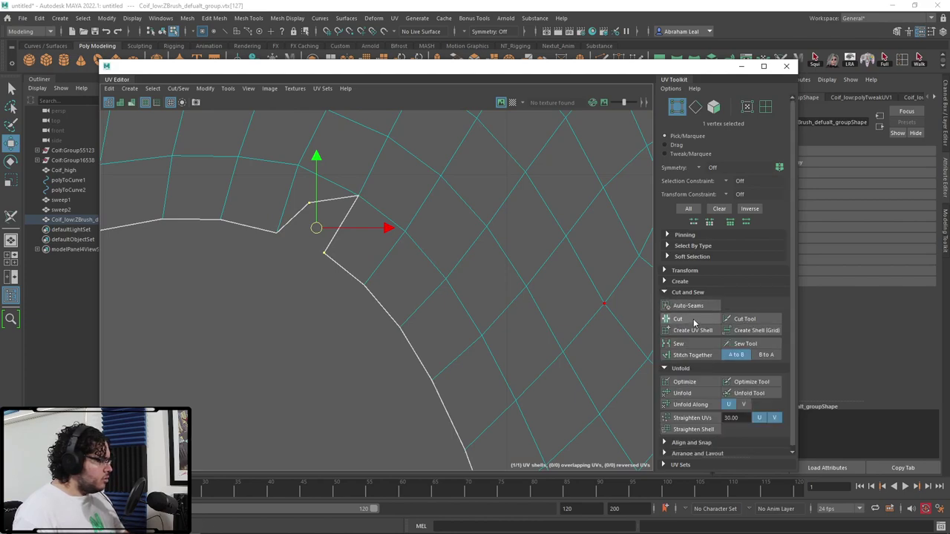
click(678, 344)
drag(315, 230, 327, 252)
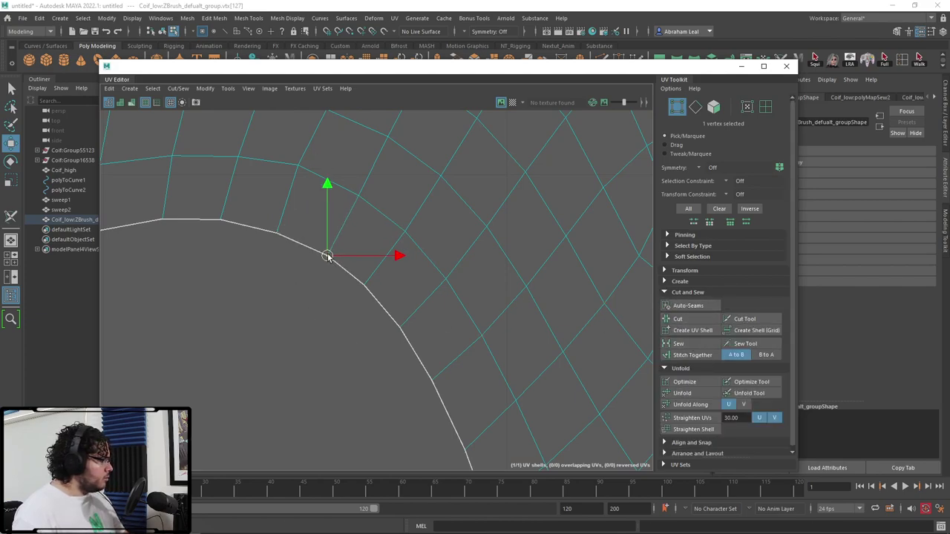
Display the checker map on the low-poly hood and examine its UV distortion around the head, neck and collar
scroll(403, 282, down, 4)
scroll(413, 277, down, 5)
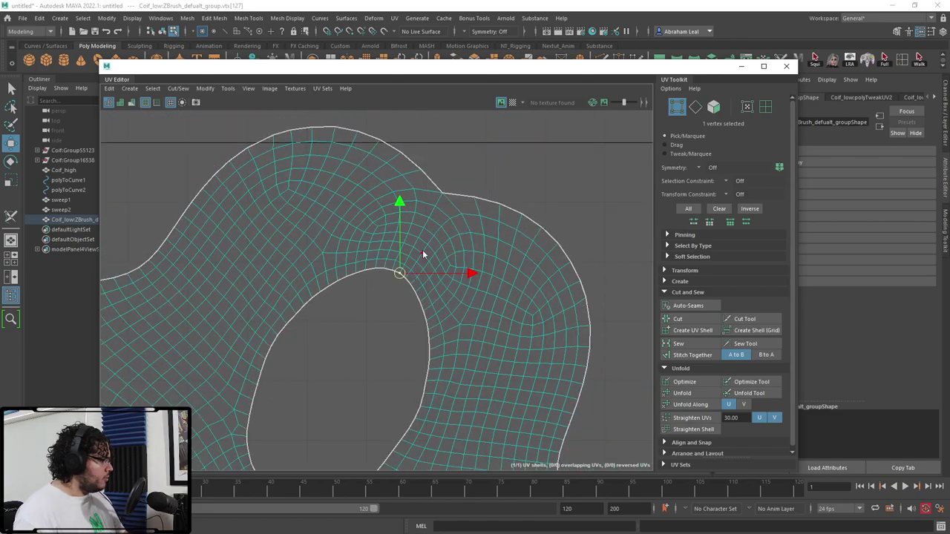
right_drag(422, 251, 501, 257)
scroll(500, 258, down, 9)
alt+middle_drag(475, 277, 509, 248)
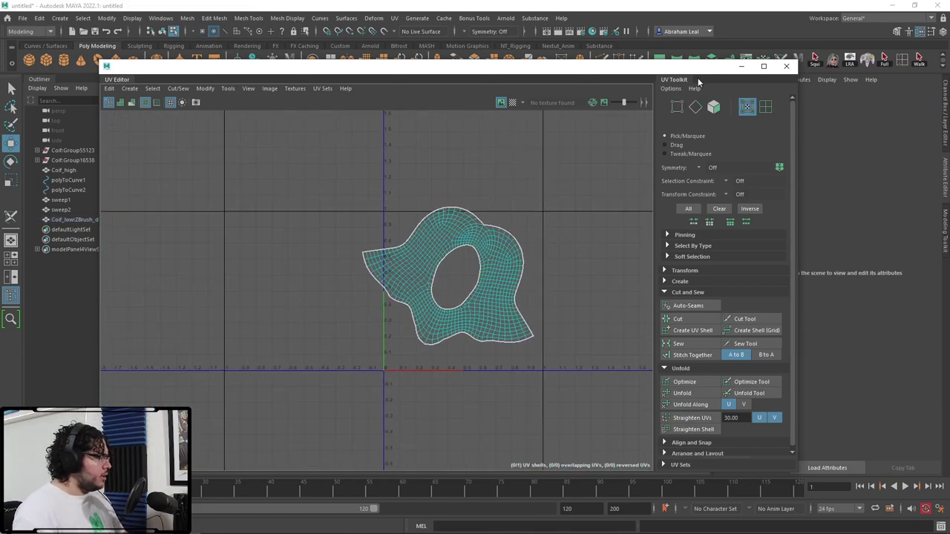
click(513, 102)
drag(574, 69, 299, 313)
scroll(469, 279, up, 4)
alt+middle_drag(468, 279, 582, 194)
alt+drag(582, 195, 574, 281)
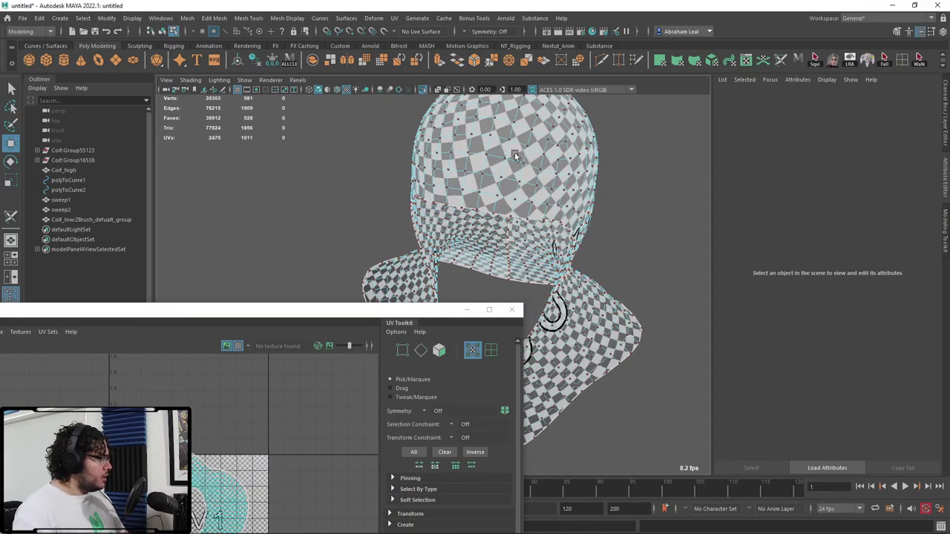
scroll(437, 161, down, 3)
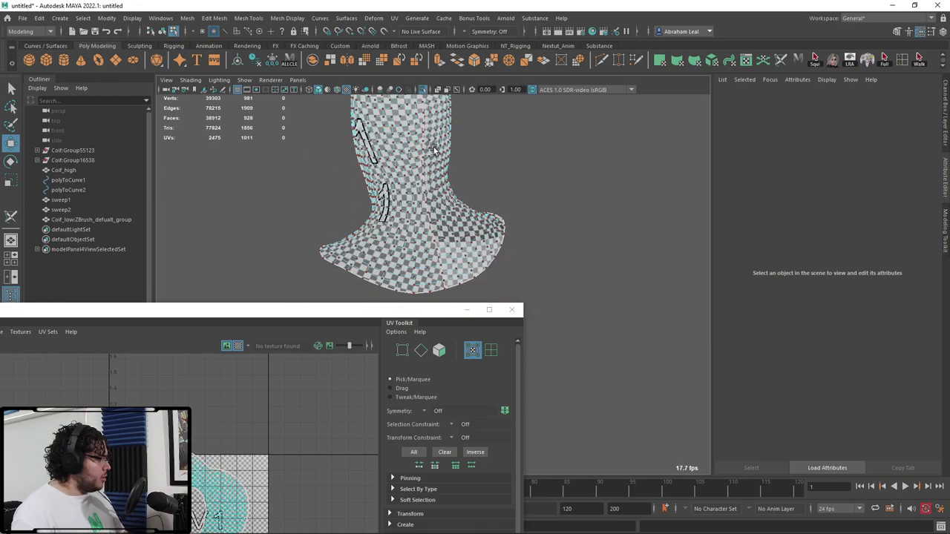
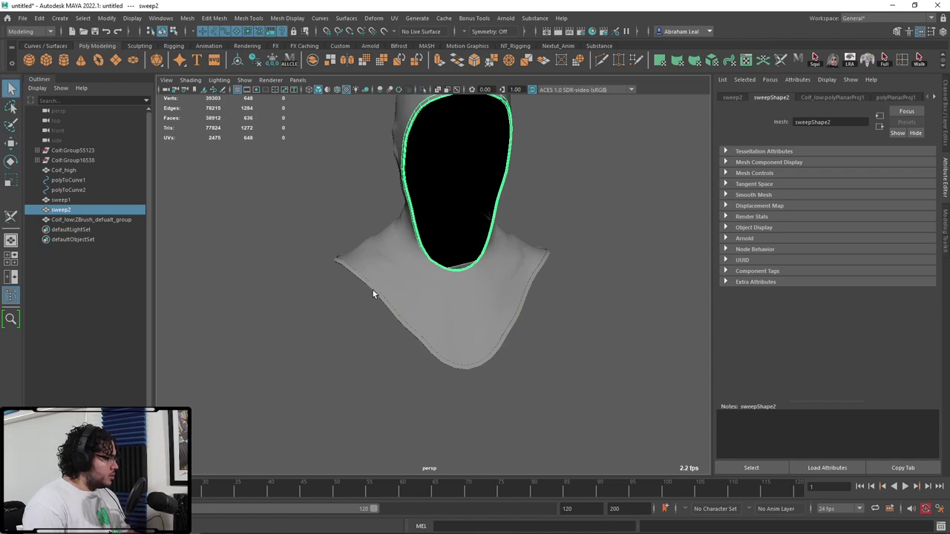
Isolate the face-opening trim together with the hem trim
shift+click(373, 290)
click(425, 90)
alt+drag(448, 171, 422, 254)
scroll(418, 301, up, 3)
alt+drag(418, 301, 471, 286)
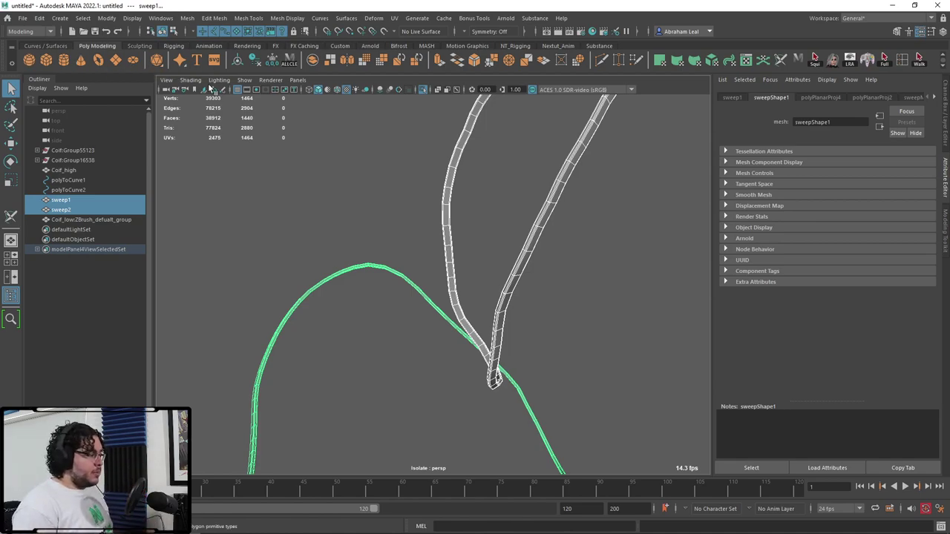
Examine the shape and edge flow of both isolated trims to plan their UV seams
scroll(515, 295, down, 4)
alt+drag(516, 299, 561, 328)
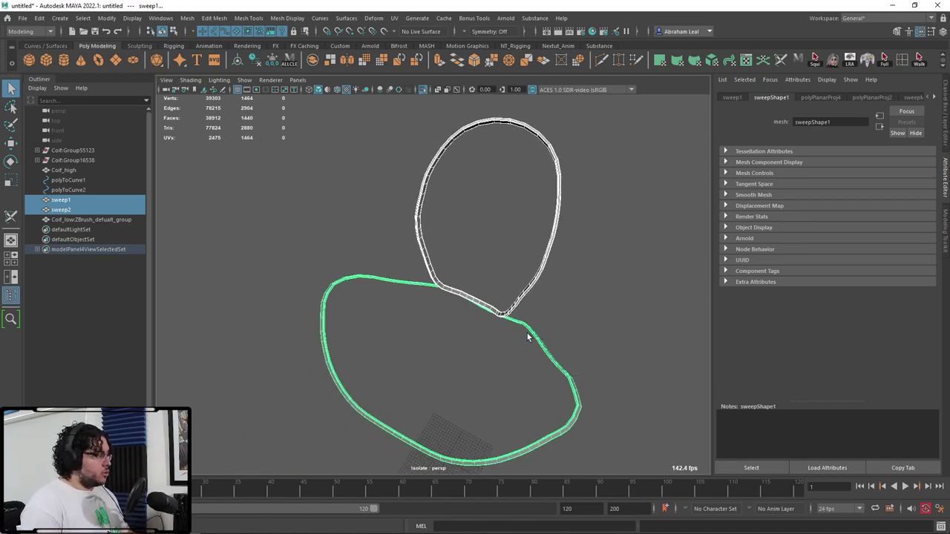
scroll(488, 327, up, 6)
scroll(451, 339, down, 5)
scroll(459, 335, up, 4)
alt+drag(468, 329, 498, 314)
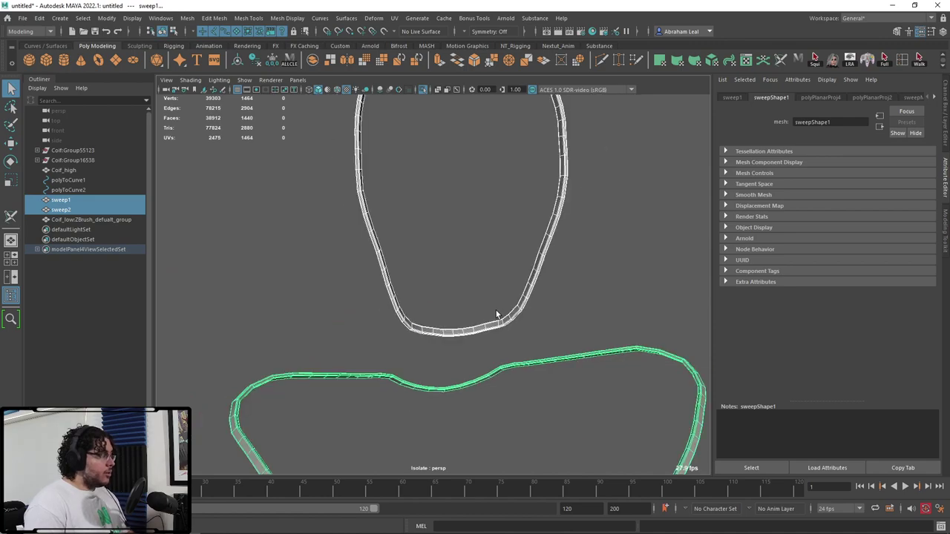
alt+right_drag(498, 314, 504, 355)
scroll(504, 356, up, 3)
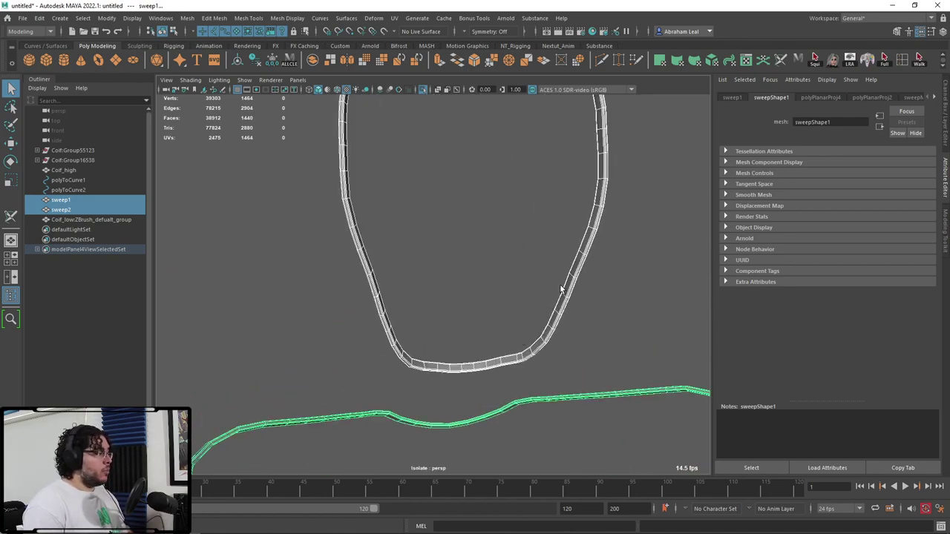
scroll(561, 290, down, 3)
alt+middle_drag(551, 302, 550, 339)
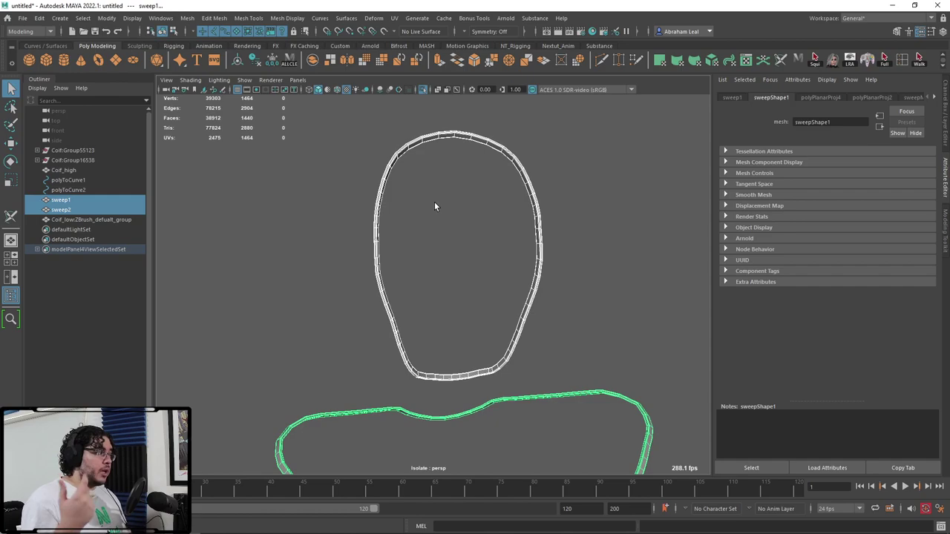
alt+middle_drag(444, 189, 436, 243)
alt+right_drag(436, 244, 484, 253)
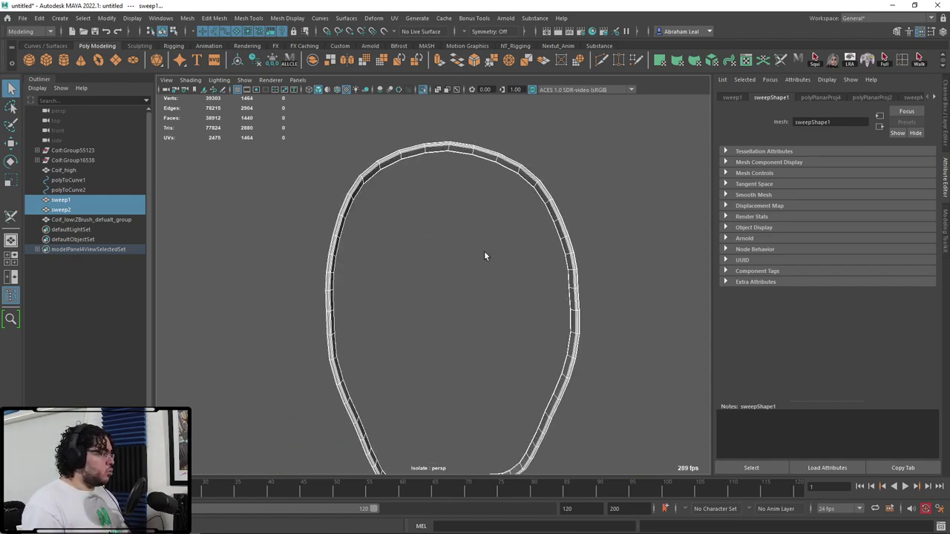
Try to cut a UV seam along the face-opening trim with both trims loaded in the 3D Cut and Sew UV Tool
click(394, 18)
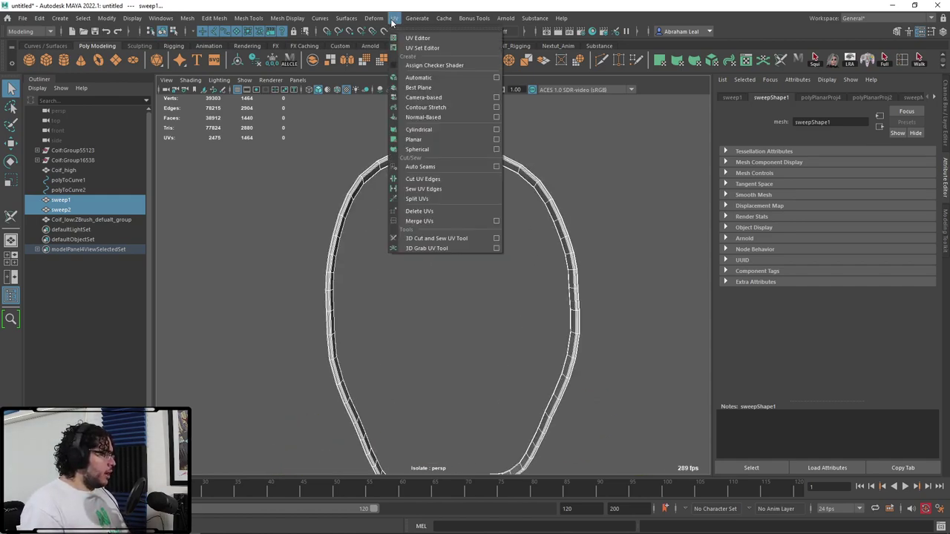
click(432, 238)
scroll(416, 215, up, 8)
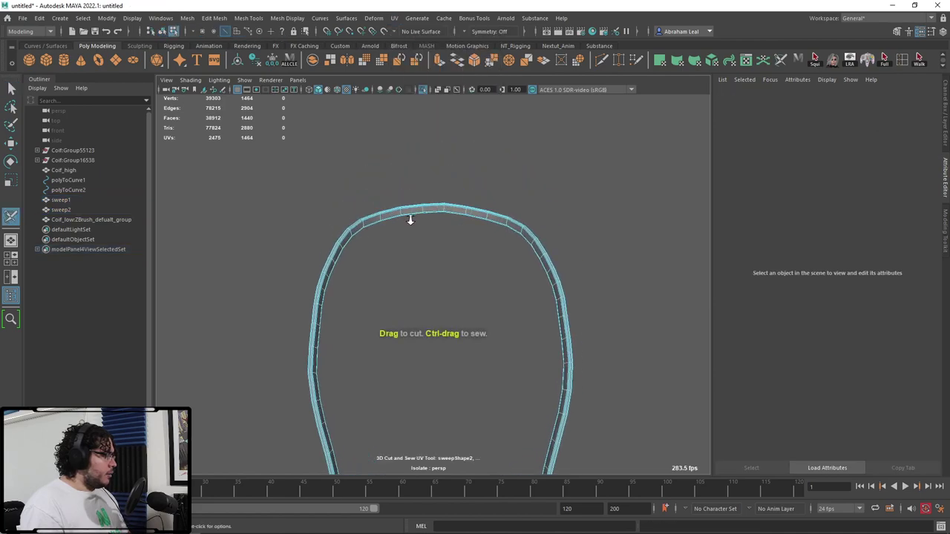
scroll(384, 225, up, 3)
drag(384, 130, 403, 123)
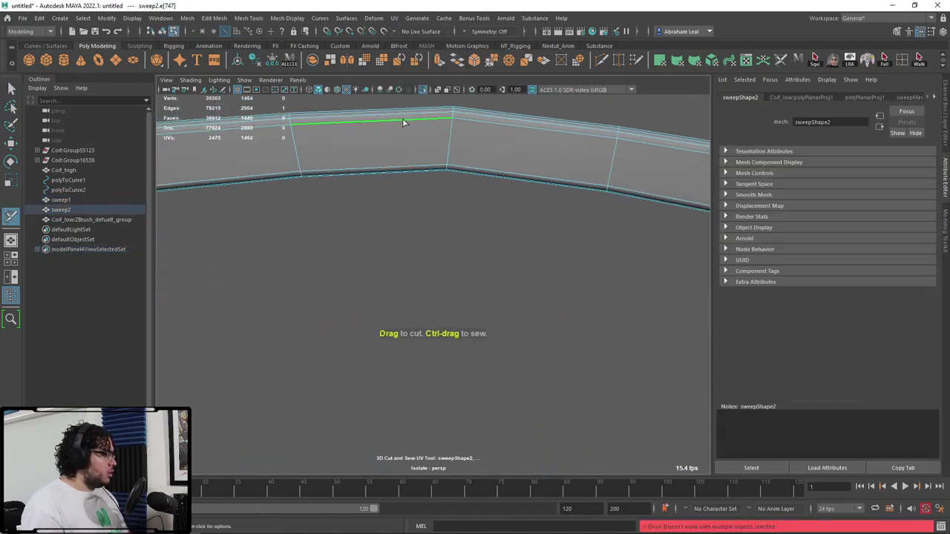
key(q)
right_drag(432, 139, 486, 117)
key(3)
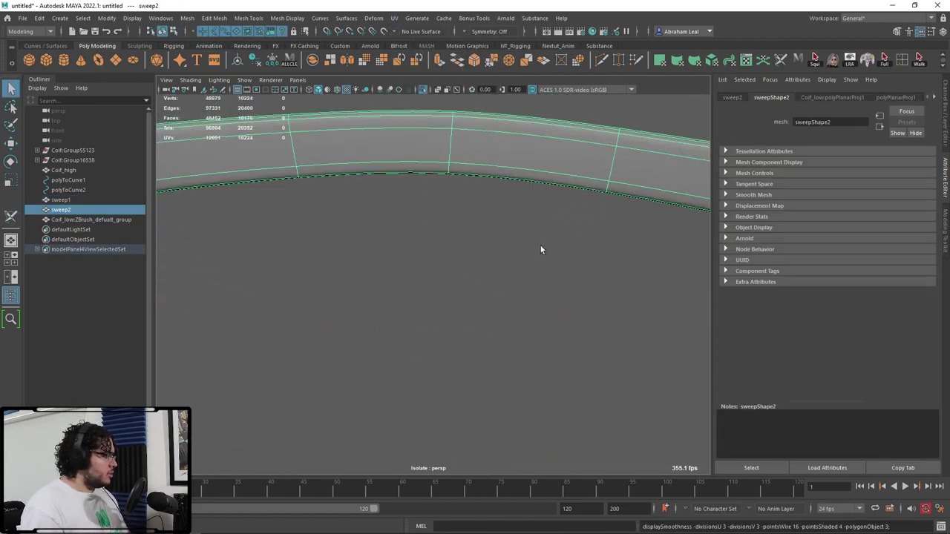
key(1)
Select the face-opening trim and the hem trim together and delete their construction history
scroll(444, 182, down, 3)
scroll(460, 215, down, 10)
alt+middle_drag(513, 299, 515, 155)
scroll(519, 215, down, 3)
drag(526, 240, 400, 462)
scroll(409, 204, up, 10)
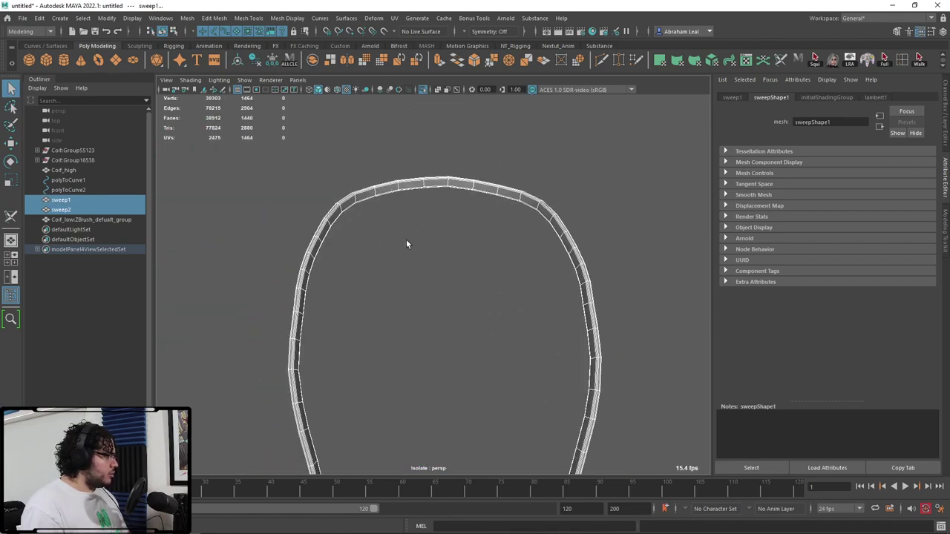
Cut a lengthwise UV seam along the whole face-opening trim and the whole hem trim with the 3D Cut and Sew UV Tool
drag(492, 144, 439, 205)
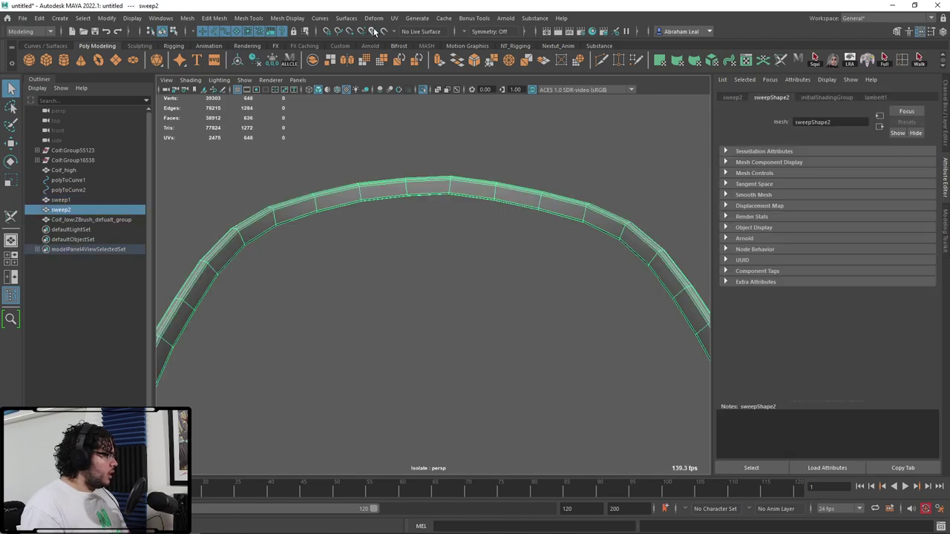
click(394, 18)
click(442, 239)
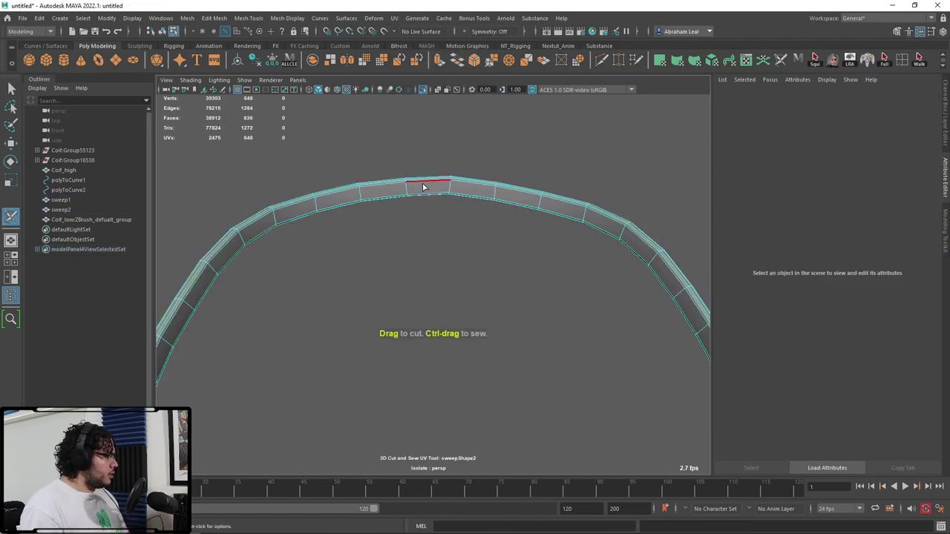
key(f)
scroll(391, 271, up, 6)
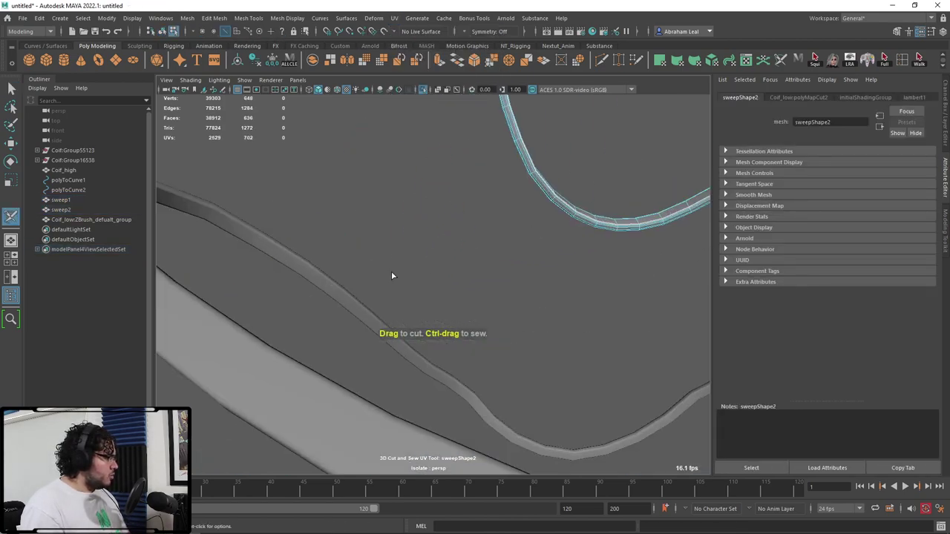
click(311, 265)
double_click(308, 260)
Cut UV seams across the face-opening trim at the top of the oval and near its lower end
scroll(307, 259, down, 3)
alt+middle_drag(400, 241, 352, 423)
alt+drag(341, 262, 358, 215)
click(358, 168)
alt+middle_drag(416, 145, 382, 240)
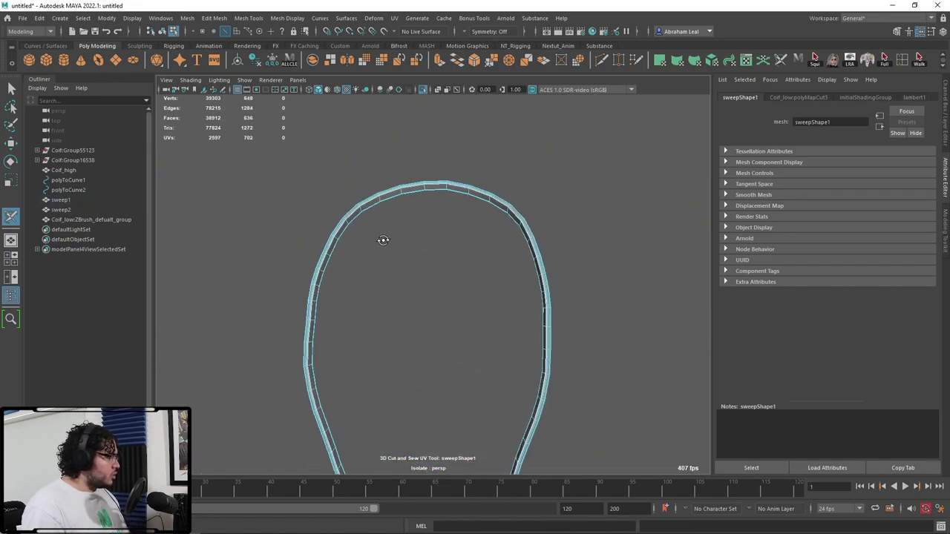
alt+drag(381, 240, 396, 238)
alt+right_drag(399, 237, 430, 218)
scroll(430, 217, up, 2)
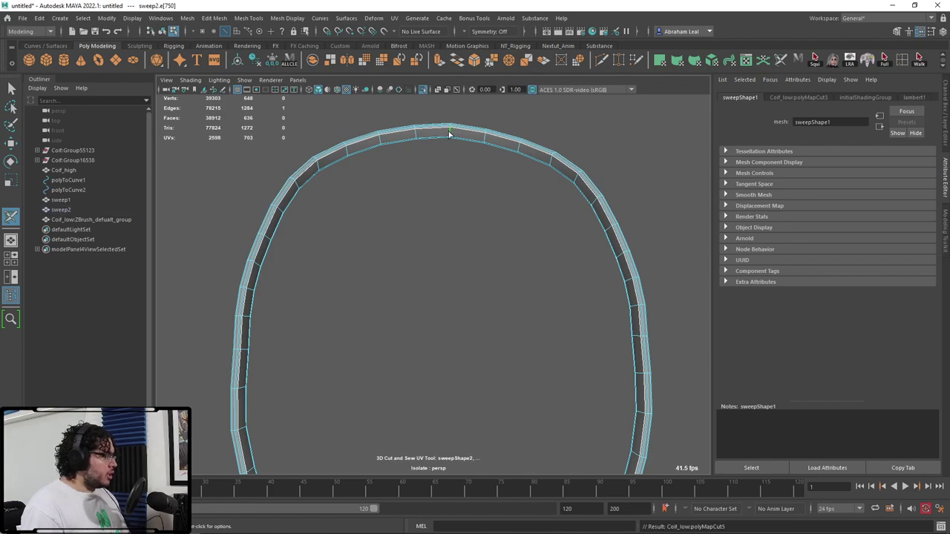
double_click(449, 133)
alt+middle_drag(451, 319, 441, 173)
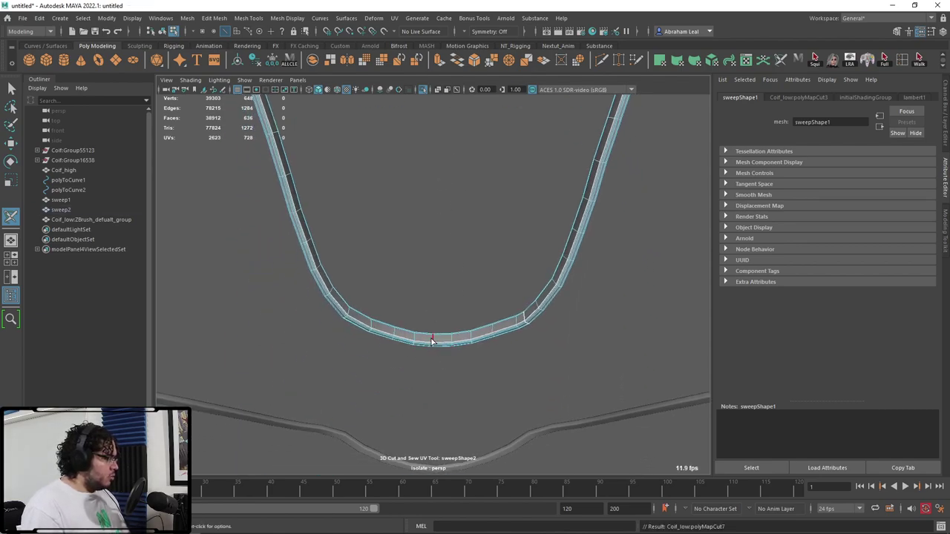
Cut two more UV seams across the face-opening trim to divide it into shorter strips
scroll(463, 251, down, 5)
alt+middle_drag(464, 251, 457, 342)
alt+drag(457, 344, 366, 254)
scroll(367, 255, up, 5)
alt+middle_drag(366, 254, 421, 315)
alt+drag(422, 315, 348, 268)
alt+drag(460, 286, 447, 302)
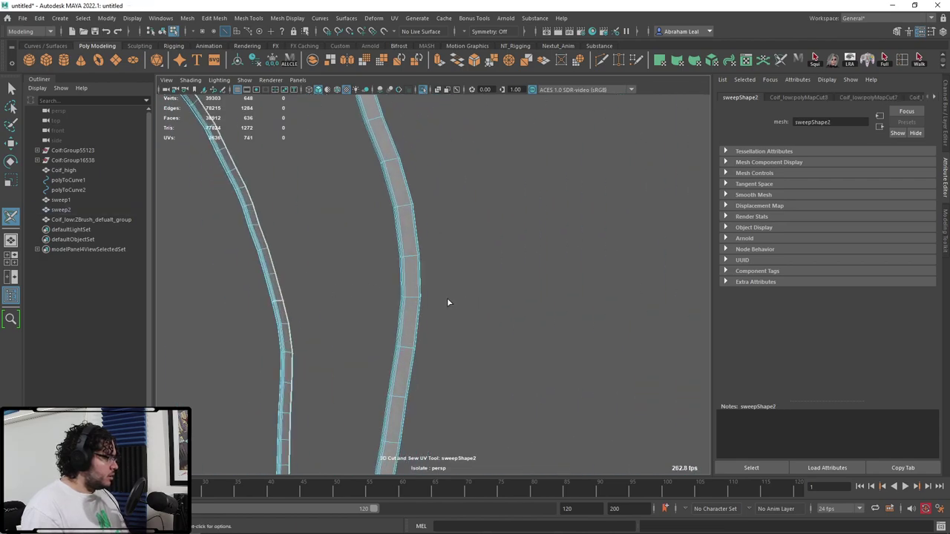
scroll(415, 299, down, 5)
alt+drag(458, 365, 441, 253)
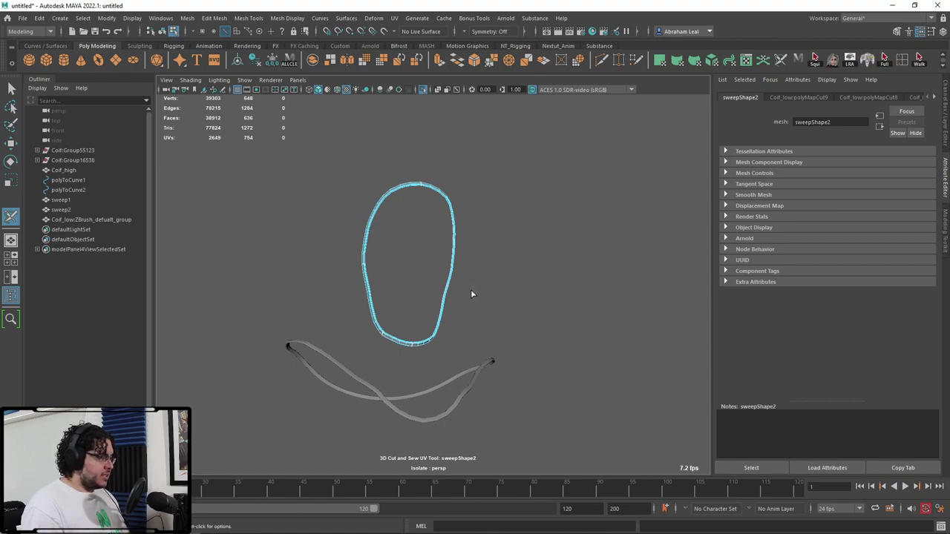
Switch UV seam cutting to the hem trim and cut a seam across its lowest point
alt+drag(470, 294, 517, 288)
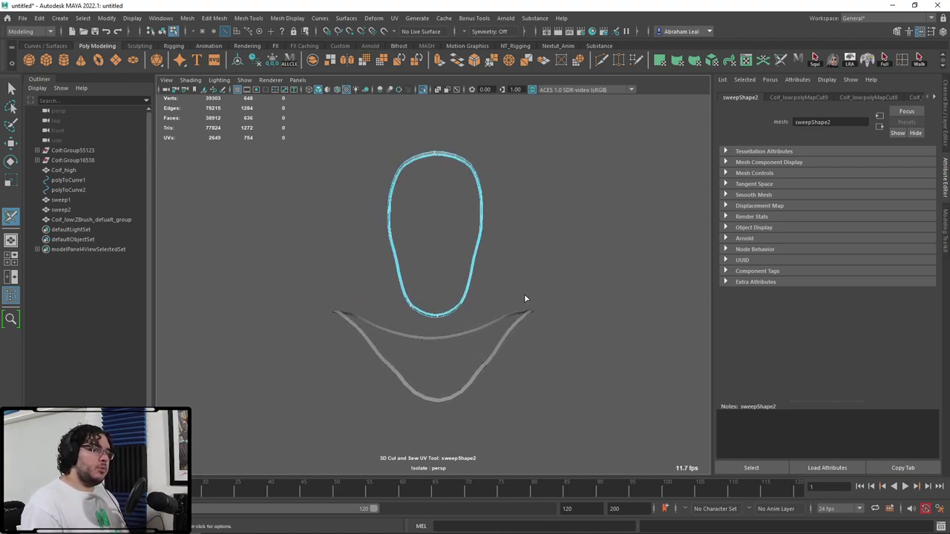
alt+middle_drag(528, 348, 525, 299)
scroll(524, 299, up, 5)
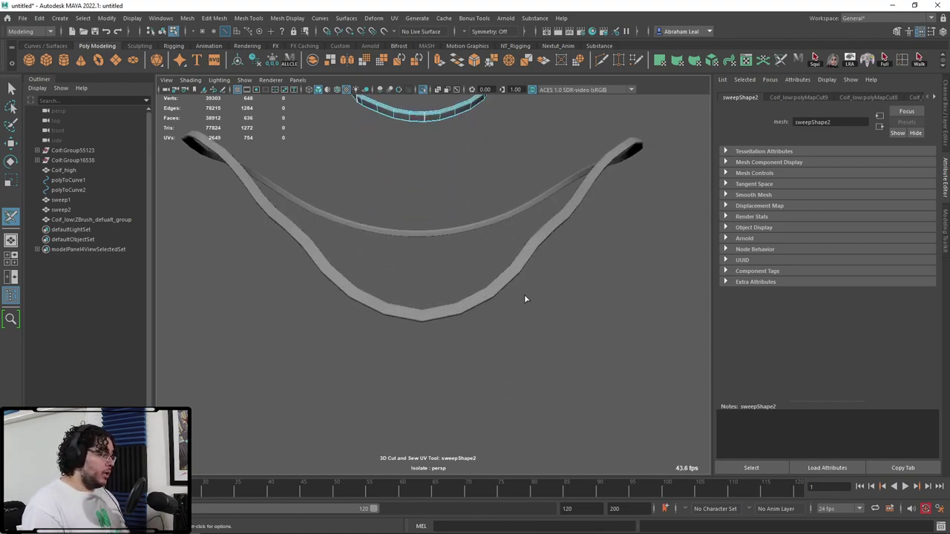
alt+drag(439, 302, 469, 340)
key(q)
click(435, 348)
key(g)
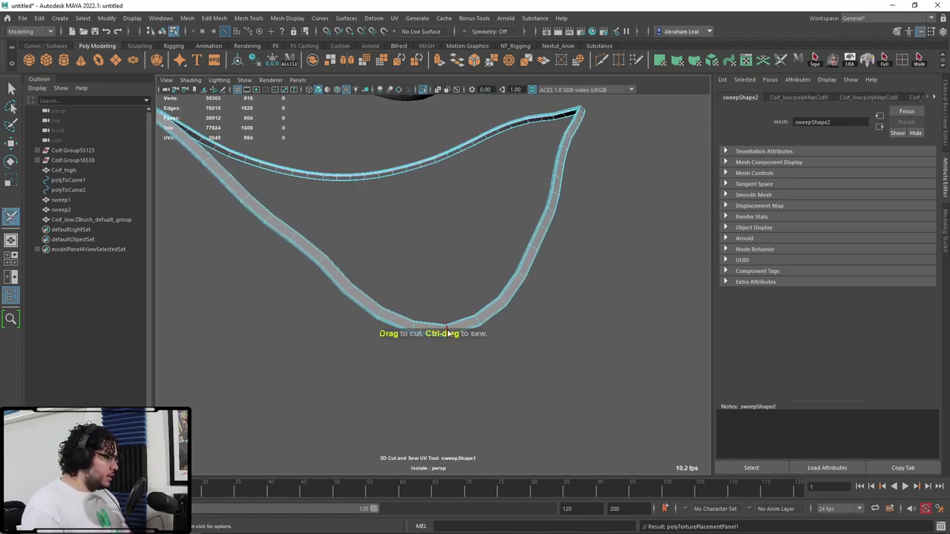
double_click(446, 330)
Cut two more UV seams across the hem trim to divide it into shorter strips
alt+middle_drag(498, 352, 515, 326)
scroll(514, 331, up, 5)
alt+drag(514, 332, 490, 394)
double_click(479, 345)
scroll(491, 391, up, 3)
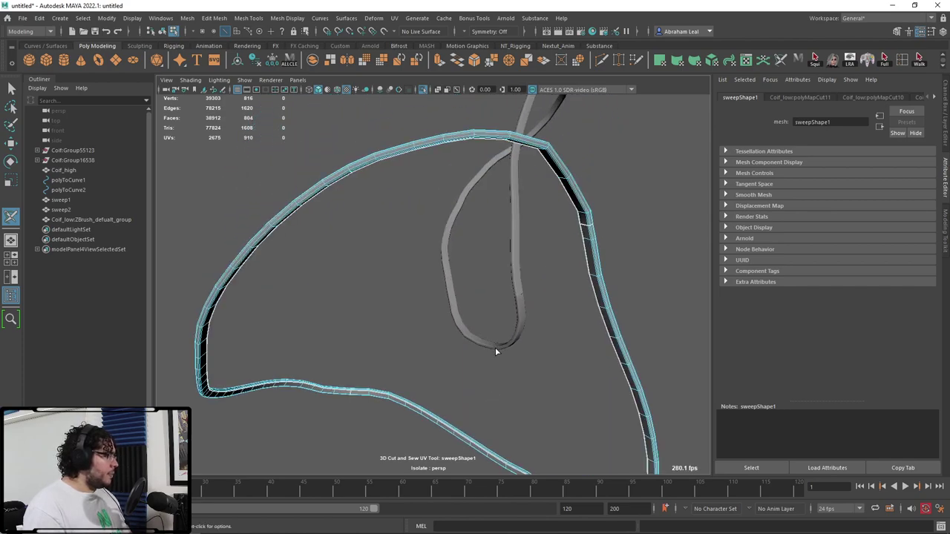
alt+drag(496, 351, 594, 211)
click(396, 394)
Open the UV Editor for both trims, select all their UV shells and unfold them
key(q)
key(F8)
click(394, 17)
click(412, 36)
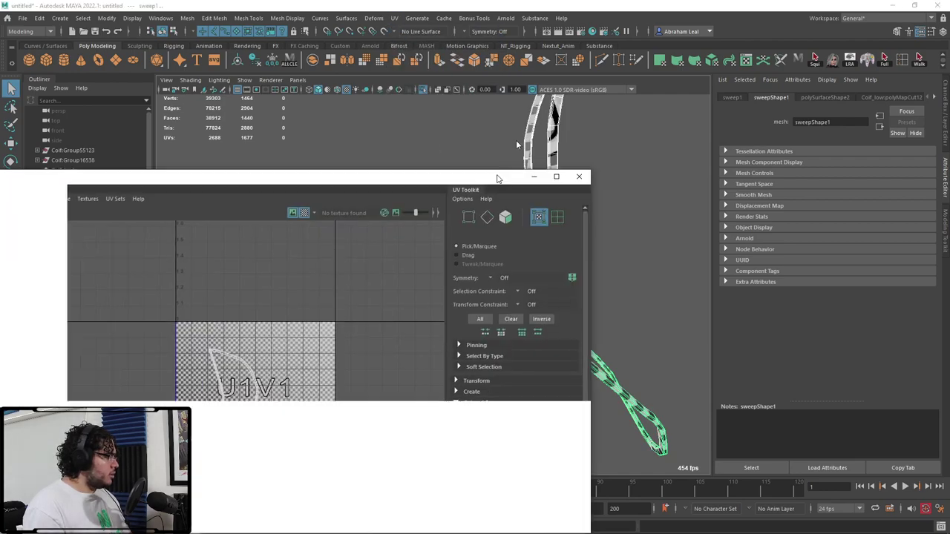
drag(498, 178, 527, 113)
right_drag(314, 263, 271, 248)
drag(186, 242, 466, 498)
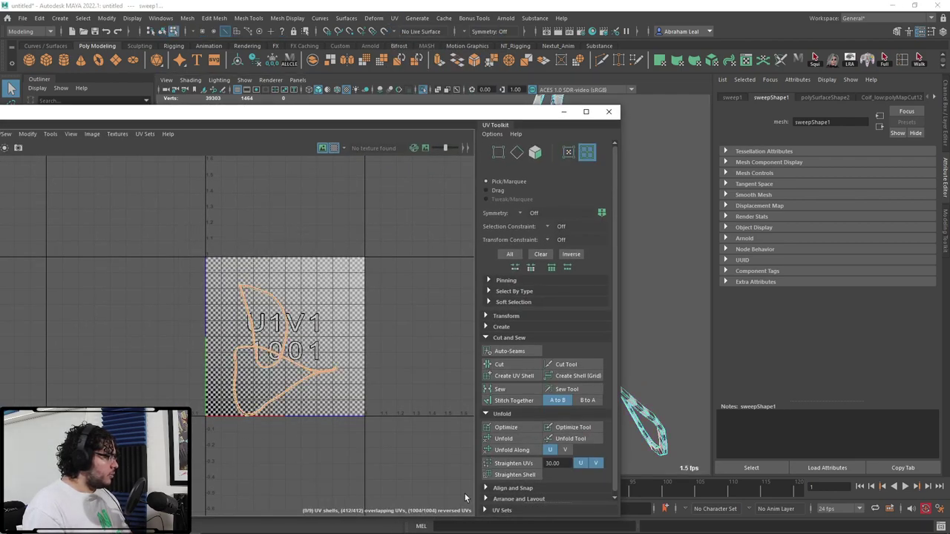
click(505, 441)
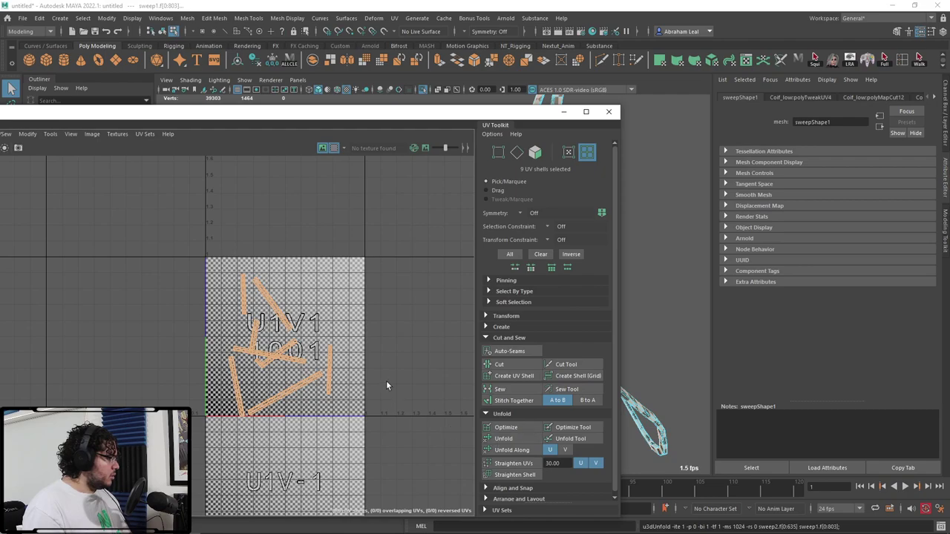
Check the shortest unfolded shell of the face-opening trim and delete the construction history of both trims
scroll(332, 373, up, 5)
scroll(332, 373, up, 3)
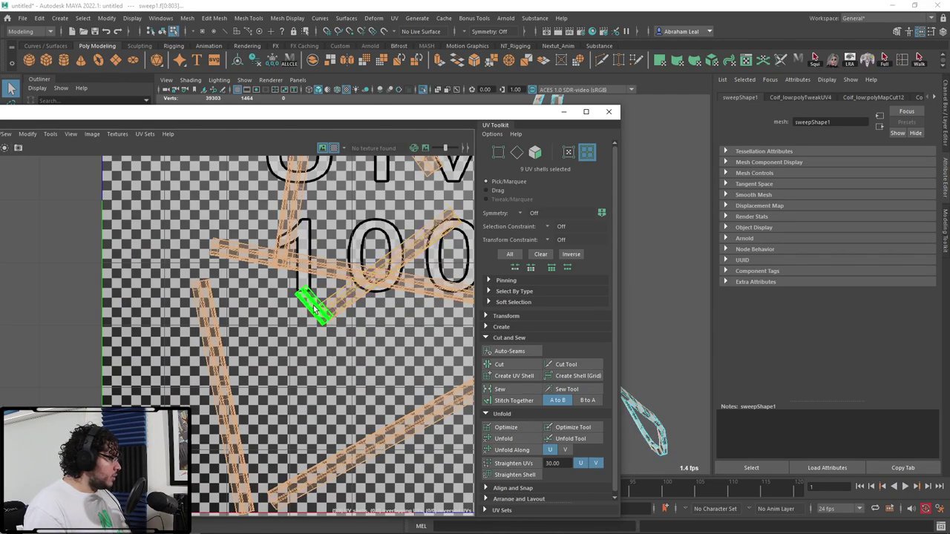
click(316, 310)
scroll(319, 315, down, 4)
drag(503, 123, 341, 119)
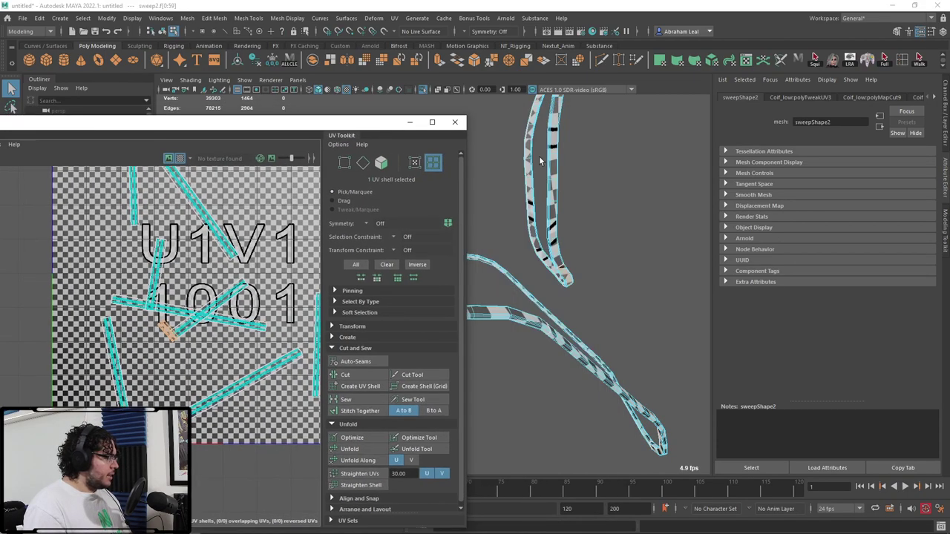
key(F8)
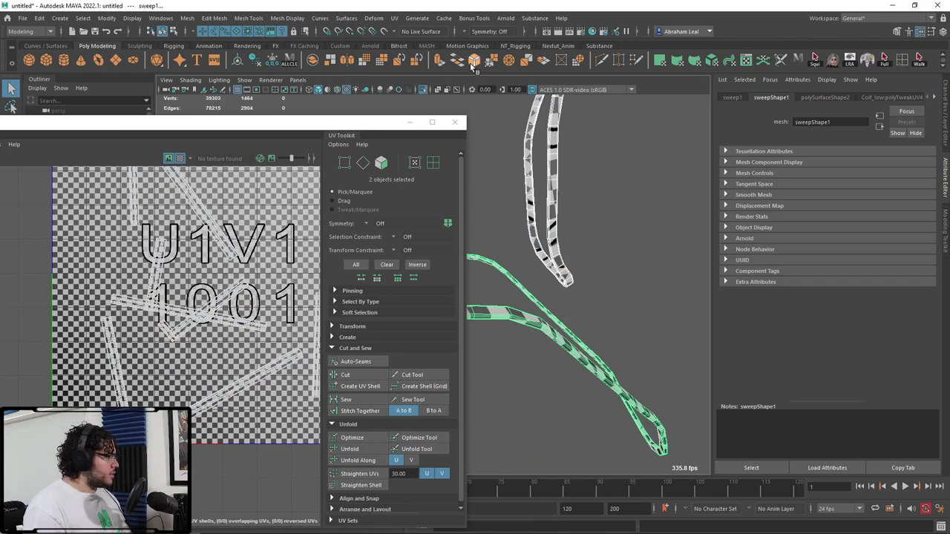
click(259, 64)
Select all UV shells of both trims and unfold them again
scroll(197, 297, down, 7)
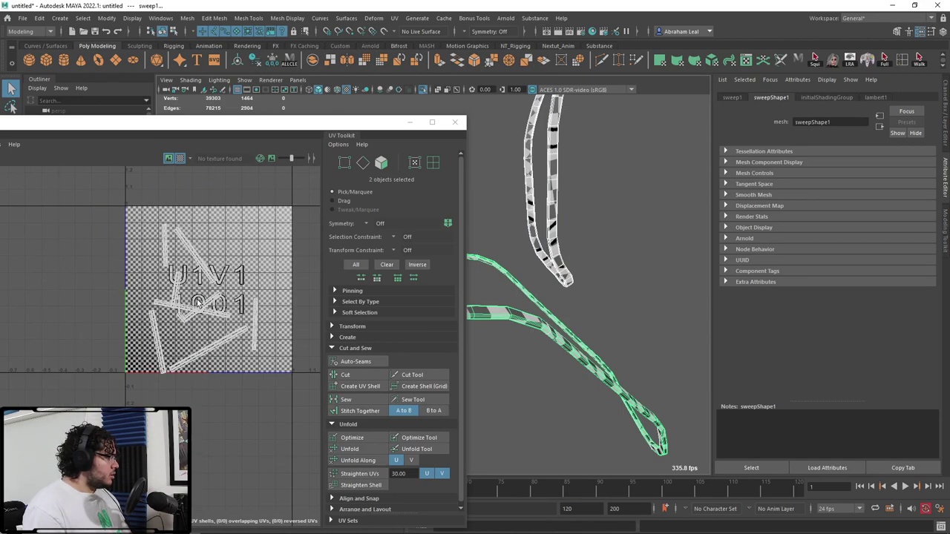
right_drag(153, 245, 169, 259)
drag(152, 246, 261, 357)
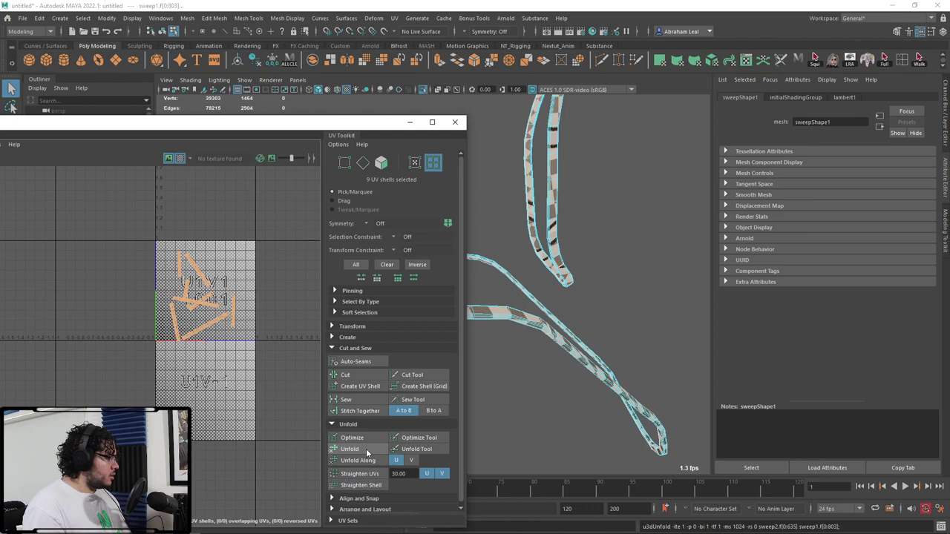
click(366, 449)
Lay out the trim UV shells with Vertical pre-rotation, Preserve 3D Ratios scaling, a 4096 texture map size and 4-pixel shell and tile padding
drag(221, 121, 427, 53)
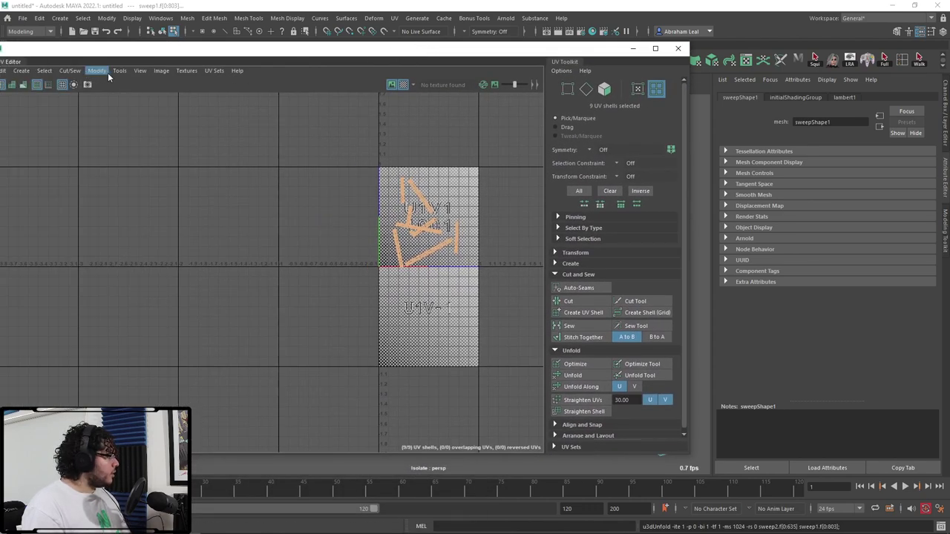
click(118, 73)
mouse_move(104, 73)
click(185, 220)
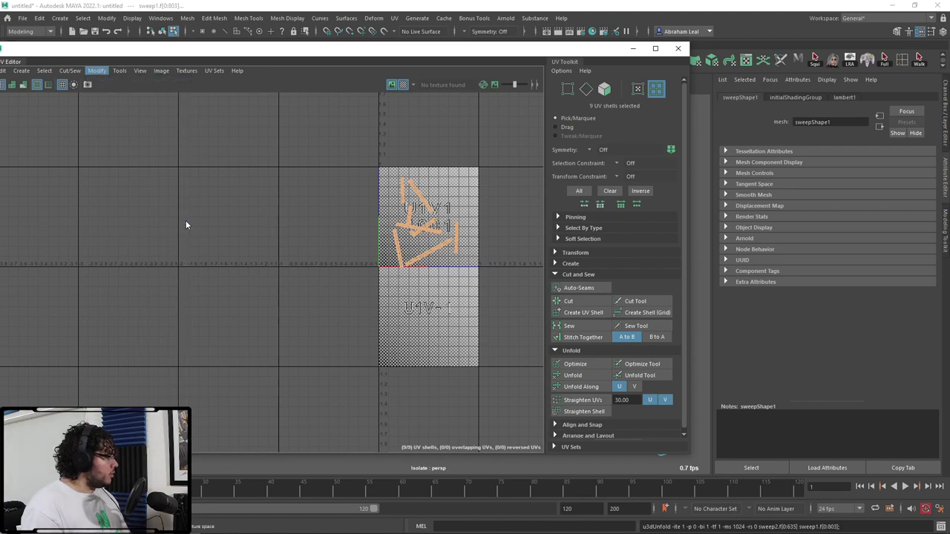
scroll(515, 398, down, 2)
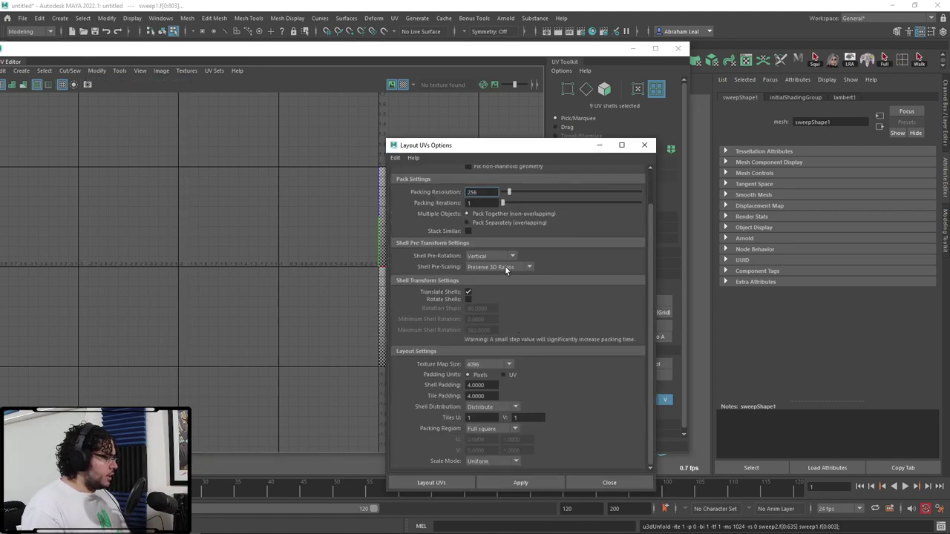
click(520, 482)
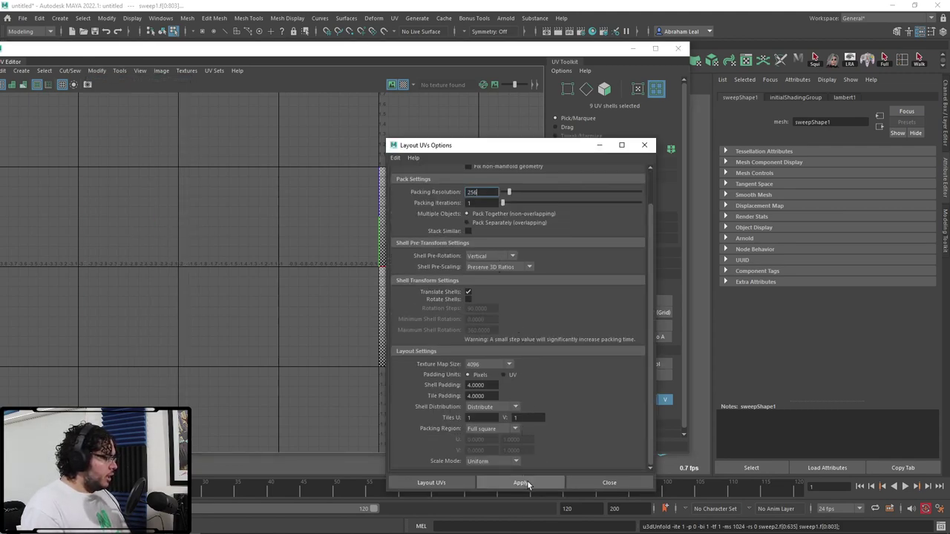
click(368, 282)
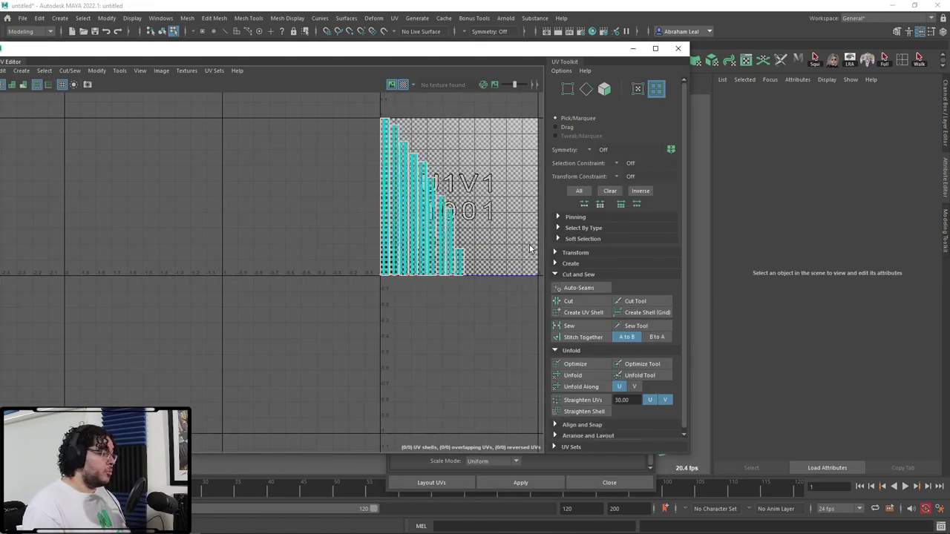
alt+middle_drag(473, 191, 390, 214)
drag(562, 51, 390, 83)
click(644, 146)
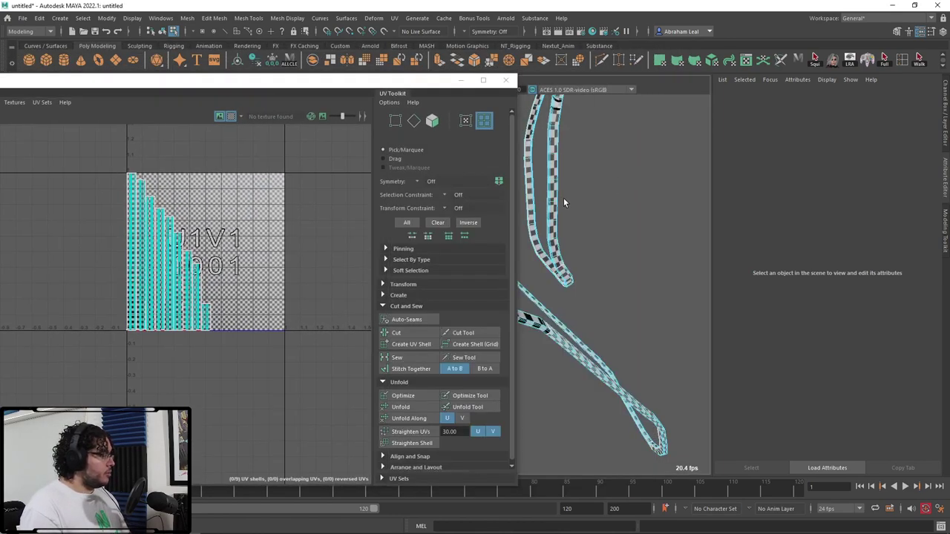
Bring the low-poly hood back into view and select it with both trims to display all their UVs together
right_drag(564, 199, 632, 172)
key(f)
alt+middle_drag(608, 174, 783, 195)
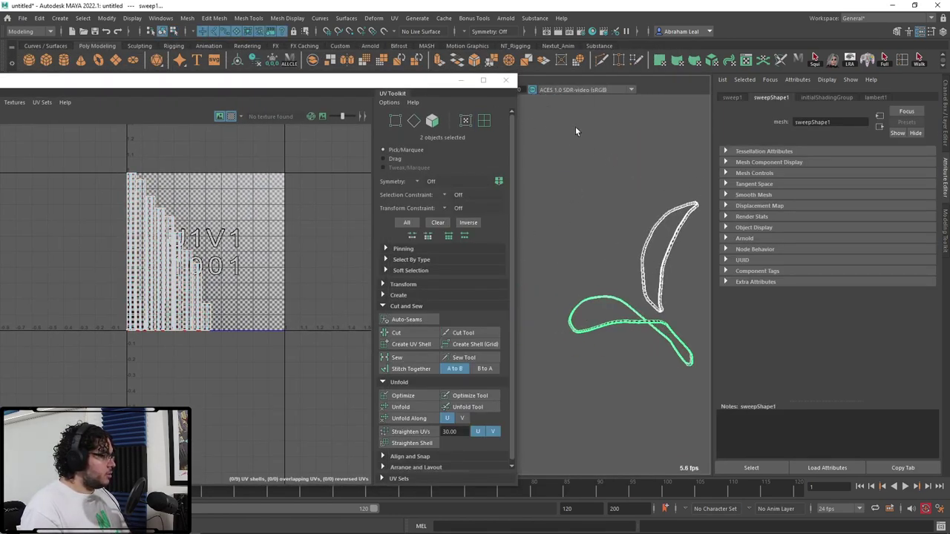
drag(436, 85, 444, 113)
click(427, 90)
drag(672, 207, 622, 317)
right_drag(642, 251, 688, 239)
click(681, 254)
mouse_move(680, 253)
mouse_down()
mouse_move(628, 265)
mouse_move(610, 256)
mouse_up()
shift+click(649, 296)
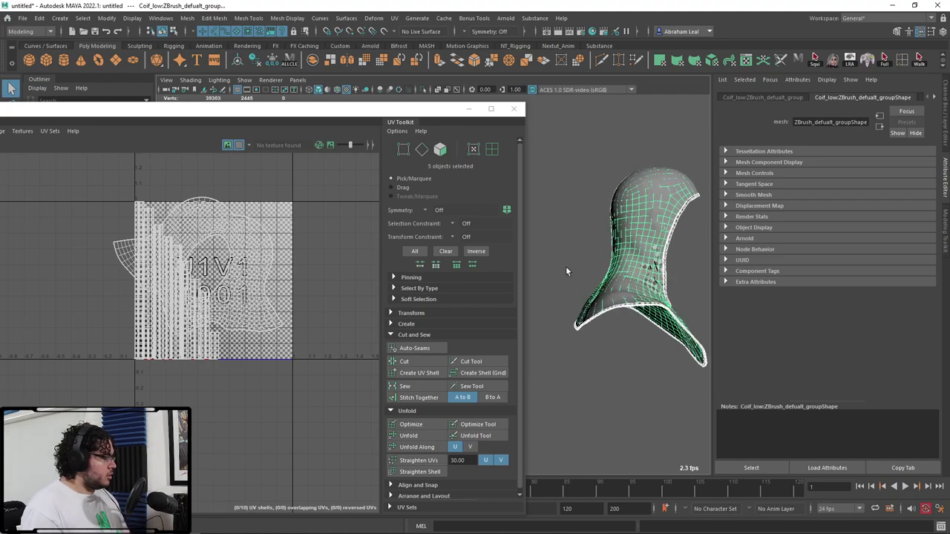
Switch to UV shell selection, select the hood's shell and rotate it so its face opening stands upright
right_drag(244, 238, 195, 213)
click(233, 227)
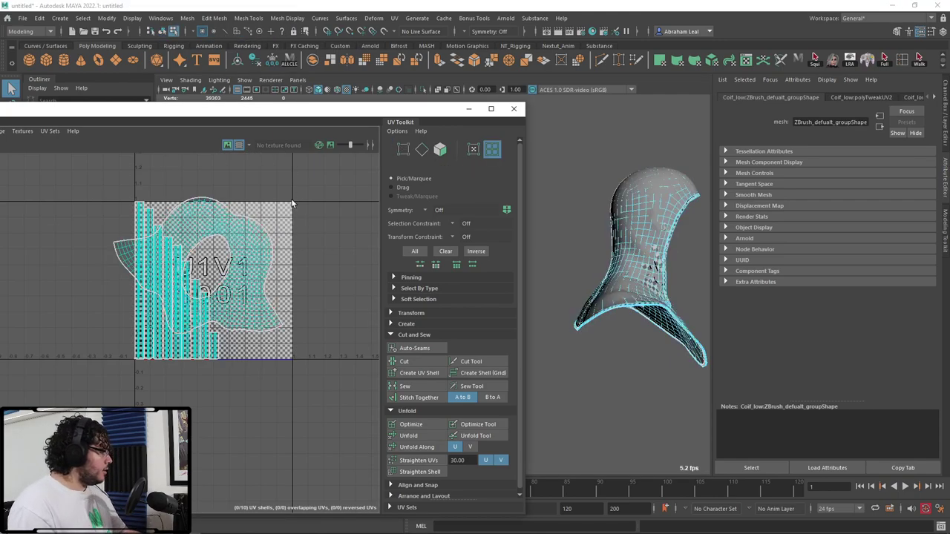
click(268, 246)
key(e)
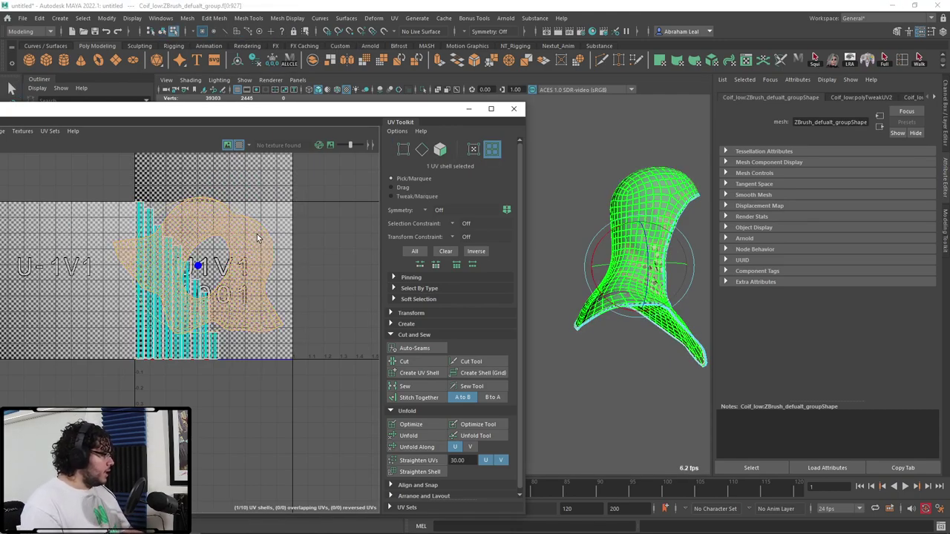
drag(257, 234, 238, 215)
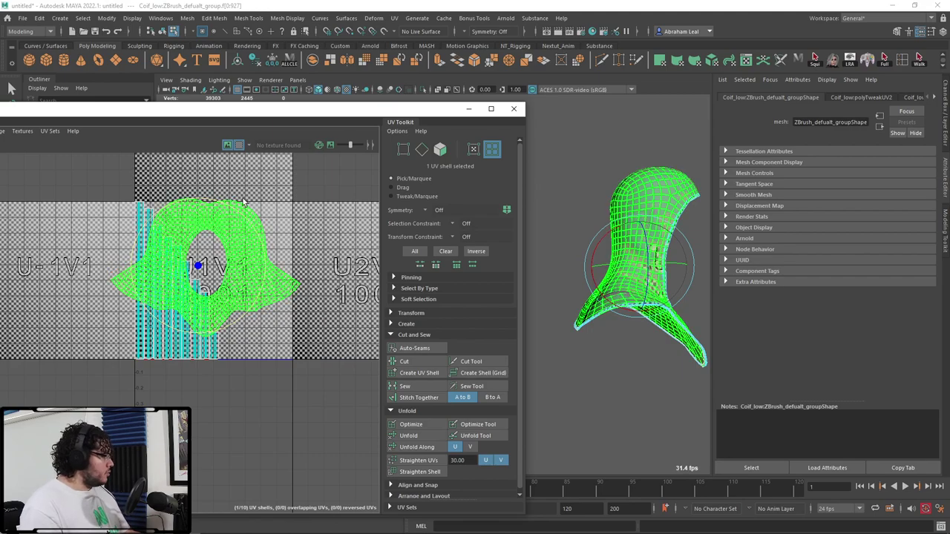
Hide the checker pattern, then scale and move the hood shell to fit the lower part of the UV tile
click(239, 146)
alt+middle_drag(279, 242, 350, 250)
scroll(345, 253, up, 2)
key(r)
drag(257, 277, 265, 317)
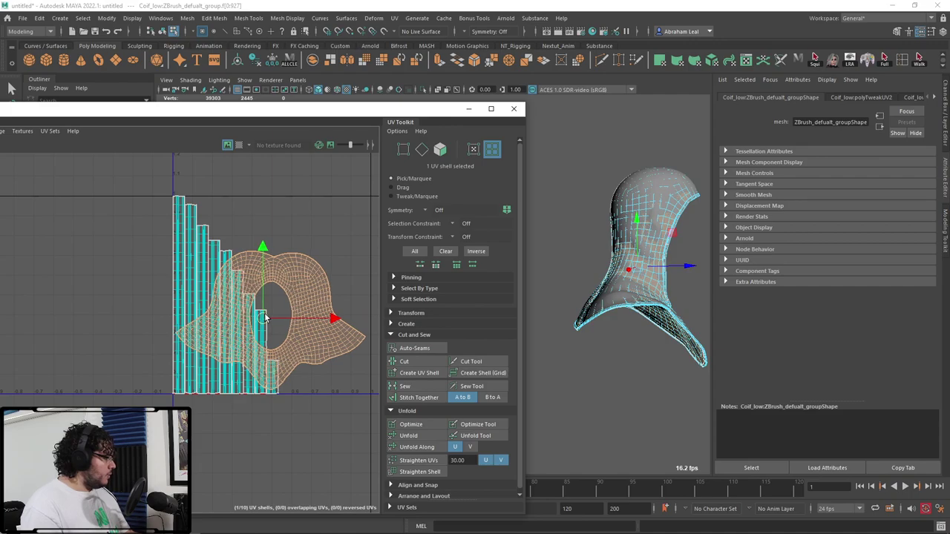
Select the nine trim shells and show the checker pattern to compare its density on the trim and the hood
drag(137, 239, 270, 357)
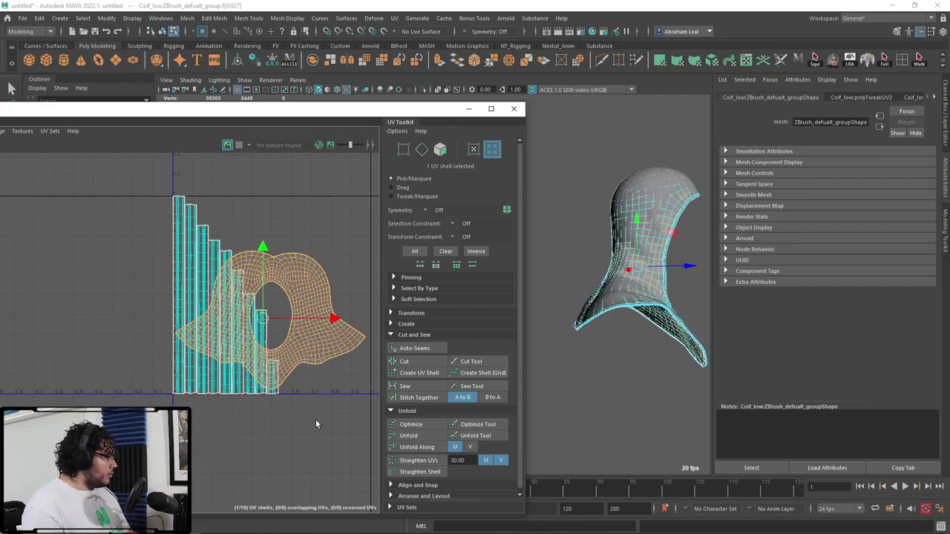
click(484, 250)
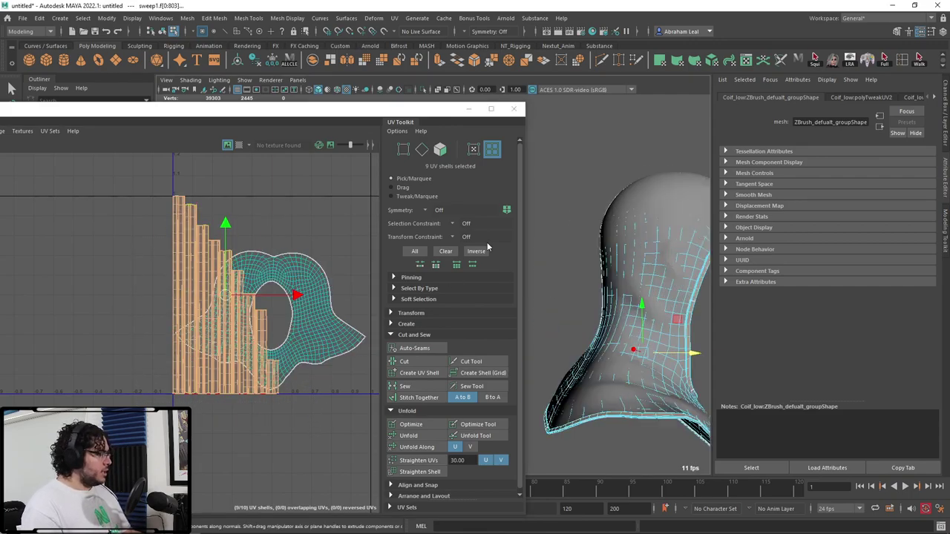
click(239, 145)
alt+right_drag(583, 293, 644, 283)
alt+drag(645, 283, 653, 251)
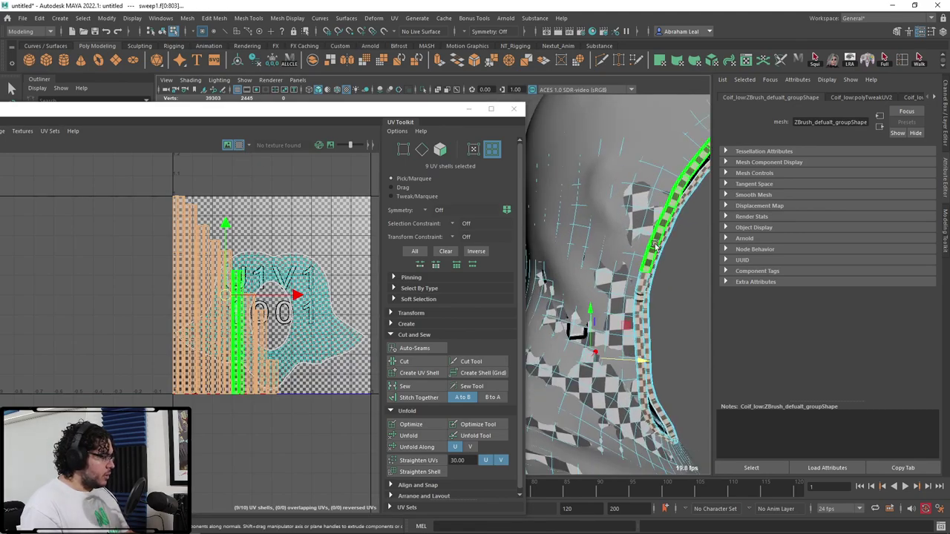
click(624, 226)
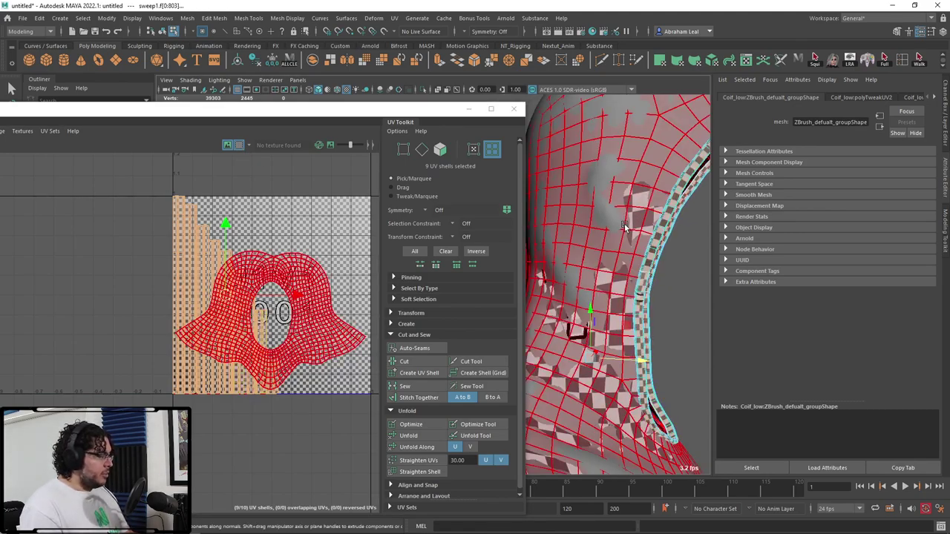
Scale the trim shells down, move them above the hood shell and rotate them to lie horizontally
key(r)
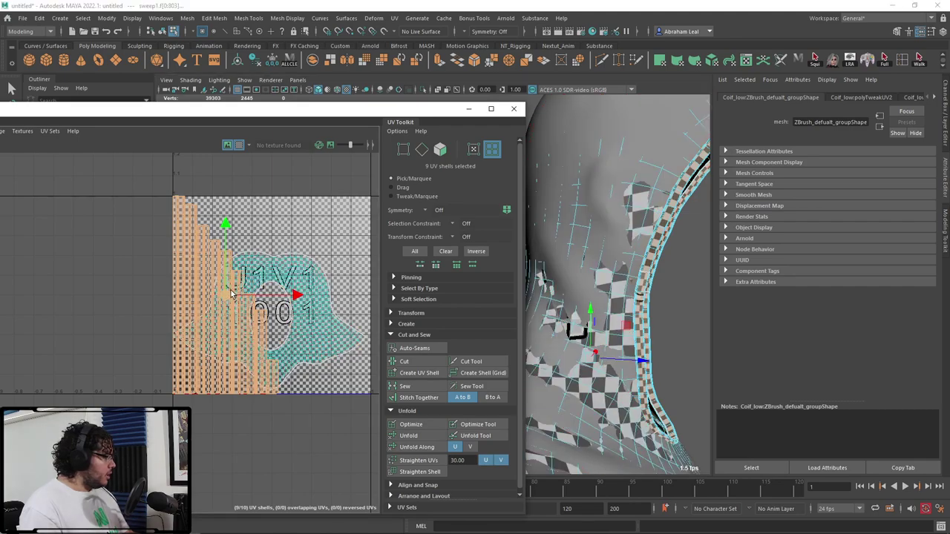
drag(226, 295, 206, 240)
key(w)
key(e)
drag(243, 191, 256, 267)
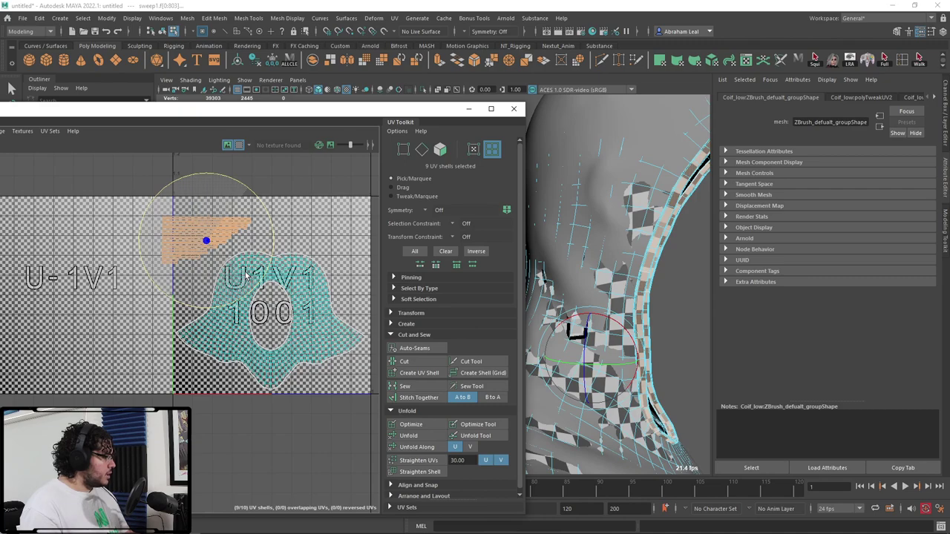
Fit the trim shells into the tile's upper-left corner, straighten and scale them, and compare their checker density with the hood's
key(w)
drag(208, 239, 229, 234)
key(e)
key(r)
key(w)
key(e)
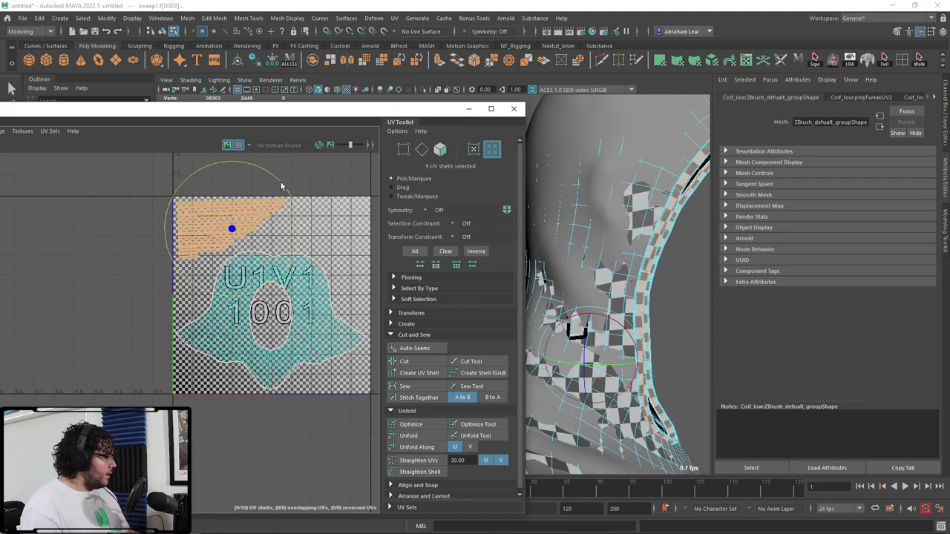
drag(282, 186, 276, 183)
key(w)
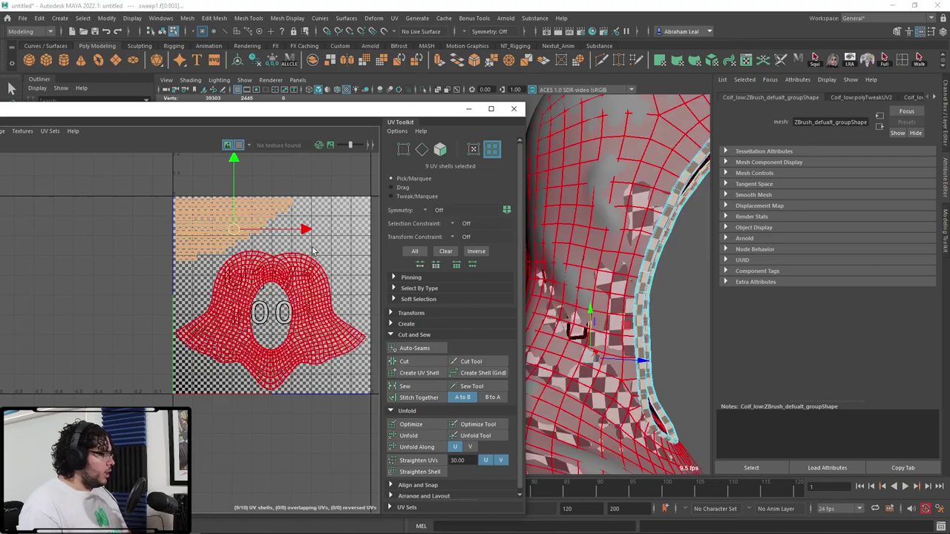
alt+drag(666, 285, 591, 286)
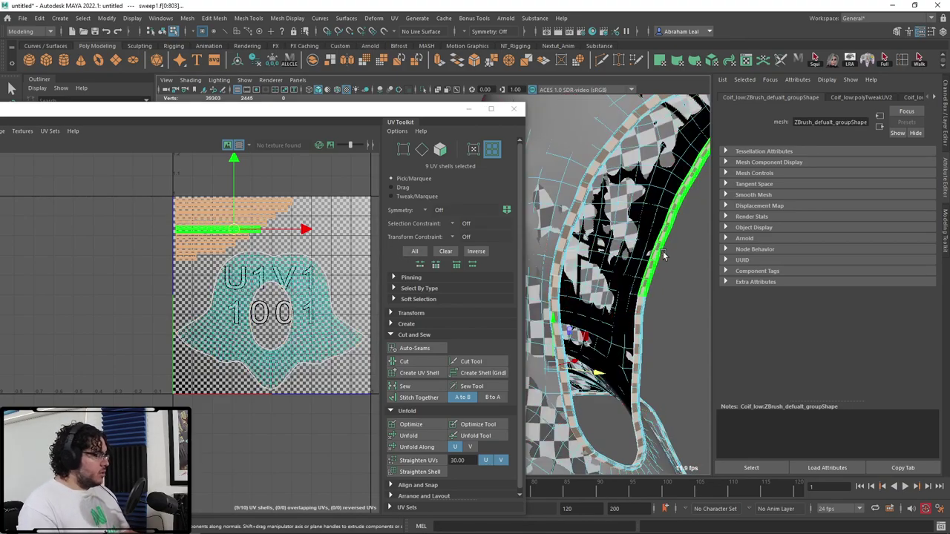
alt+drag(577, 182, 623, 192)
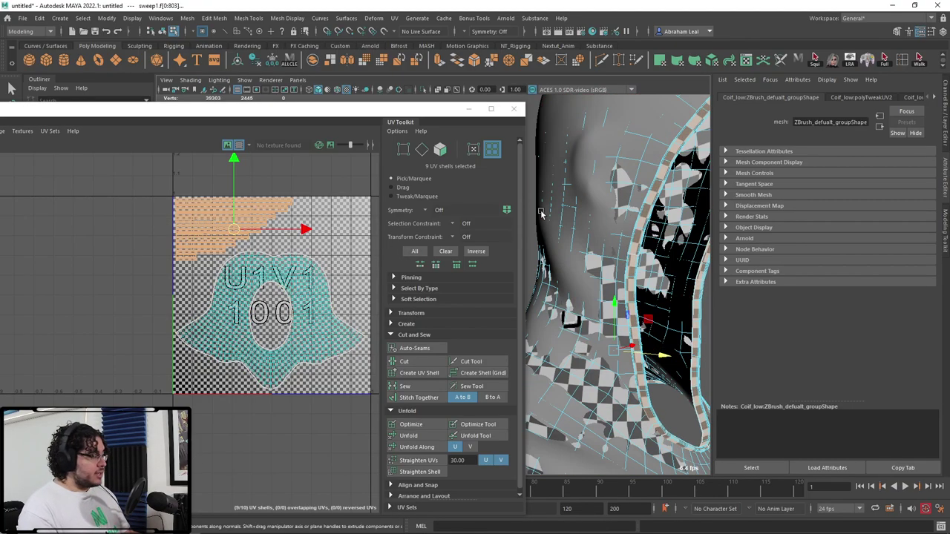
Select the hood shell, enlarge it slightly and reposition it to span the UV tile's width
click(298, 296)
scroll(302, 322, up, 3)
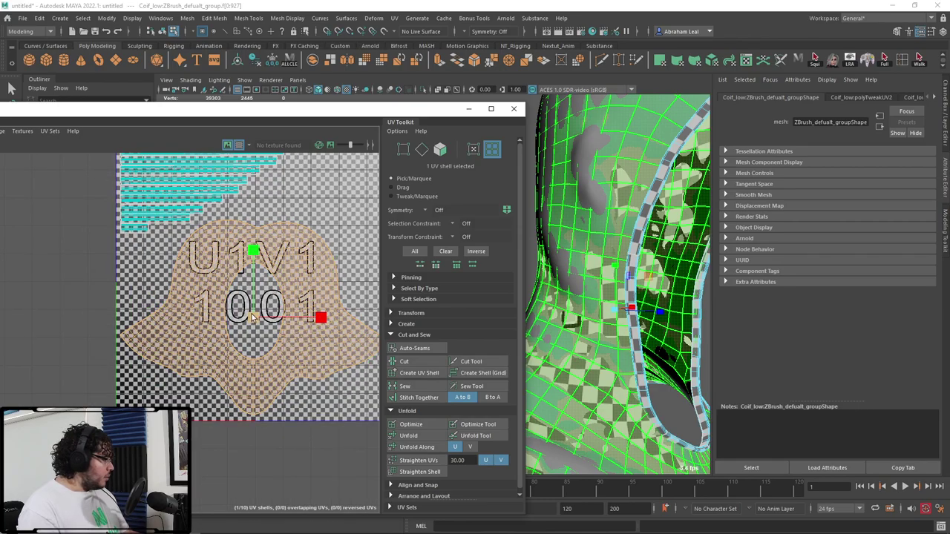
drag(253, 317, 257, 319)
key(w)
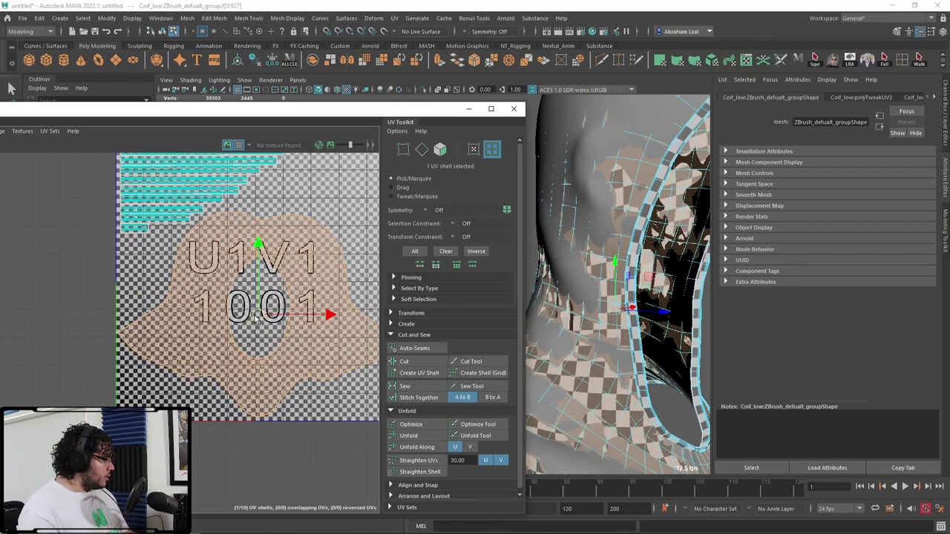
Rotate the hood shell diagonally, then move and scale it to fill the tile space beside the trim shells
alt+middle_drag(358, 320, 286, 319)
key(r)
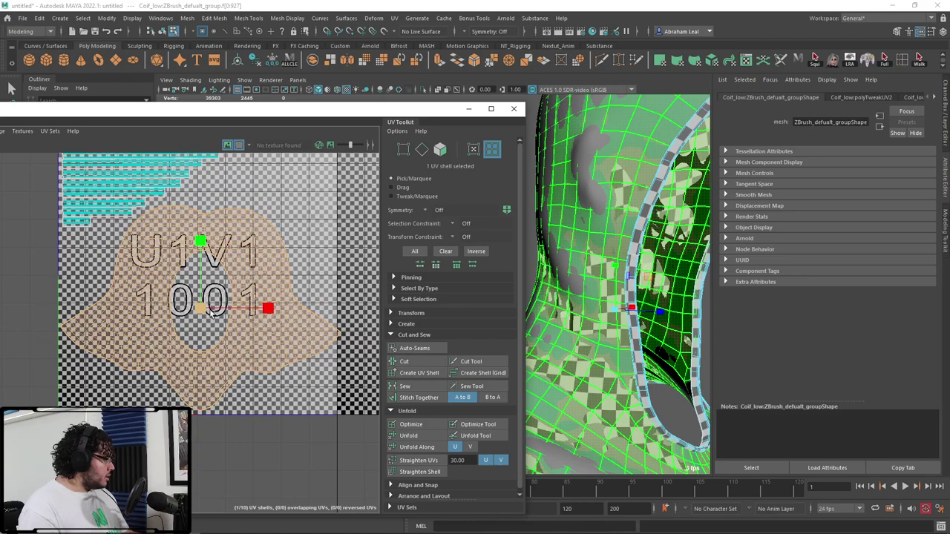
key(e)
key(r)
key(e)
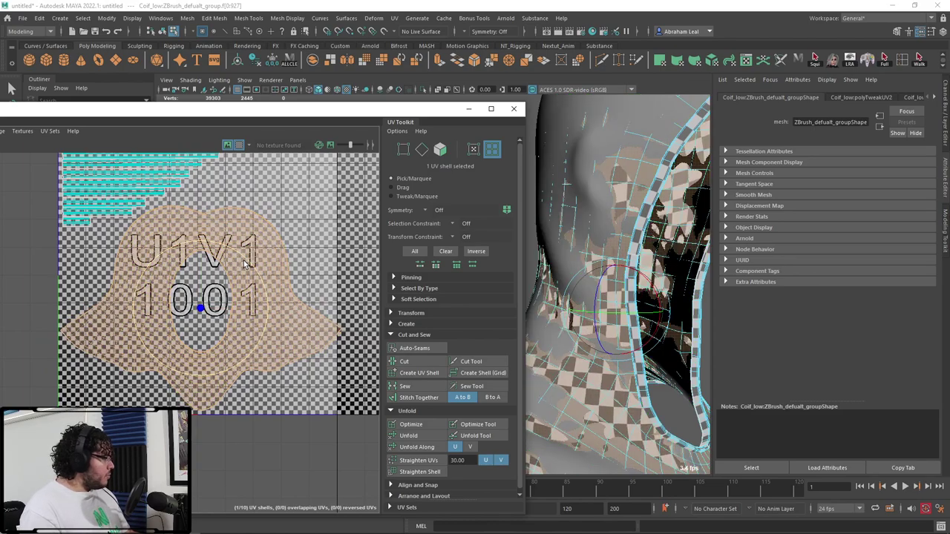
drag(245, 264, 216, 246)
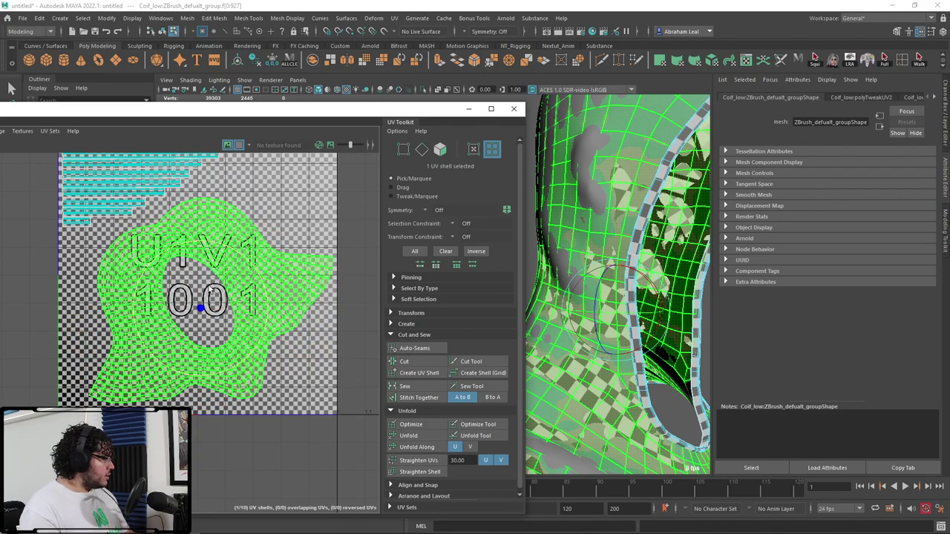
key(w)
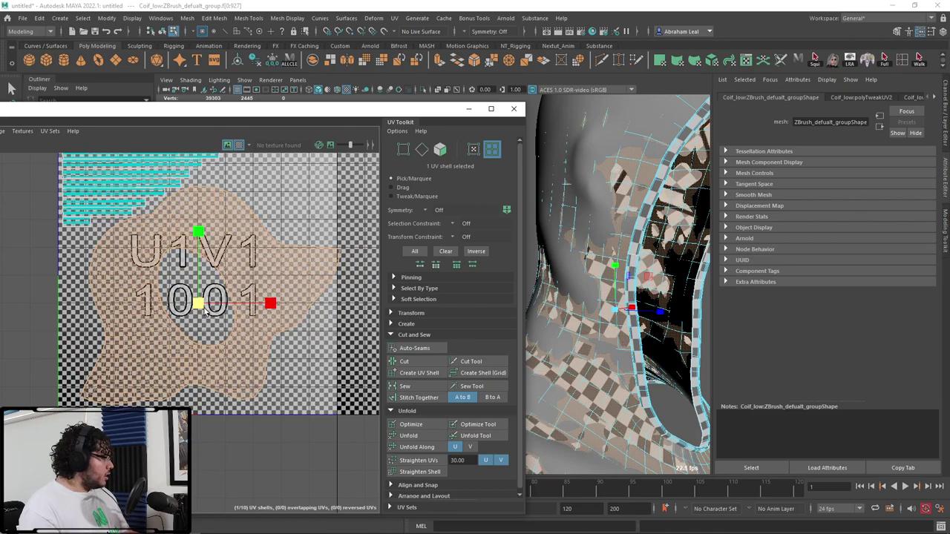
key(e)
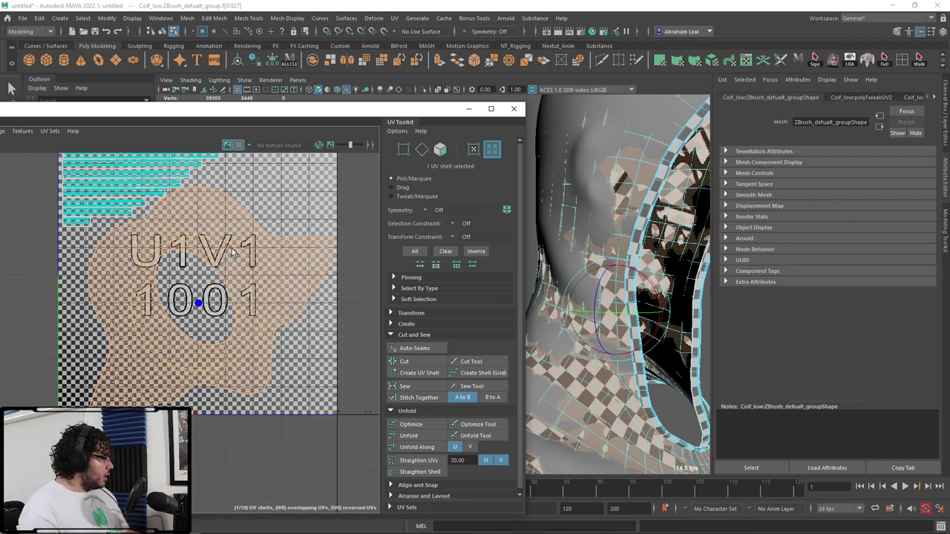
key(w)
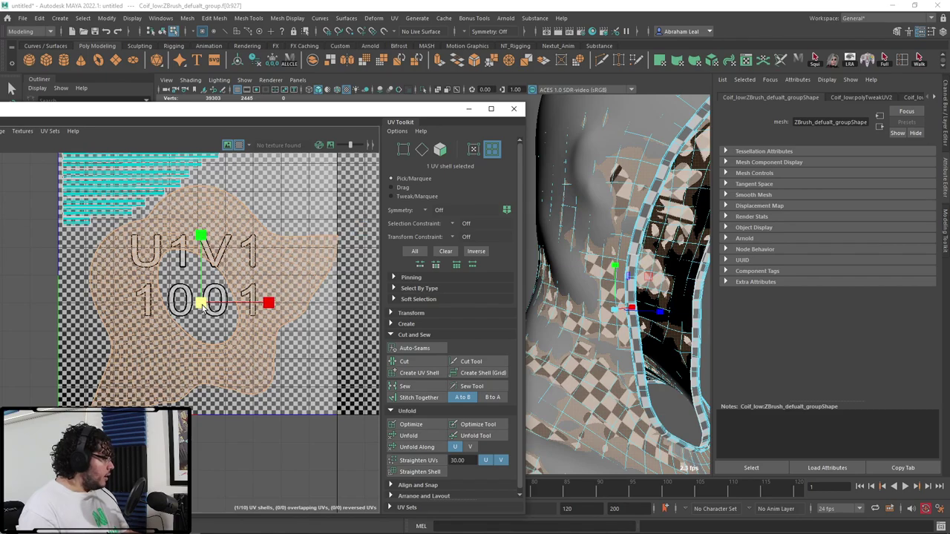
Clear the shell selection, return to object mode and hide the high-poly coif
click(342, 229)
scroll(630, 267, down, 5)
alt+drag(687, 270, 554, 249)
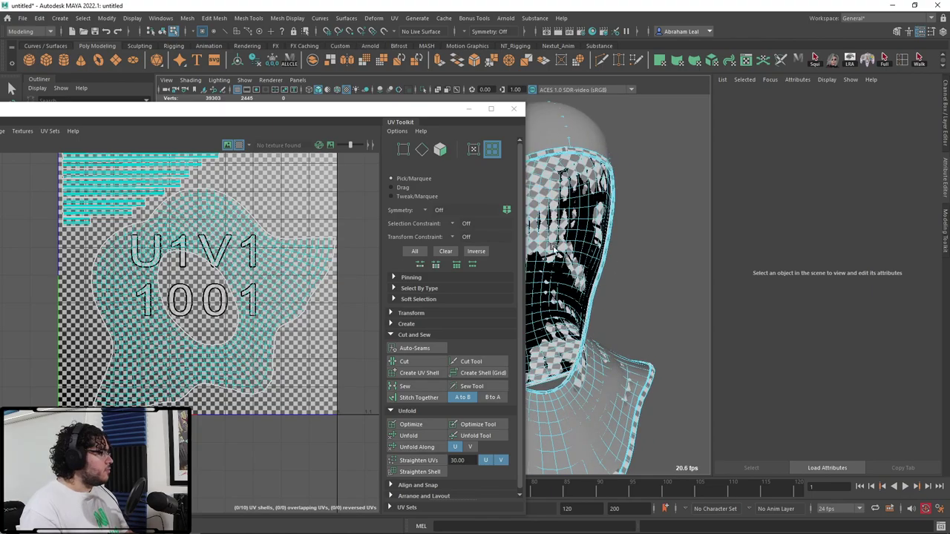
alt+middle_drag(561, 217, 651, 239)
key(F8)
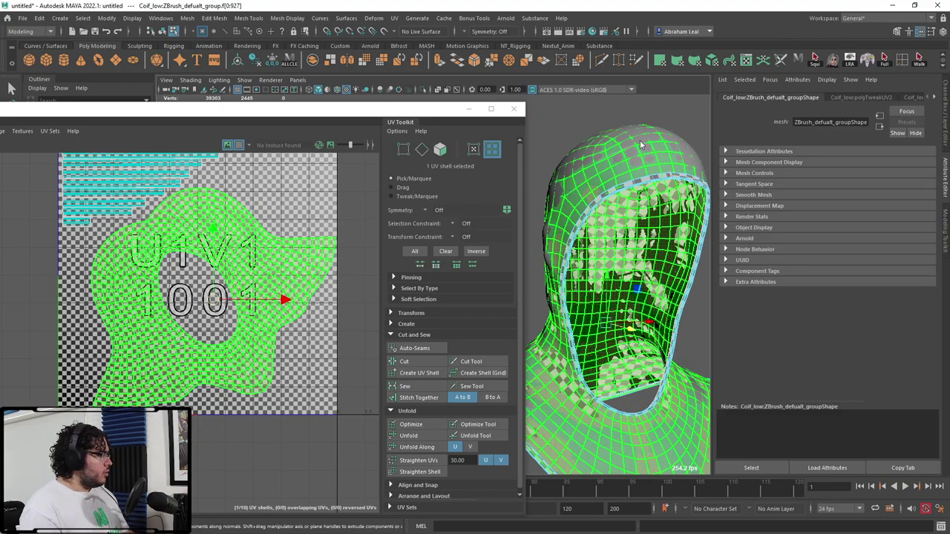
click(627, 114)
click(624, 138)
key(ctrl+h)
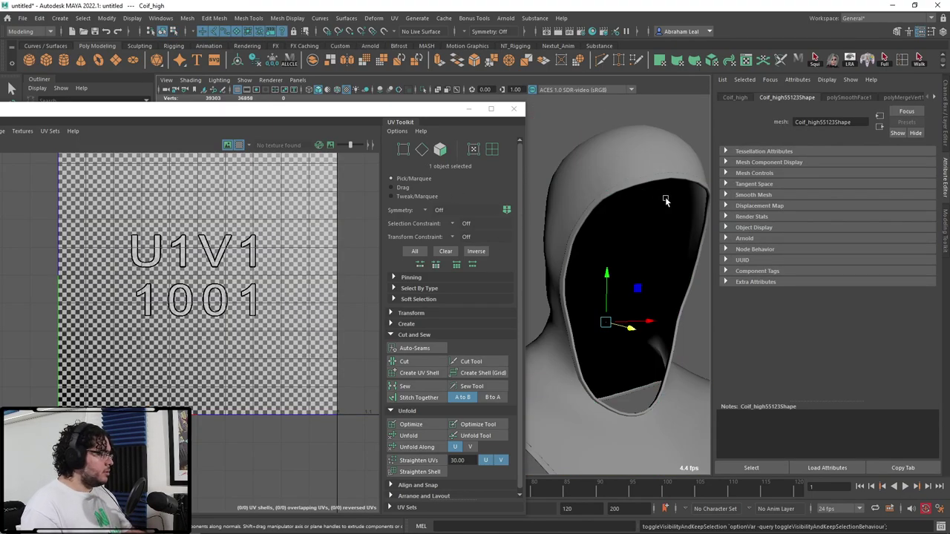
Select the low-poly hood with both trims and inspect the checker pattern from several angles
scroll(688, 181, down, 5)
drag(670, 165, 552, 361)
alt+middle_drag(552, 361, 638, 327)
scroll(282, 264, down, 3)
alt+drag(570, 260, 542, 262)
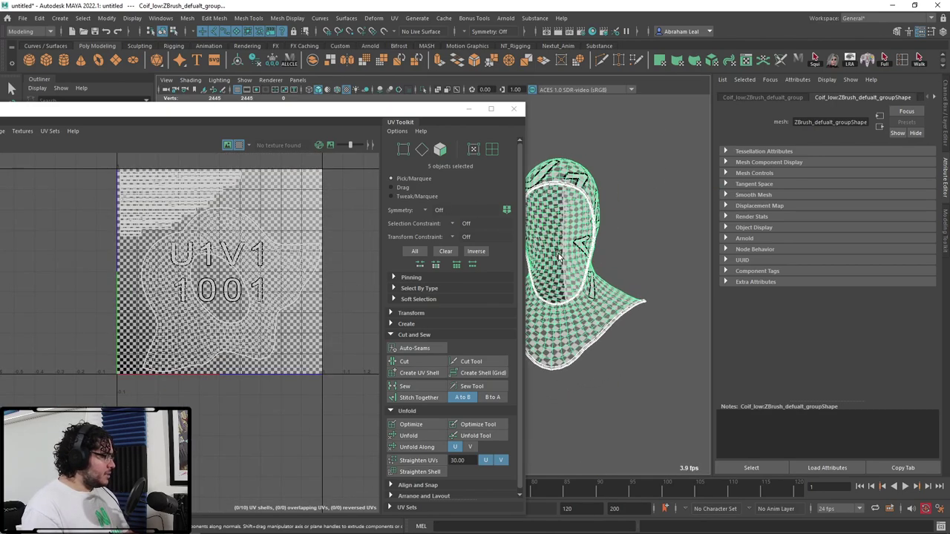
alt+middle_drag(545, 261, 617, 271)
alt+drag(616, 272, 550, 261)
scroll(562, 244, up, 4)
scroll(562, 245, down, 4)
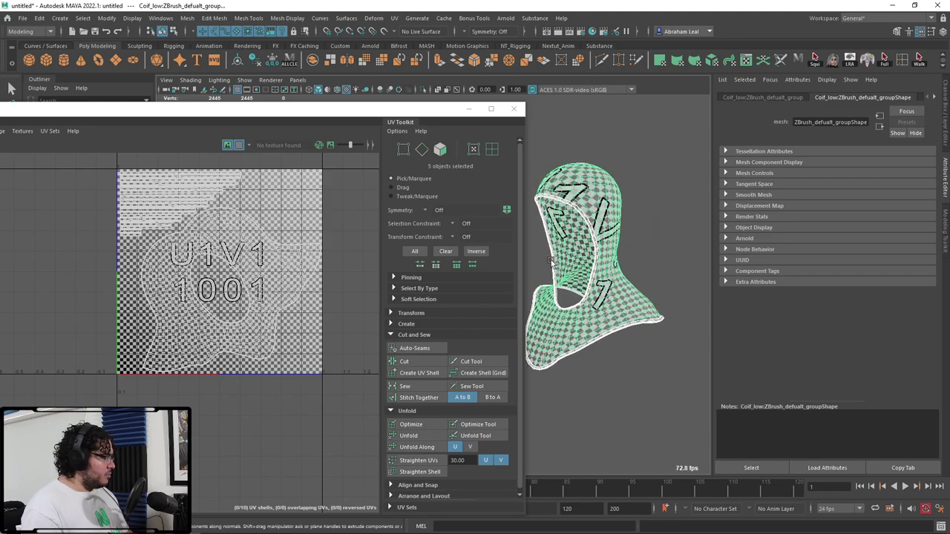
Close the UV Editor, frame the selected coif in the viewport and reopen the UV Editor
click(513, 111)
scroll(640, 257, up, 4)
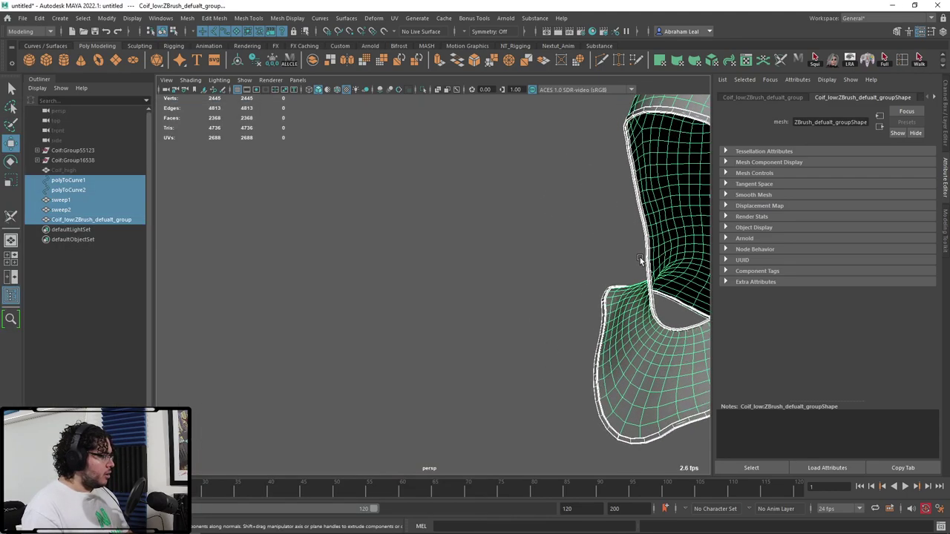
key(f)
scroll(507, 247, down, 3)
click(395, 18)
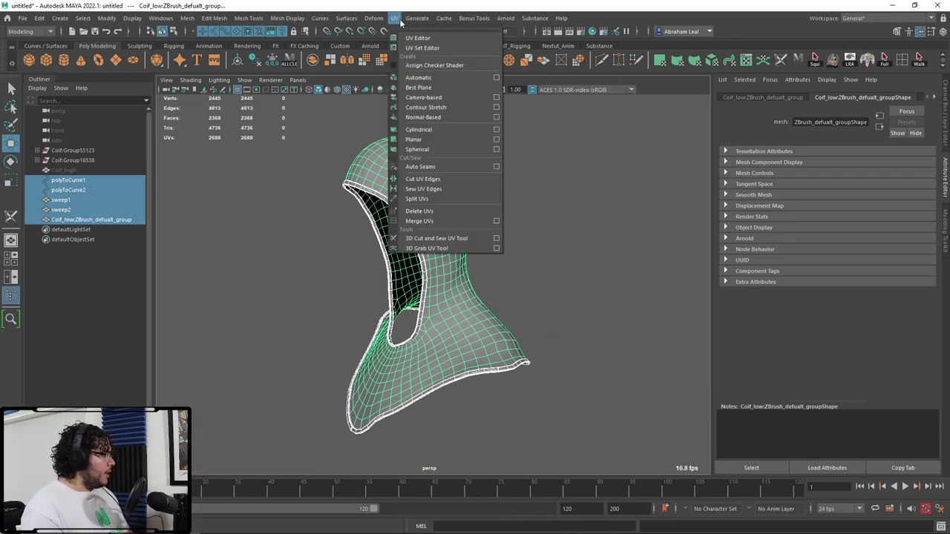
click(408, 35)
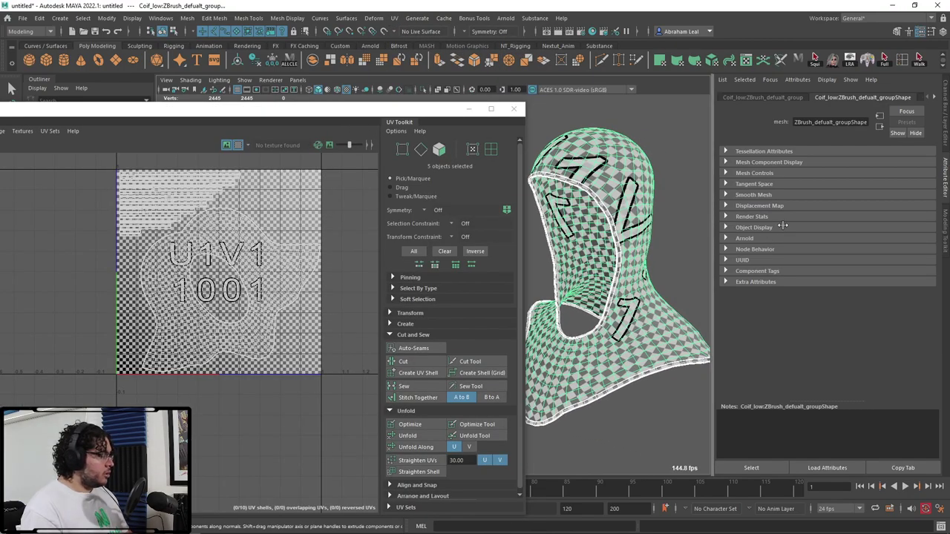
Collapse the Attribute Editor to widen the viewport and bring the whole checkered coif into view
click(944, 170)
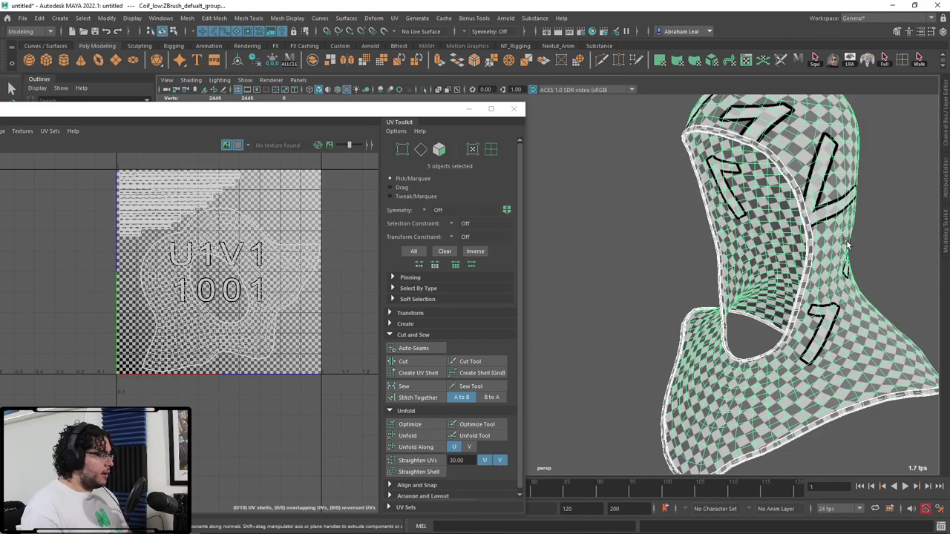
alt+right_drag(805, 222, 768, 238)
alt+drag(767, 237, 779, 229)
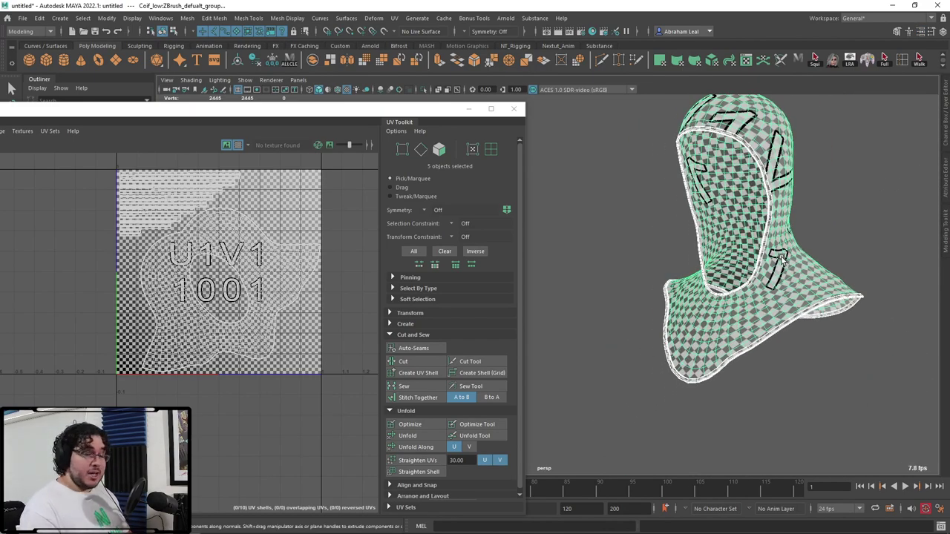
alt+middle_drag(782, 260, 786, 306)
alt+right_drag(786, 305, 821, 304)
alt+middle_drag(820, 304, 771, 306)
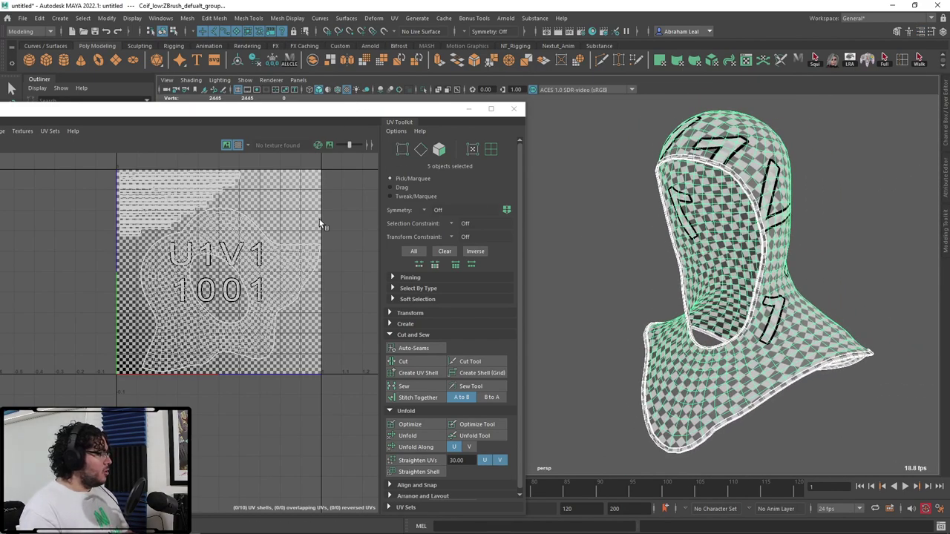
Shrink and reposition the UV Editor window so the full UV layout sits beside the checkered coif
alt+right_drag(320, 220, 347, 208)
alt+middle_drag(348, 208, 327, 231)
drag(527, 104, 417, 195)
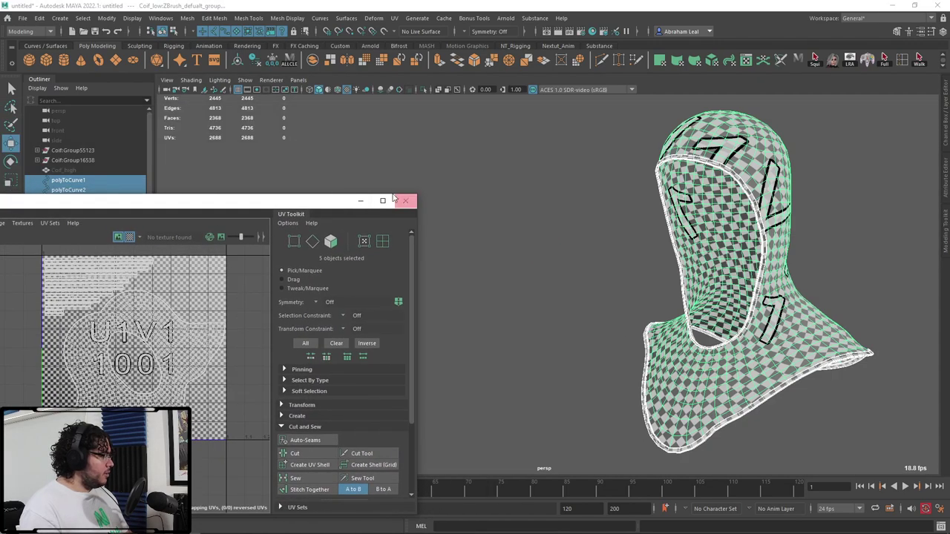
drag(317, 201, 443, 109)
alt+right_drag(750, 204, 791, 203)
alt+middle_drag(791, 202, 669, 234)
alt+right_drag(669, 234, 643, 235)
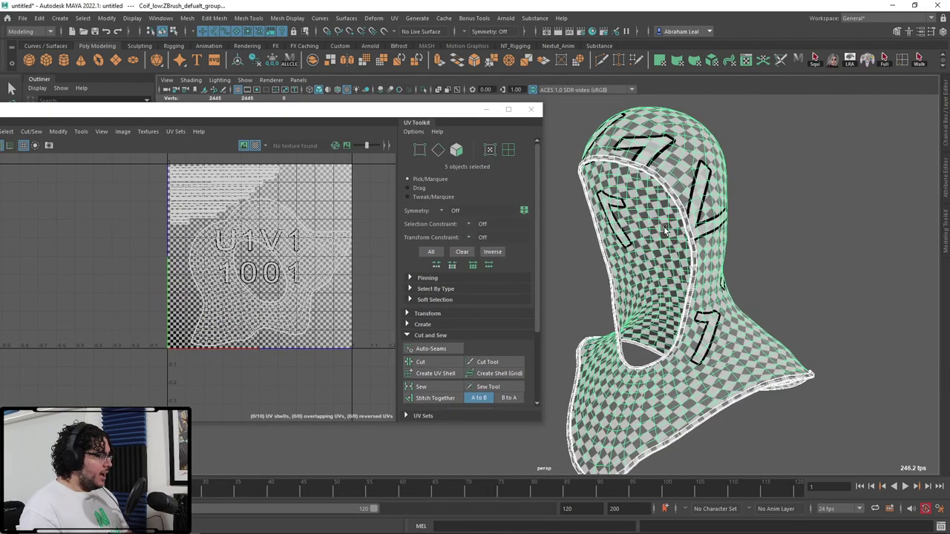
alt+middle_drag(643, 235, 713, 220)
alt+drag(714, 218, 733, 225)
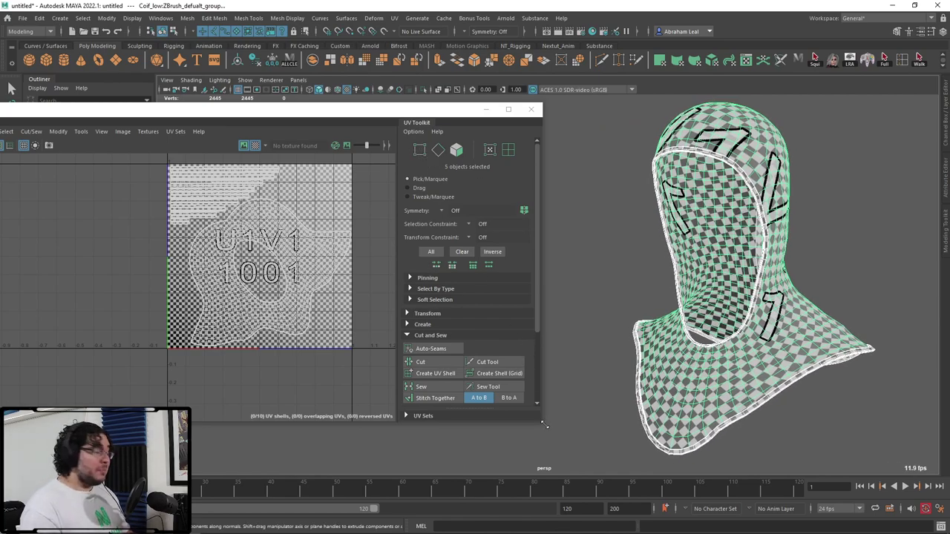